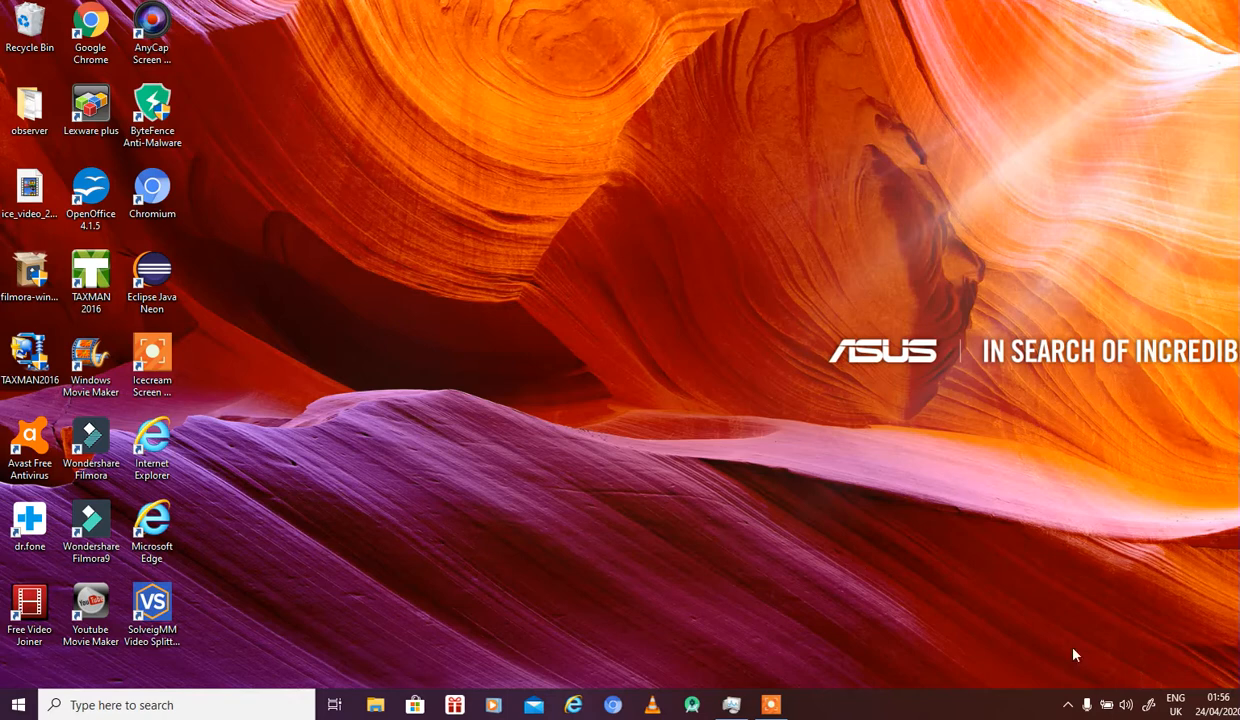
pyautogui.click(1072, 708)
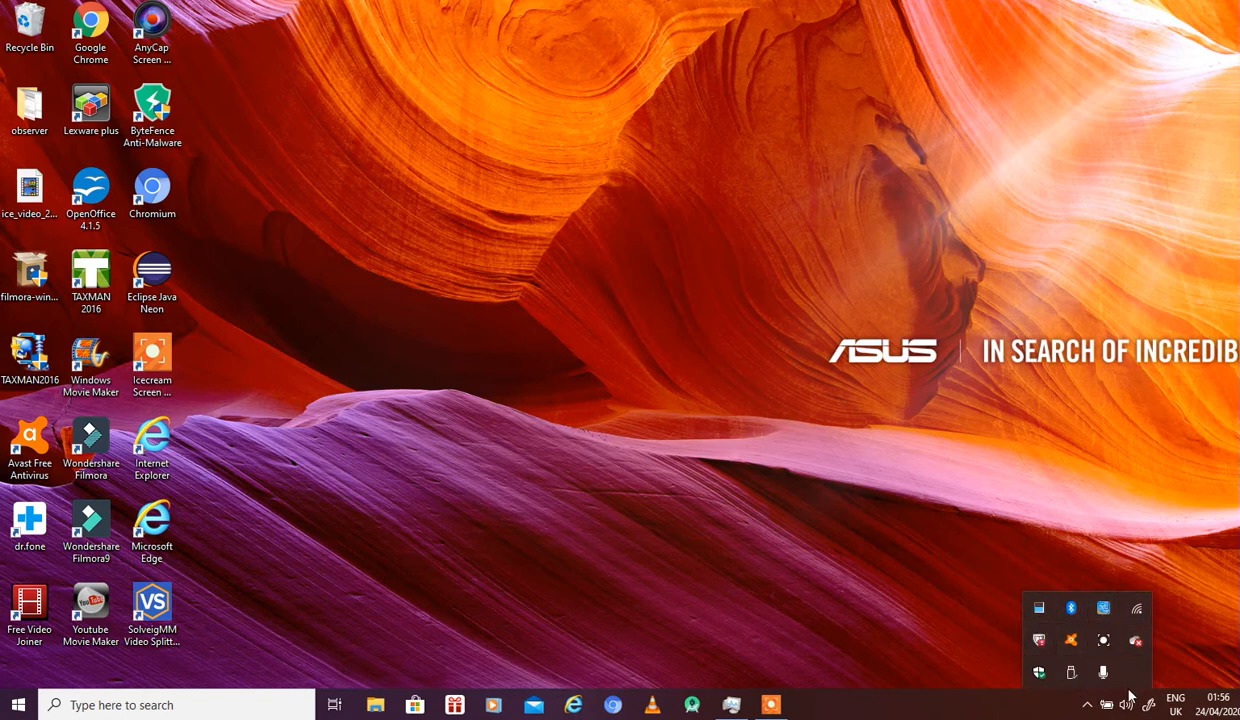
pyautogui.click(1024, 716)
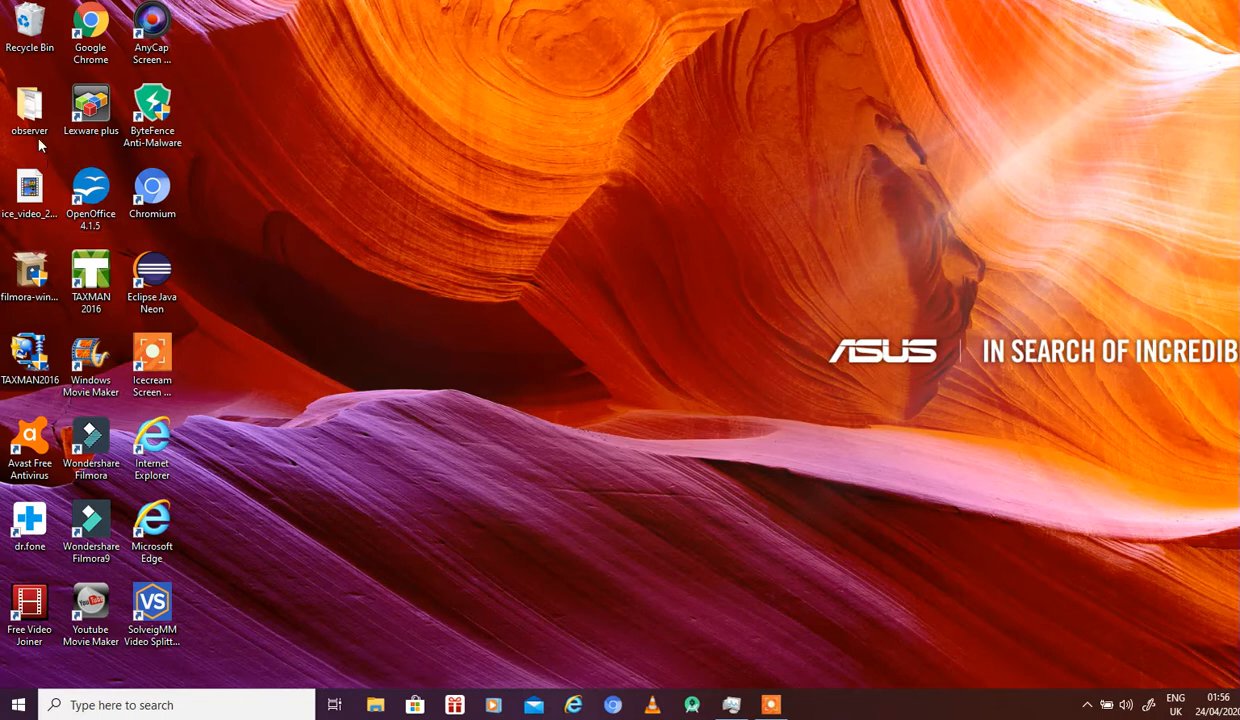
# - Empty the Recycle Bin, confirm the permanent deletion and collapse the progress details
pyautogui.click(33, 33)
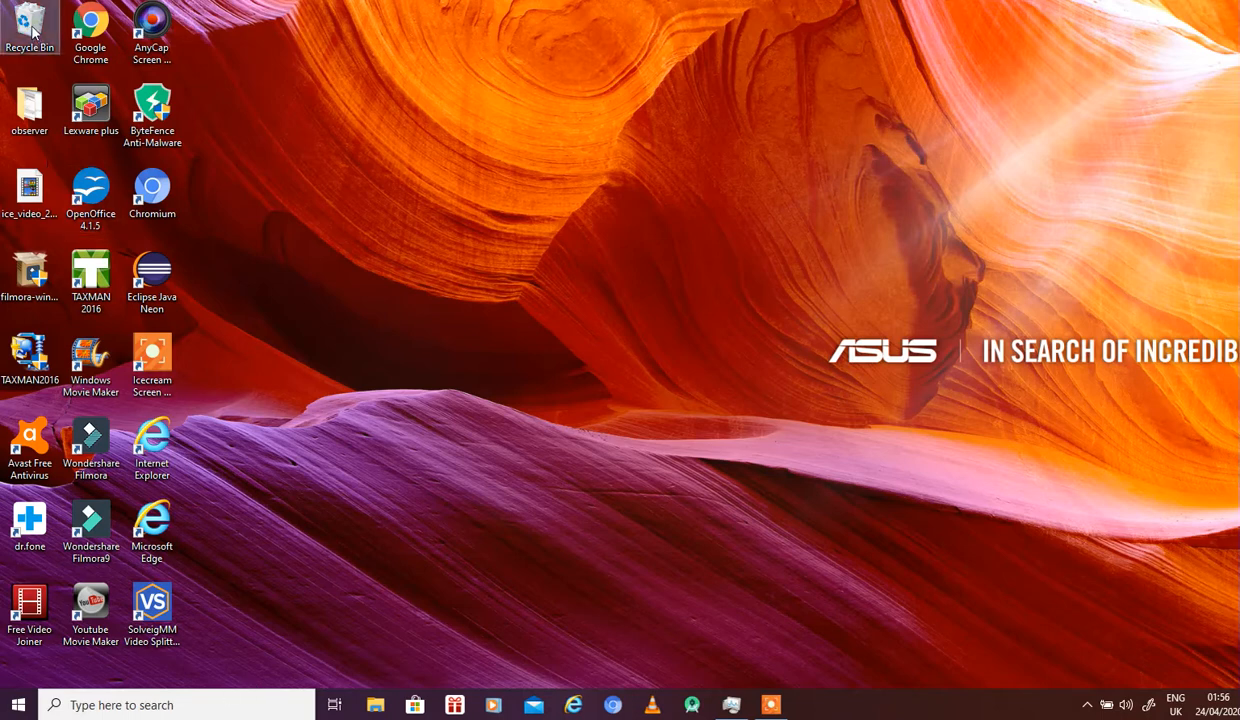
pyautogui.rightClick(33, 33)
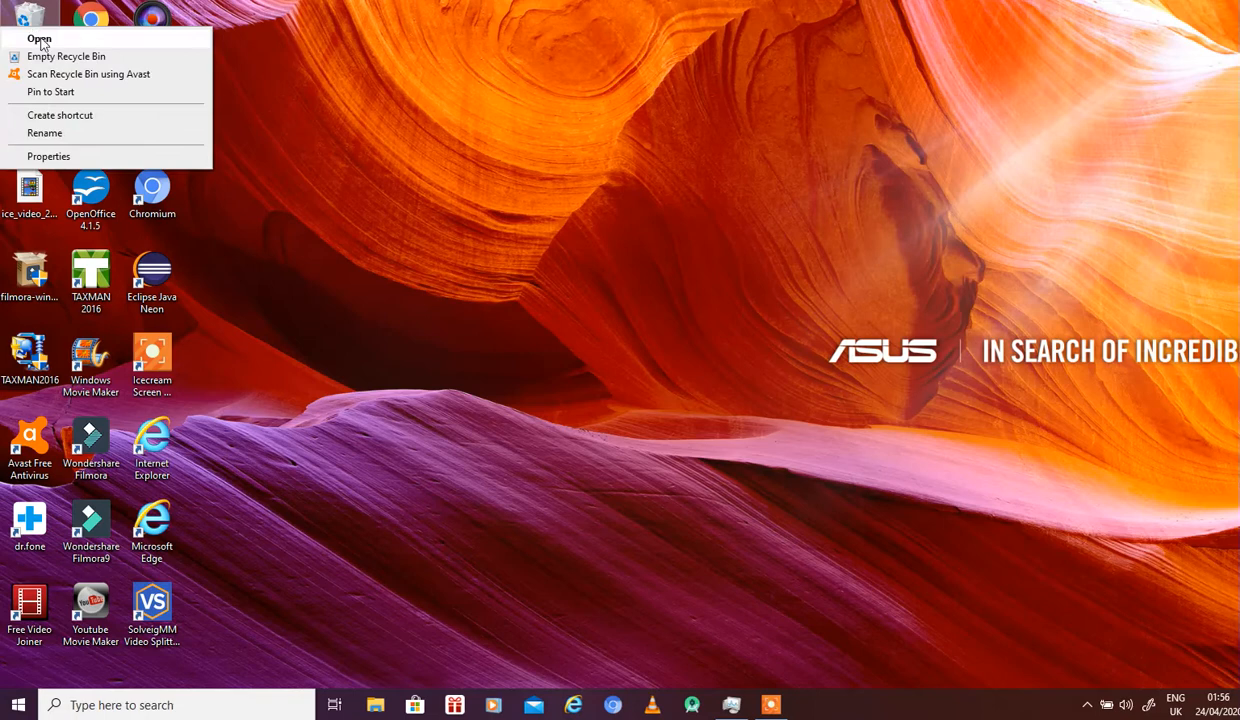
pyautogui.click(66, 56)
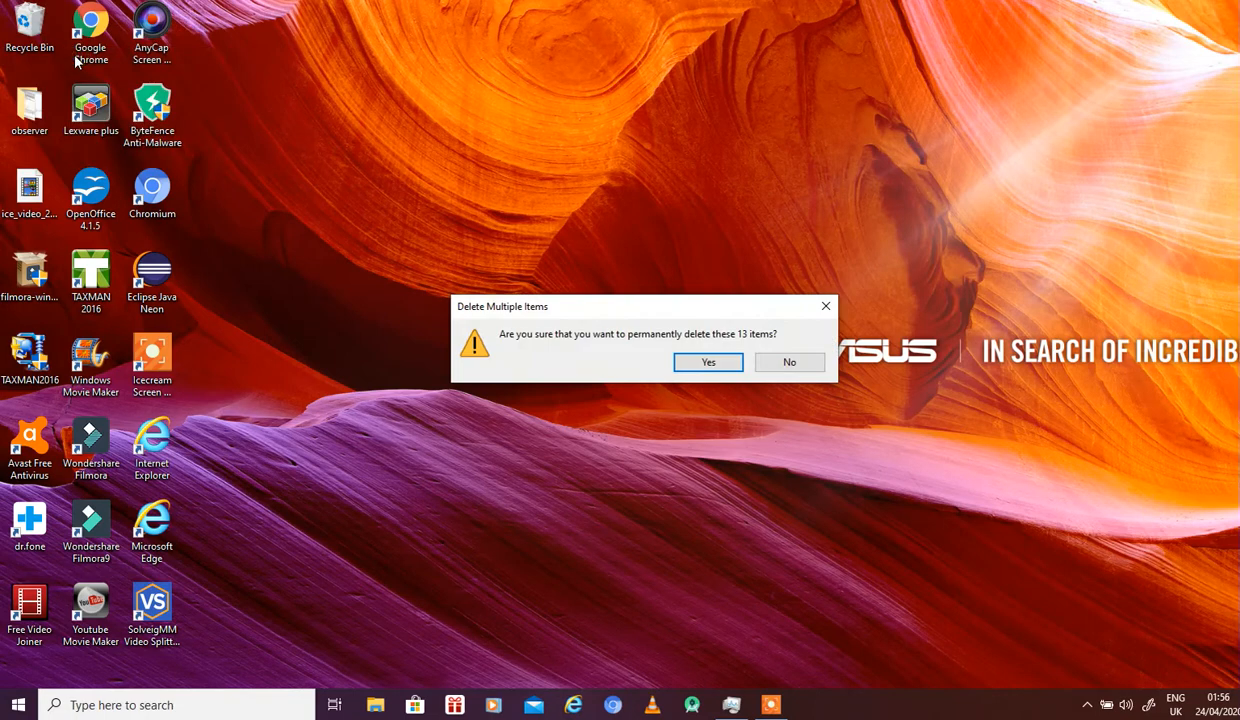
pyautogui.click(703, 365)
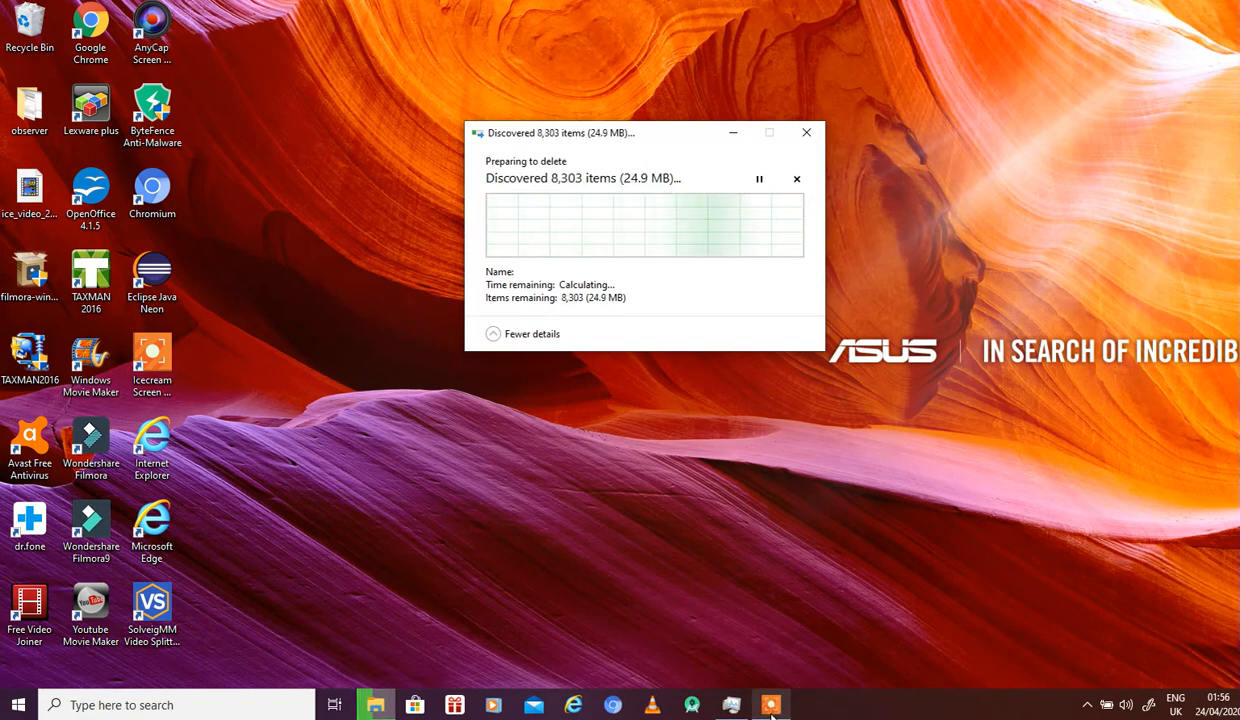
pyautogui.moveTo(771, 707)
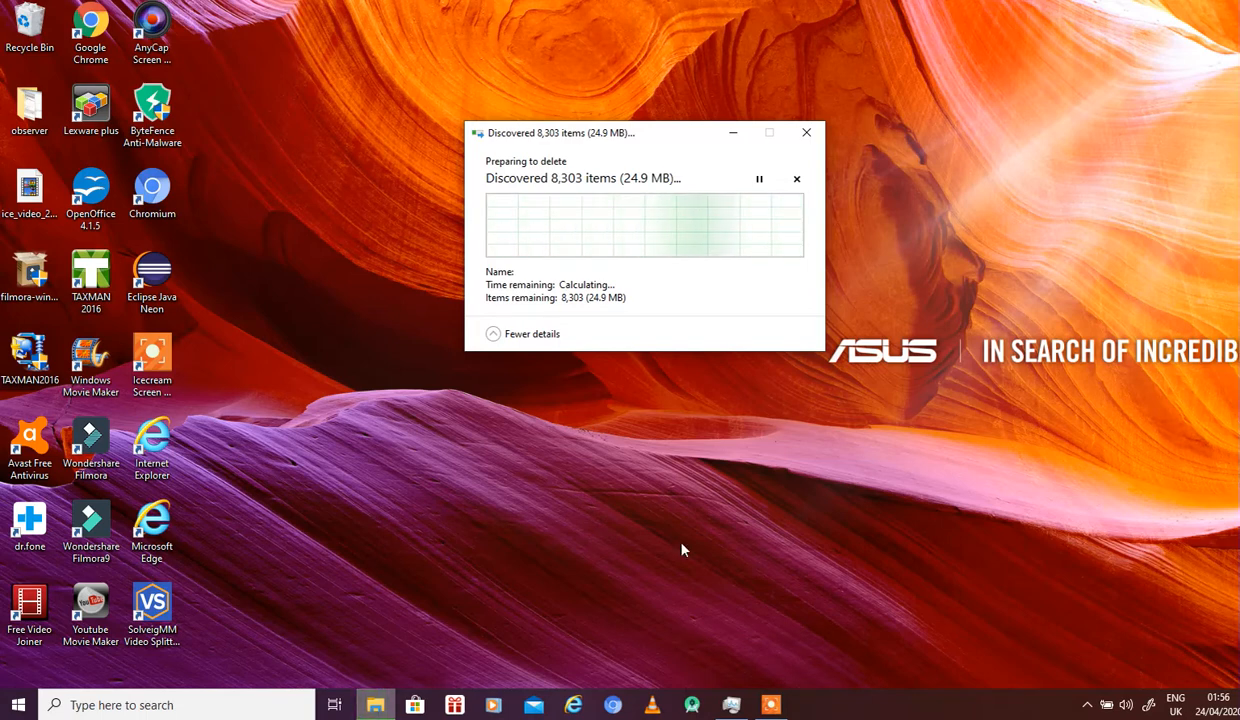
pyautogui.click(492, 334)
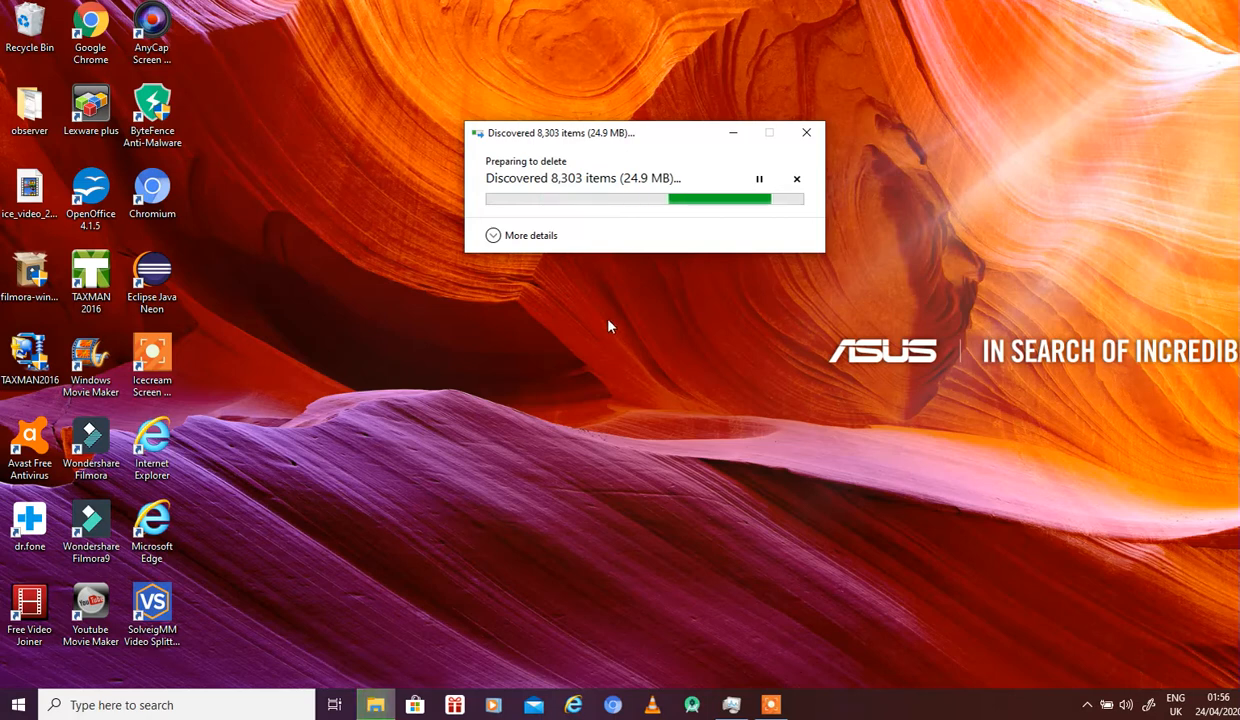
pyautogui.click(770, 705)
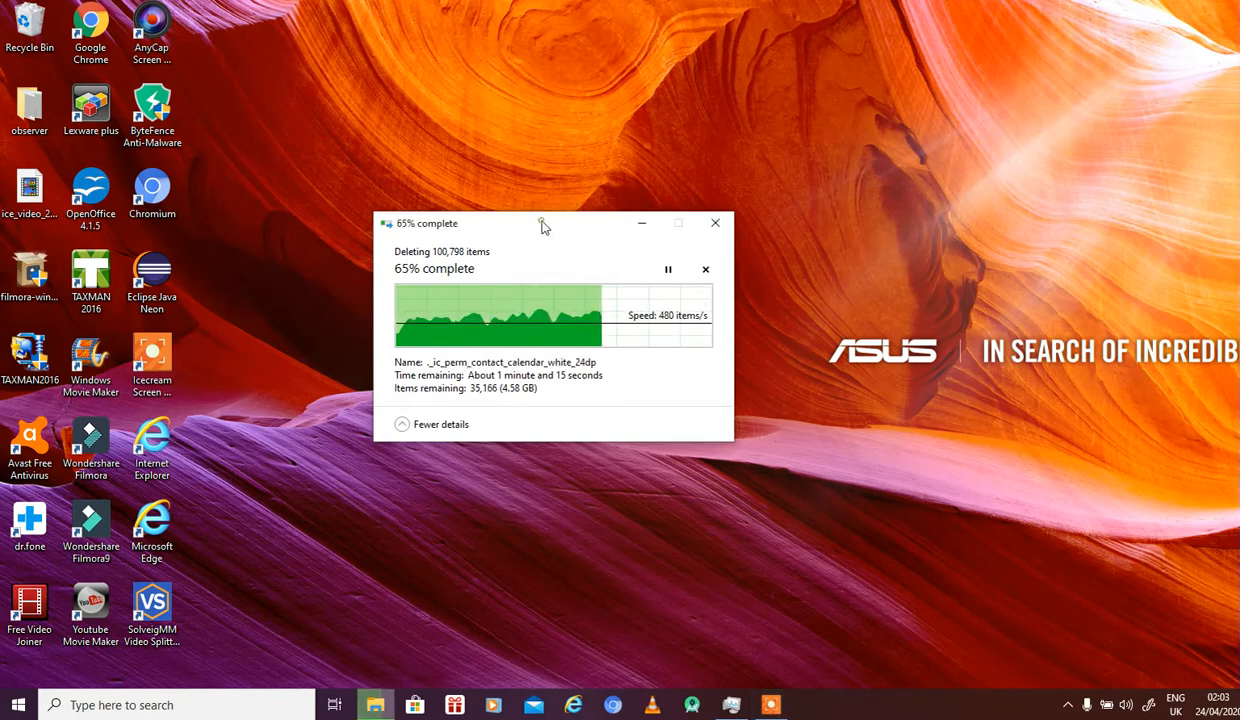
# - Open Task Manager and arrange its window side by side with the deletion progress window
pyautogui.moveTo(542, 225); pyautogui.dragTo(512, 213)
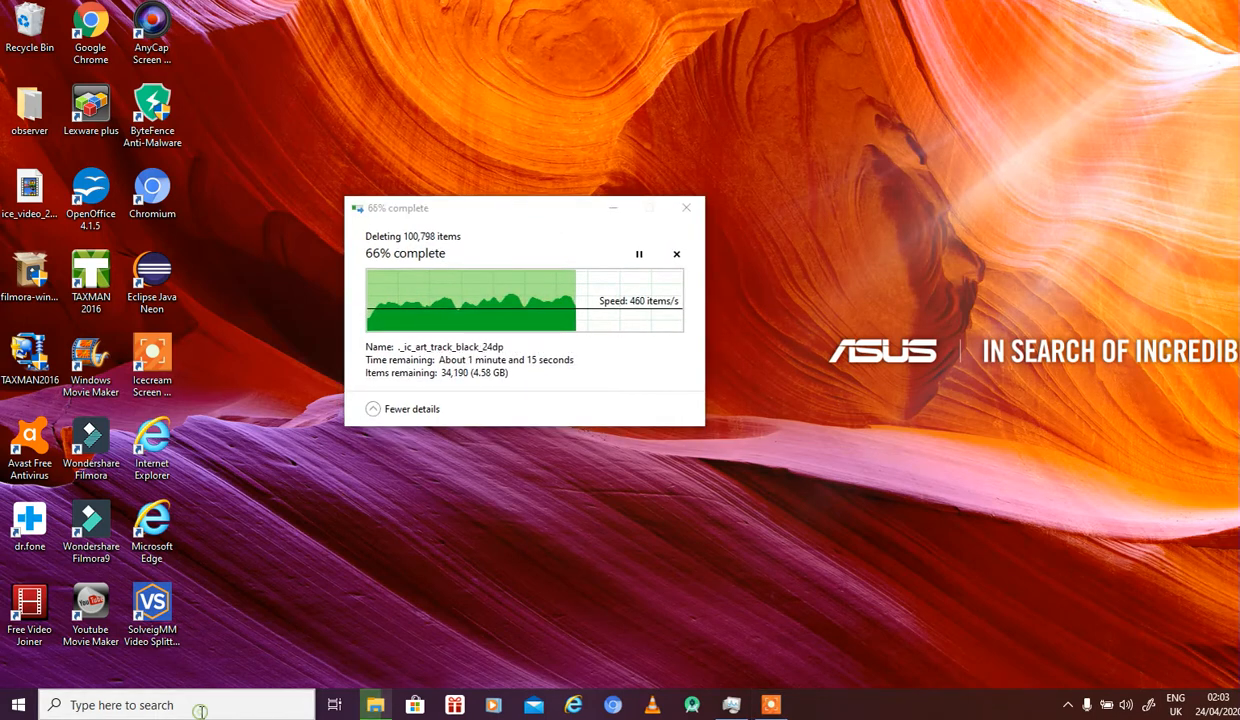
pyautogui.click(200, 712)
pyautogui.write('task ma')
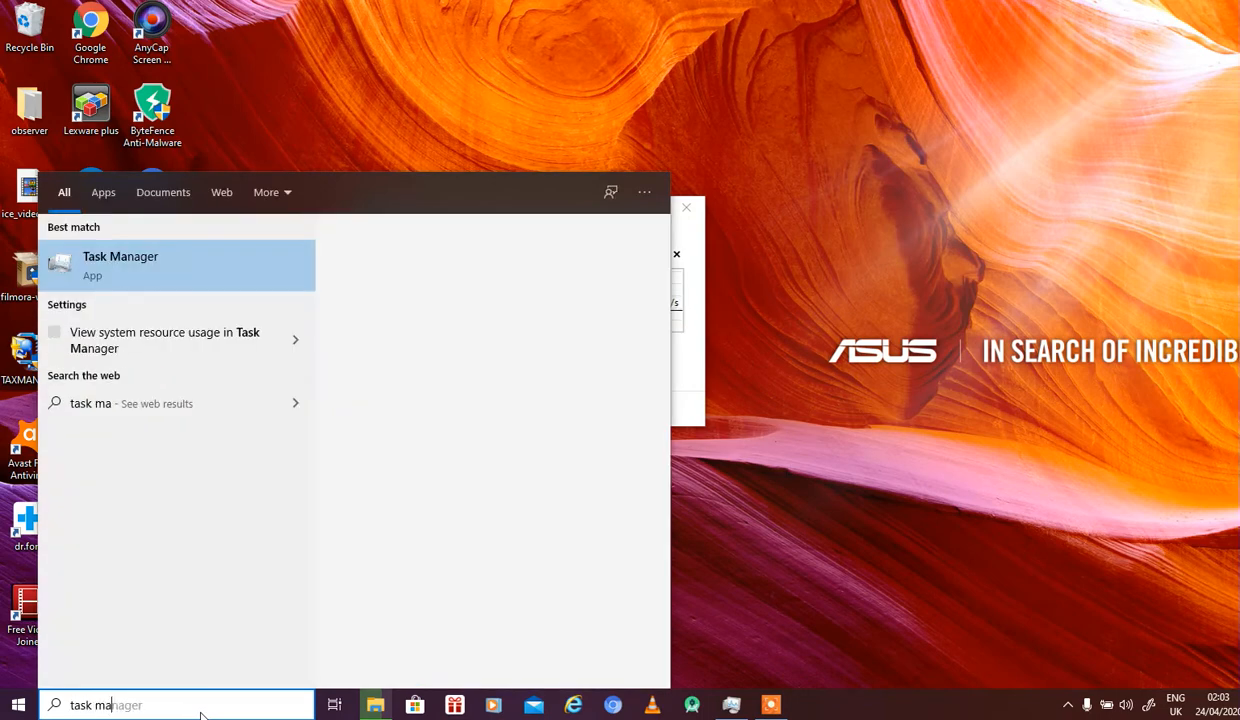
pyautogui.click(204, 270)
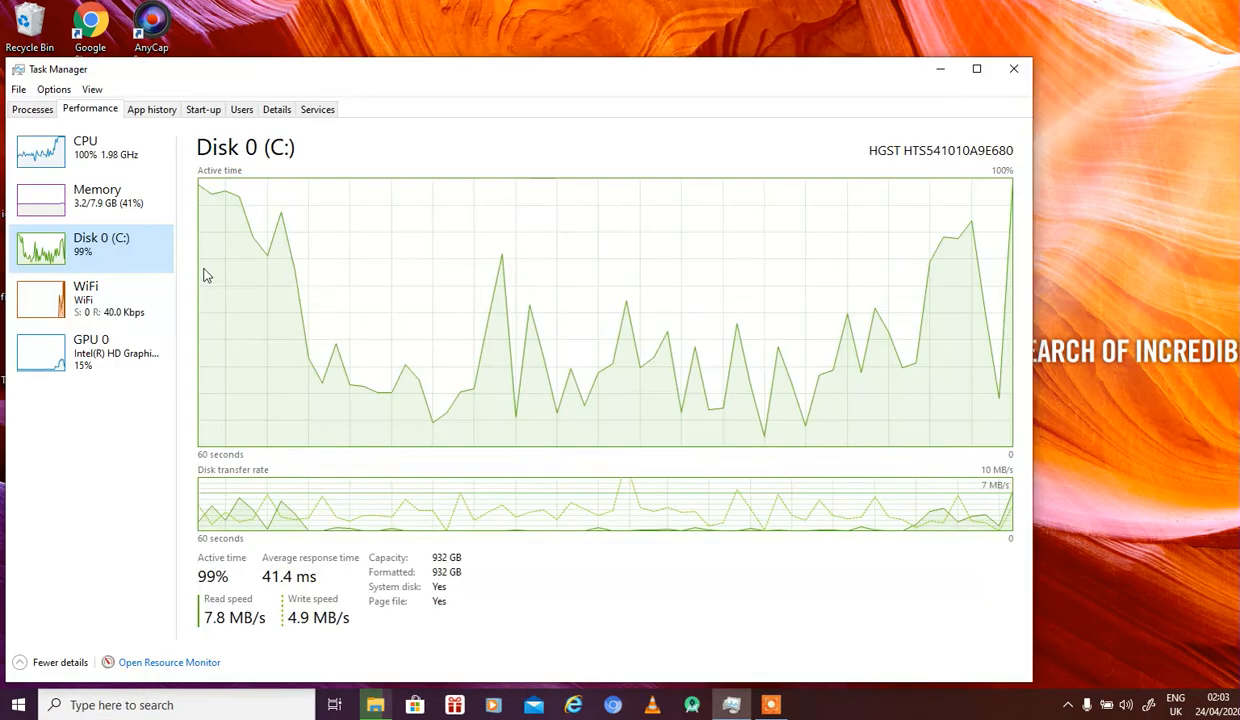
pyautogui.moveTo(296, 78); pyautogui.dragTo(713, 150)
pyautogui.moveTo(349, 210); pyautogui.dragTo(134, 116)
# - View the running processes in Task Manager, return to the Disk 0 (C:) performance graph and move the window fully into view
pyautogui.click(448, 176)
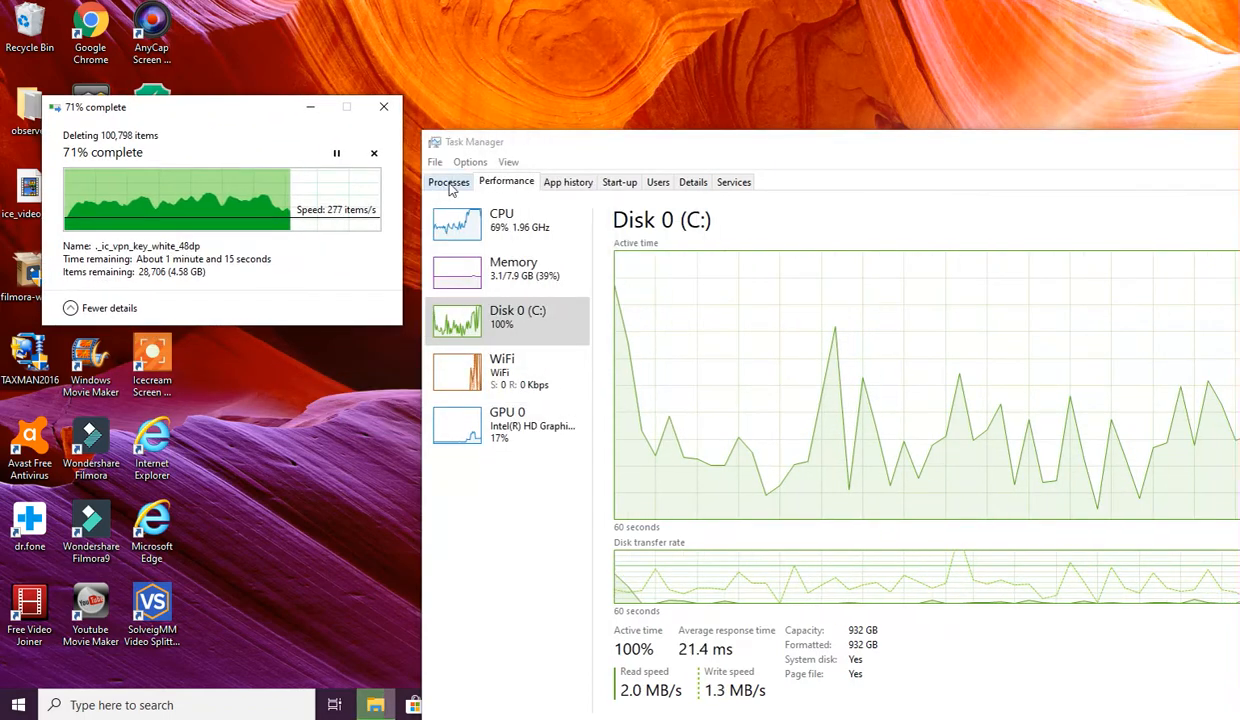
pyautogui.click(449, 183)
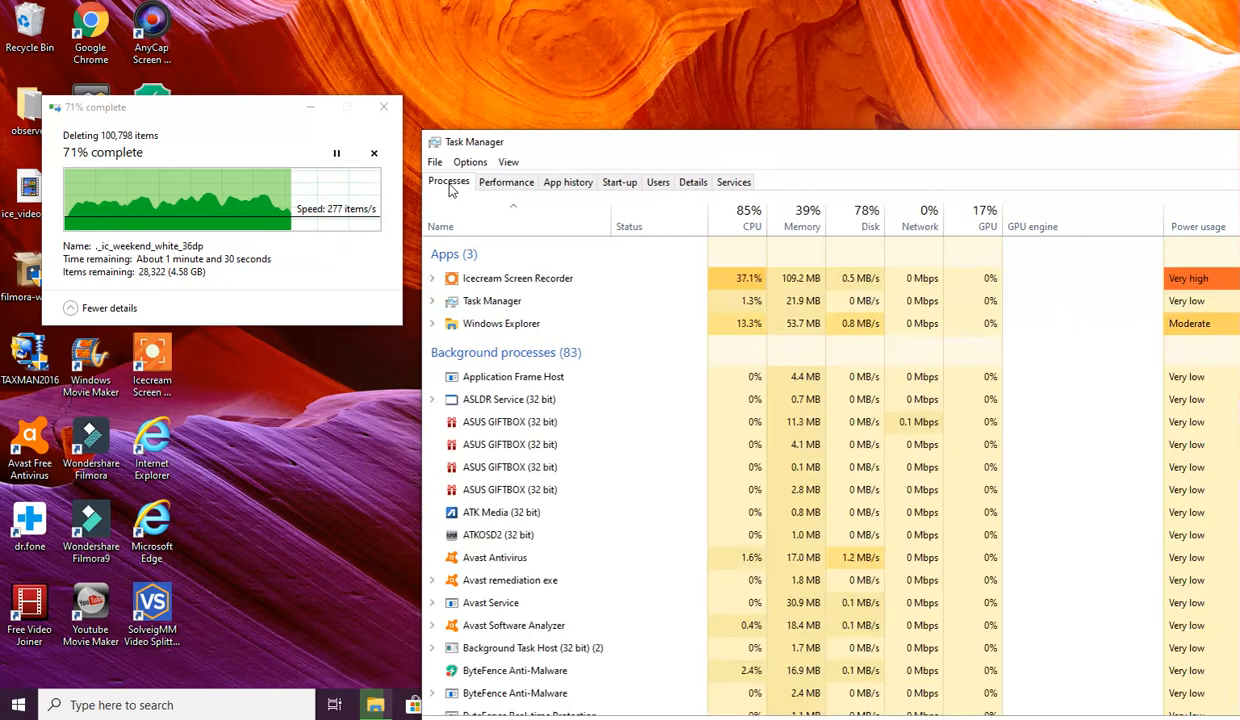
pyautogui.click(506, 182)
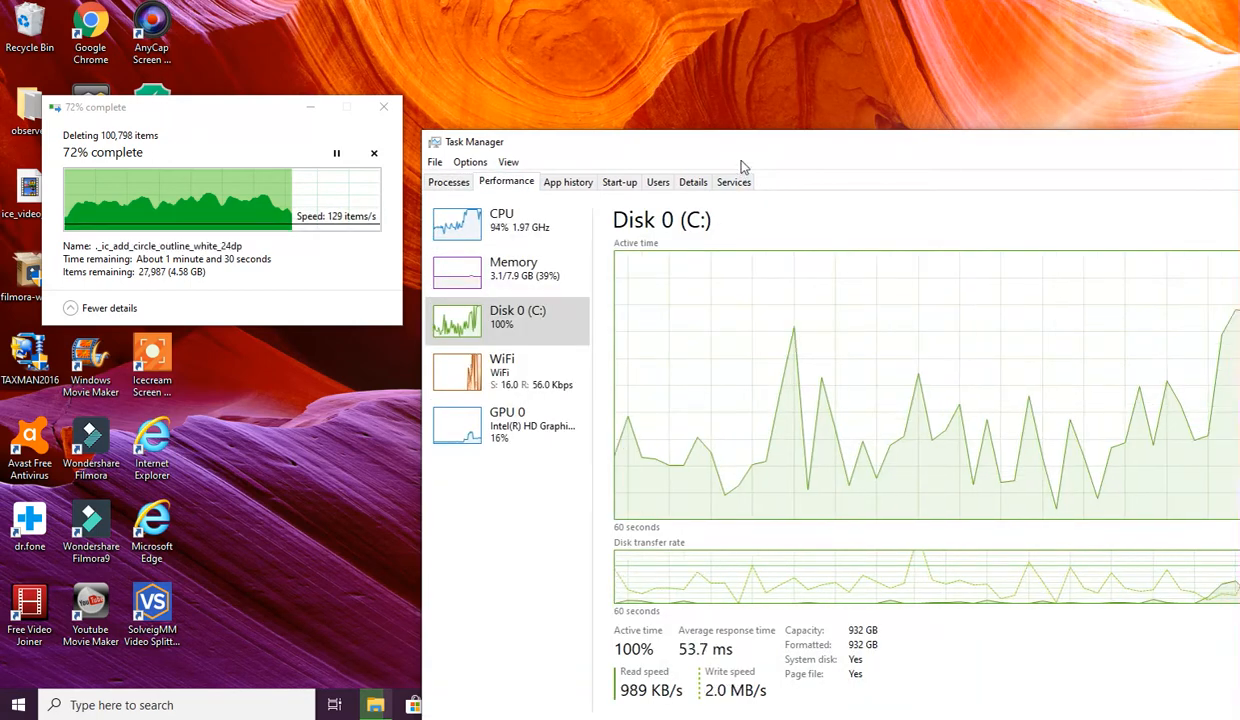
pyautogui.moveTo(734, 157); pyautogui.dragTo(669, 87)
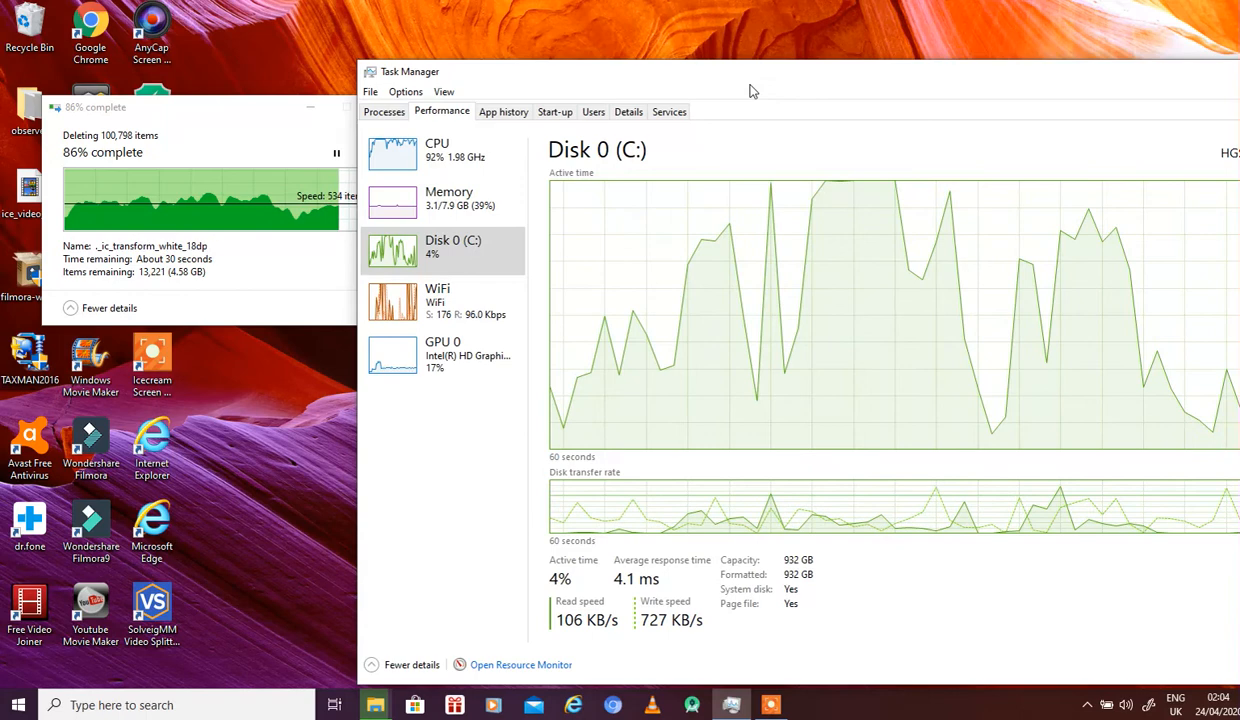
pyautogui.moveTo(714, 80); pyautogui.dragTo(542, 77)
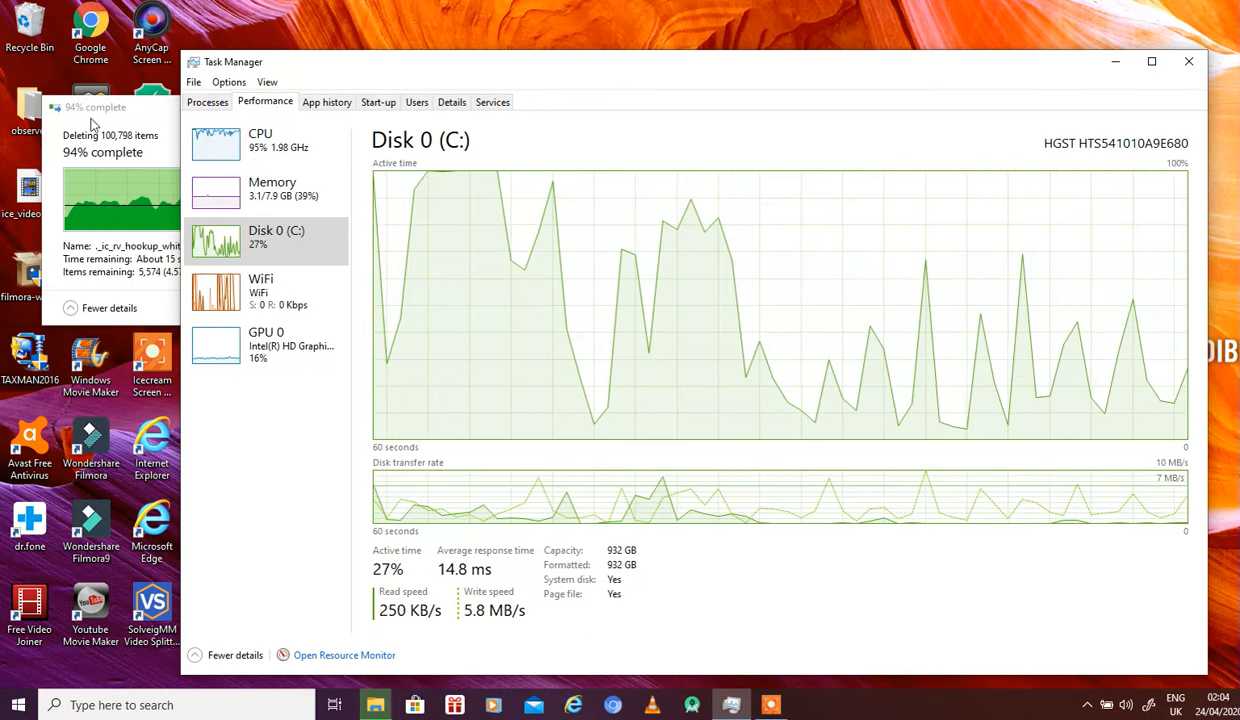
# - Bring the deletion progress window in front of Task Manager and monitor the deletion until it finishes
pyautogui.click(89, 124)
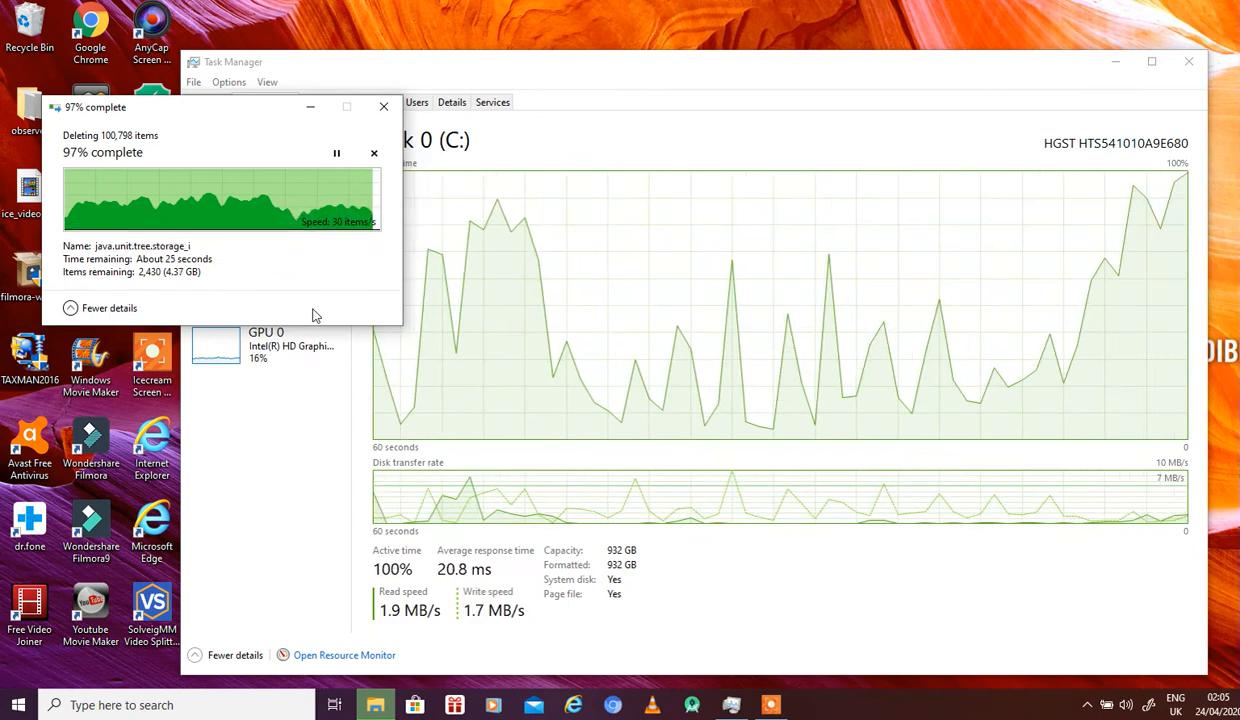
pyautogui.click(1090, 707)
pyautogui.click(1090, 707)
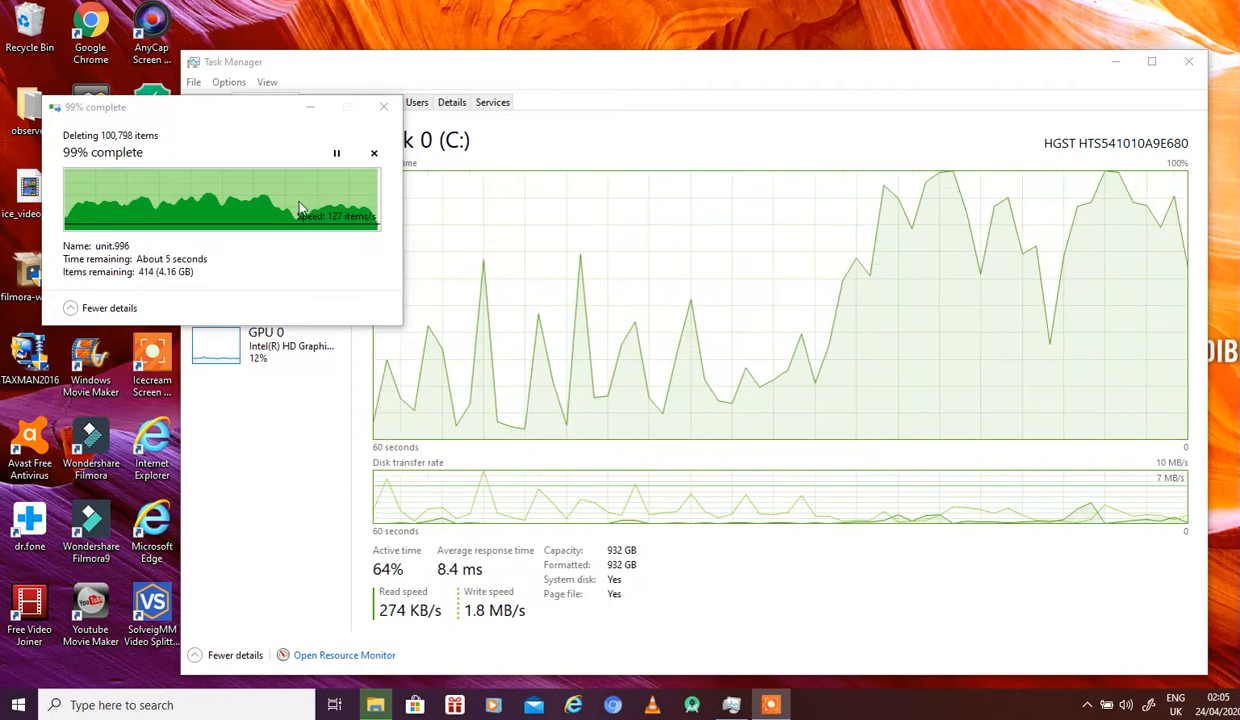
pyautogui.click(236, 138)
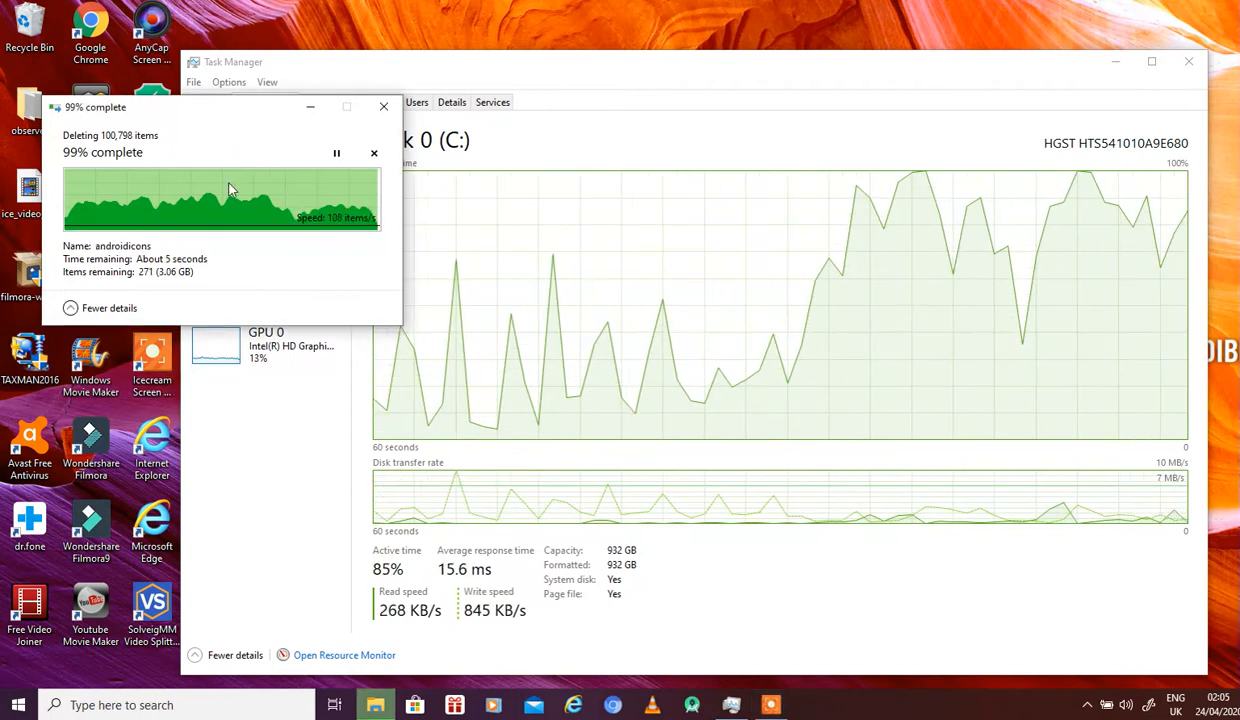
pyautogui.moveTo(224, 118); pyautogui.dragTo(140, 427)
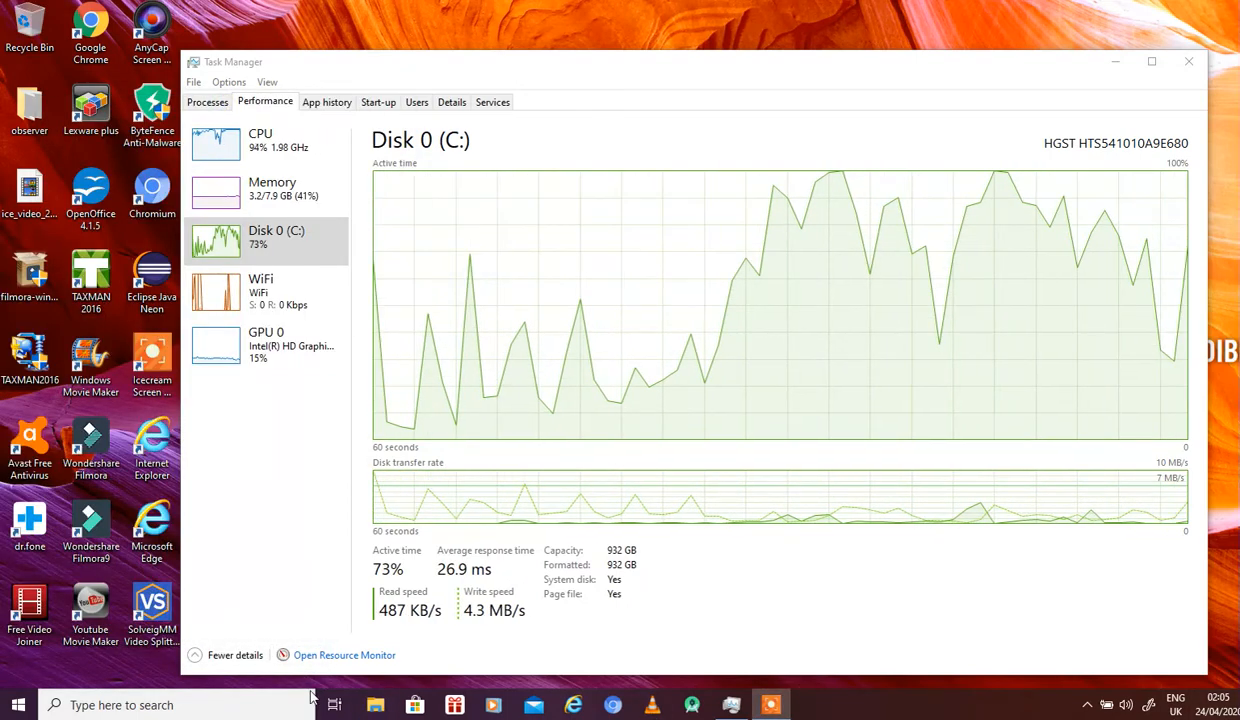
# - Search for and open the Windows Settings app, and show the Apps & features page
pyautogui.click(127, 706)
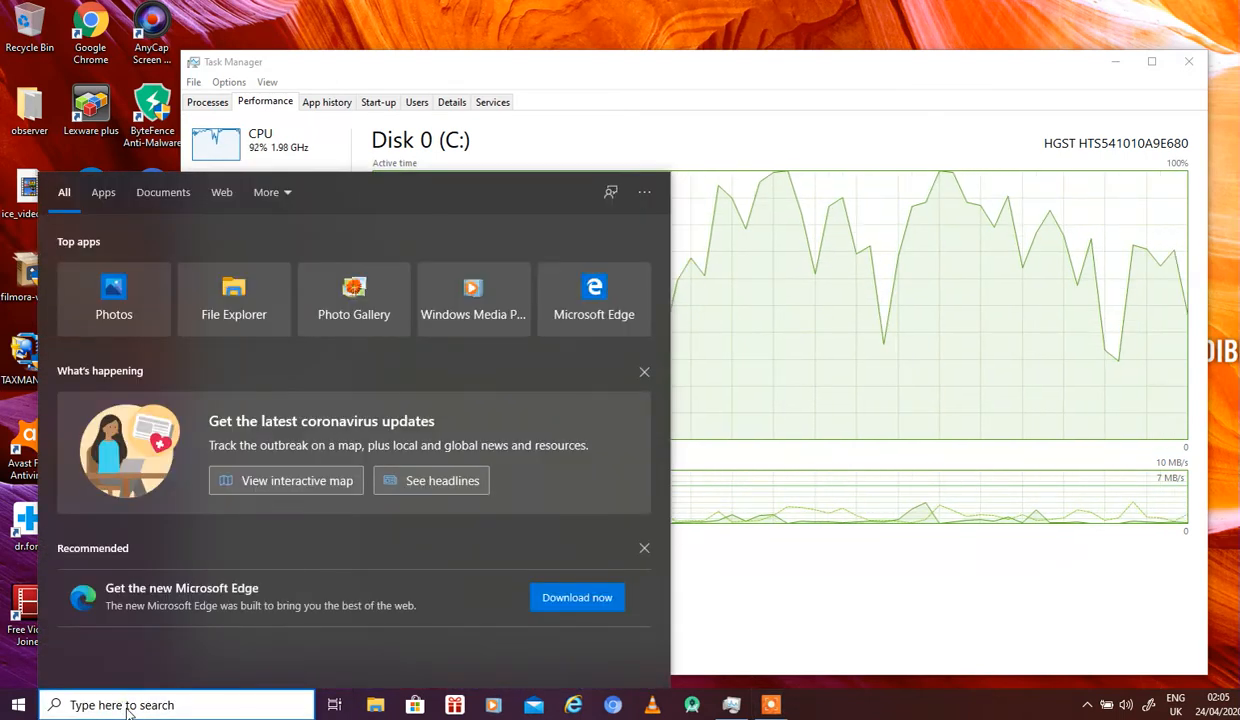
pyautogui.write('se')
pyautogui.write('ng')
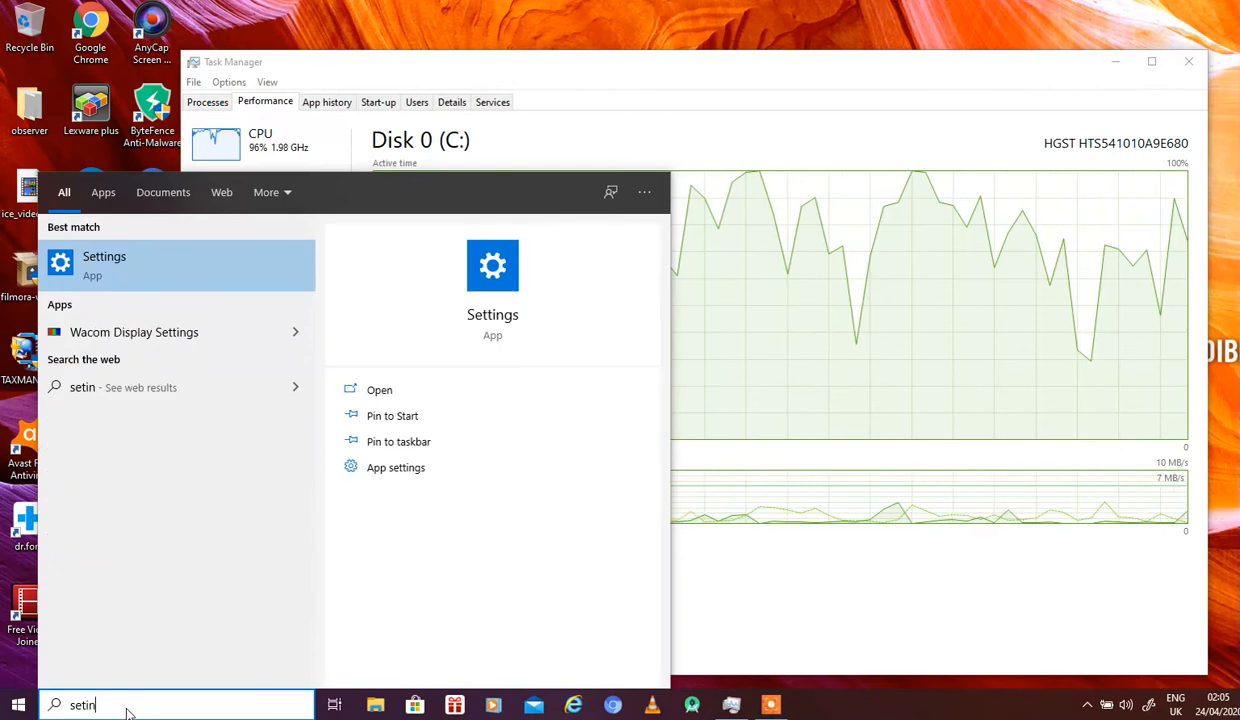
pyautogui.click(280, 262)
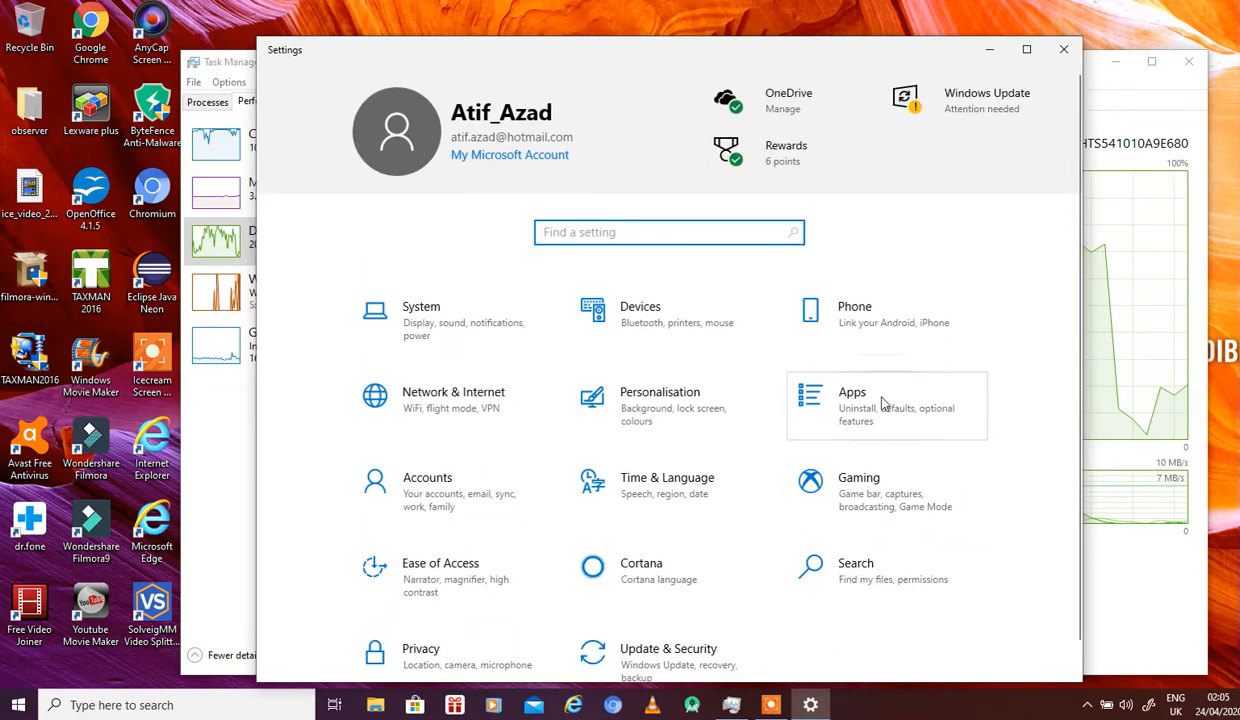
pyautogui.click(884, 404)
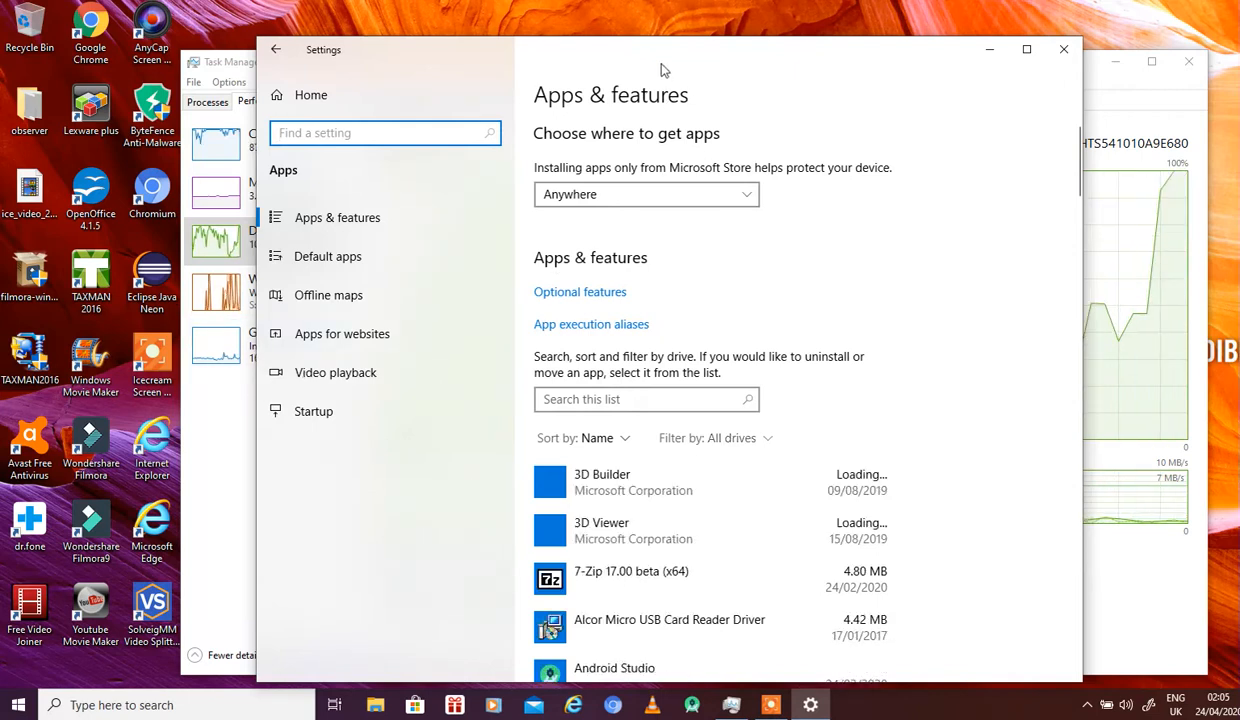
pyautogui.moveTo(733, 66); pyautogui.dragTo(730, 39)
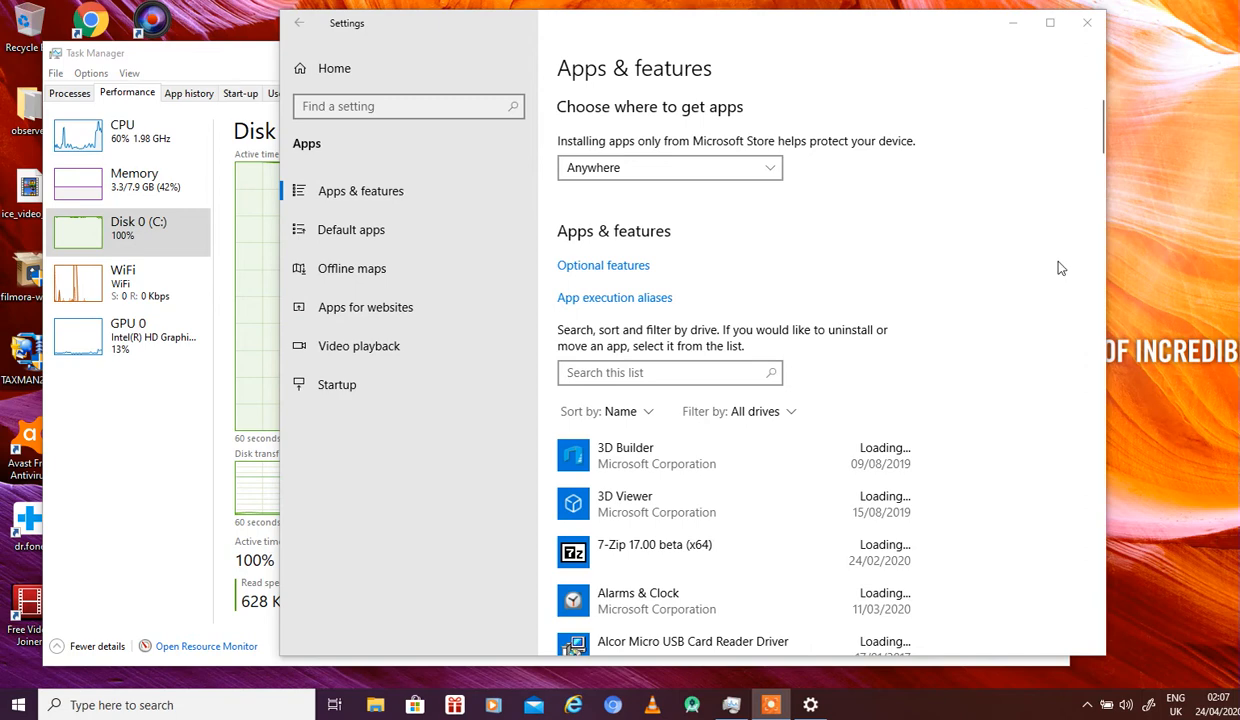
# - Look over the installed apps list and the Default apps page
pyautogui.moveTo(1103, 133); pyautogui.dragTo(1068, 140)
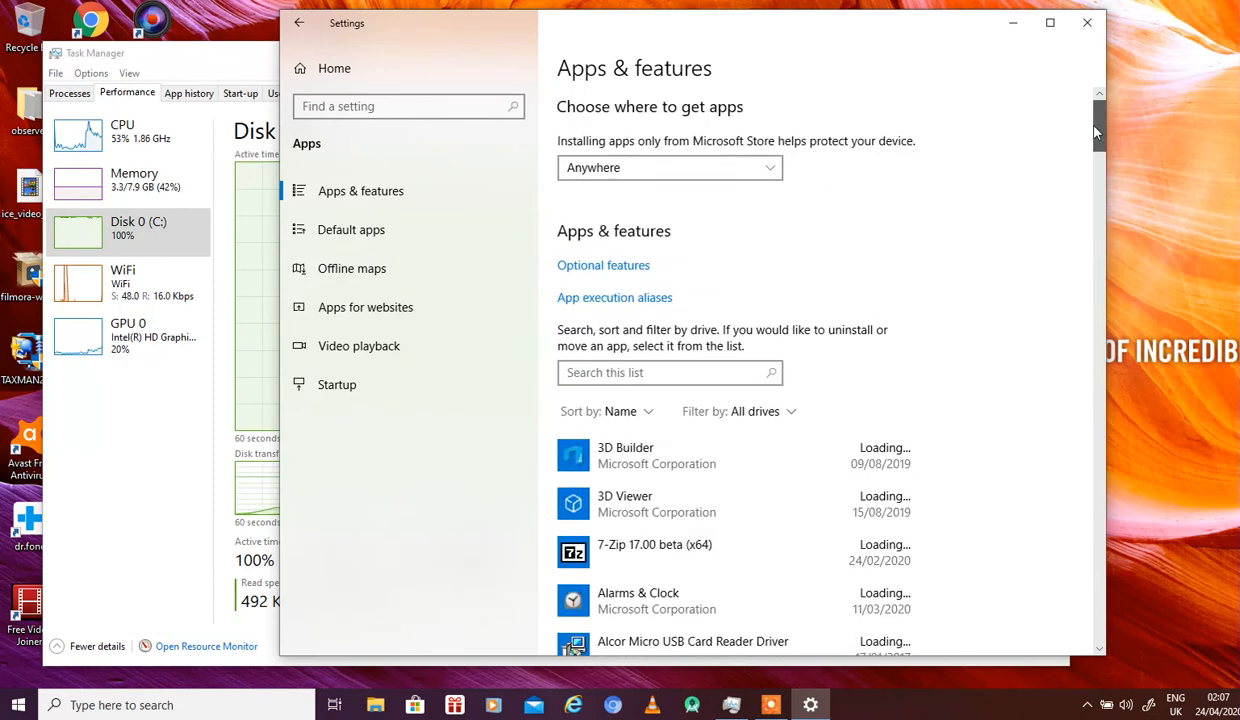
pyautogui.click(386, 230)
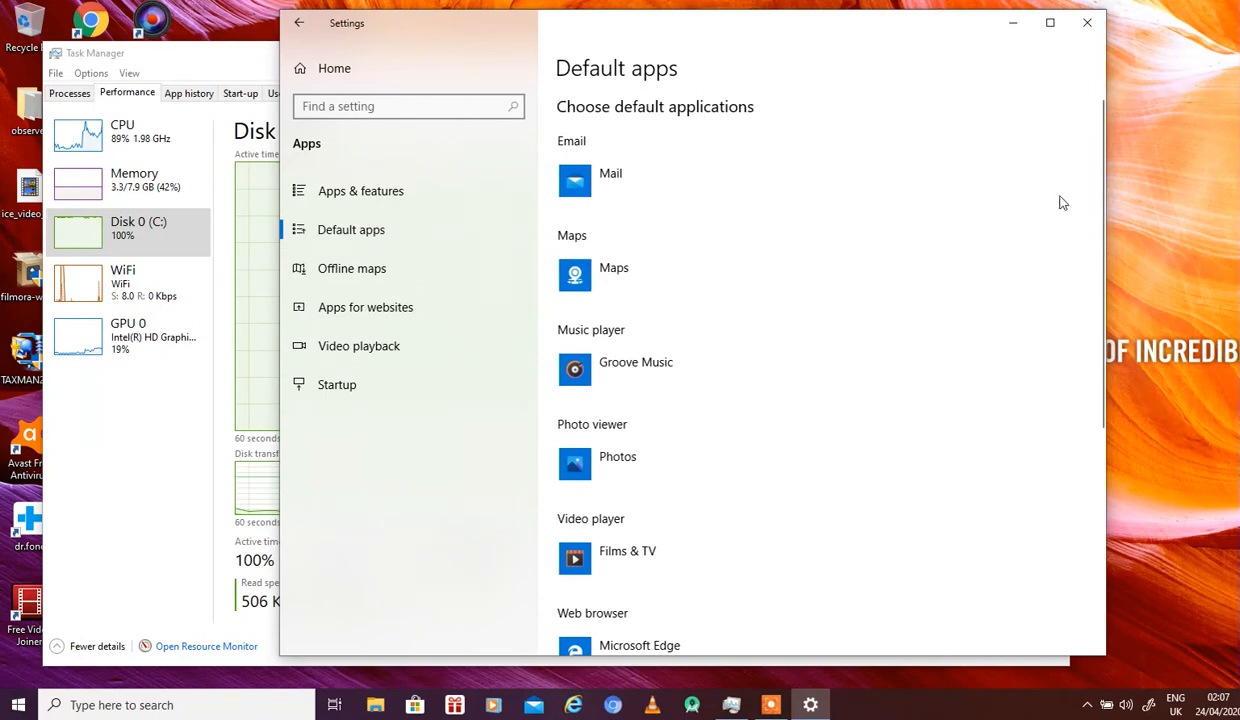
pyautogui.moveTo(1100, 126); pyautogui.dragTo(1106, 66)
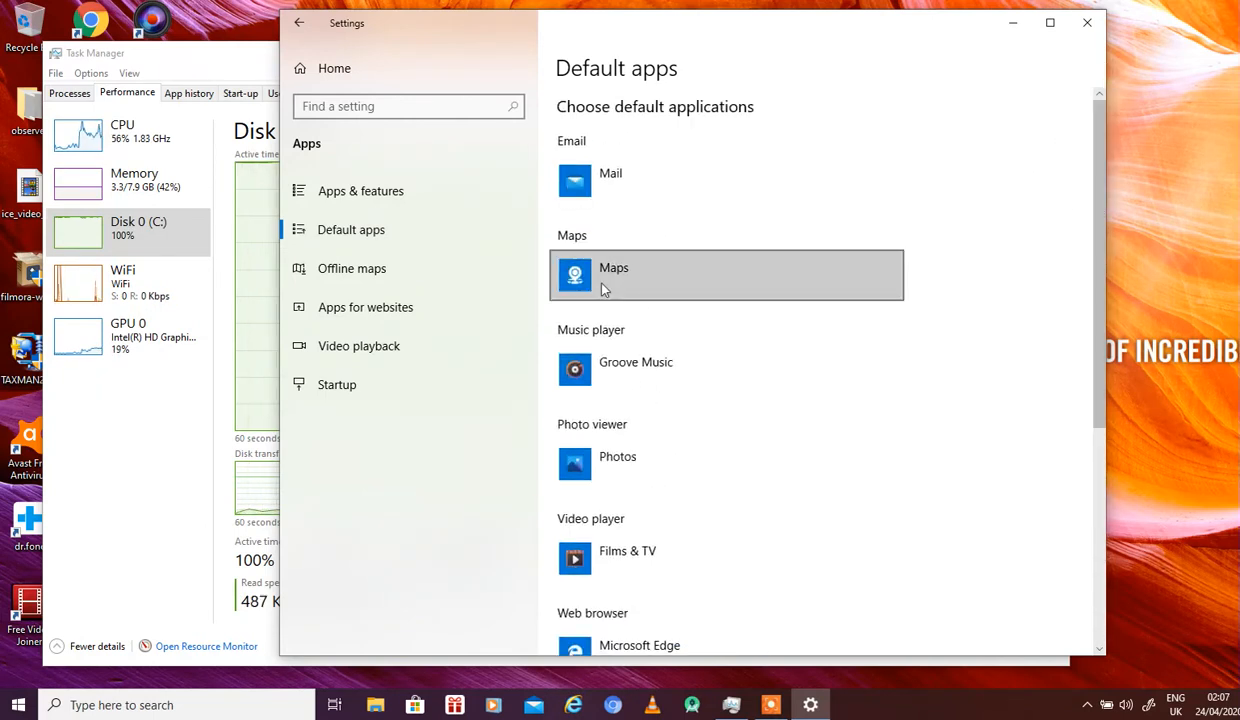
pyautogui.click(393, 312)
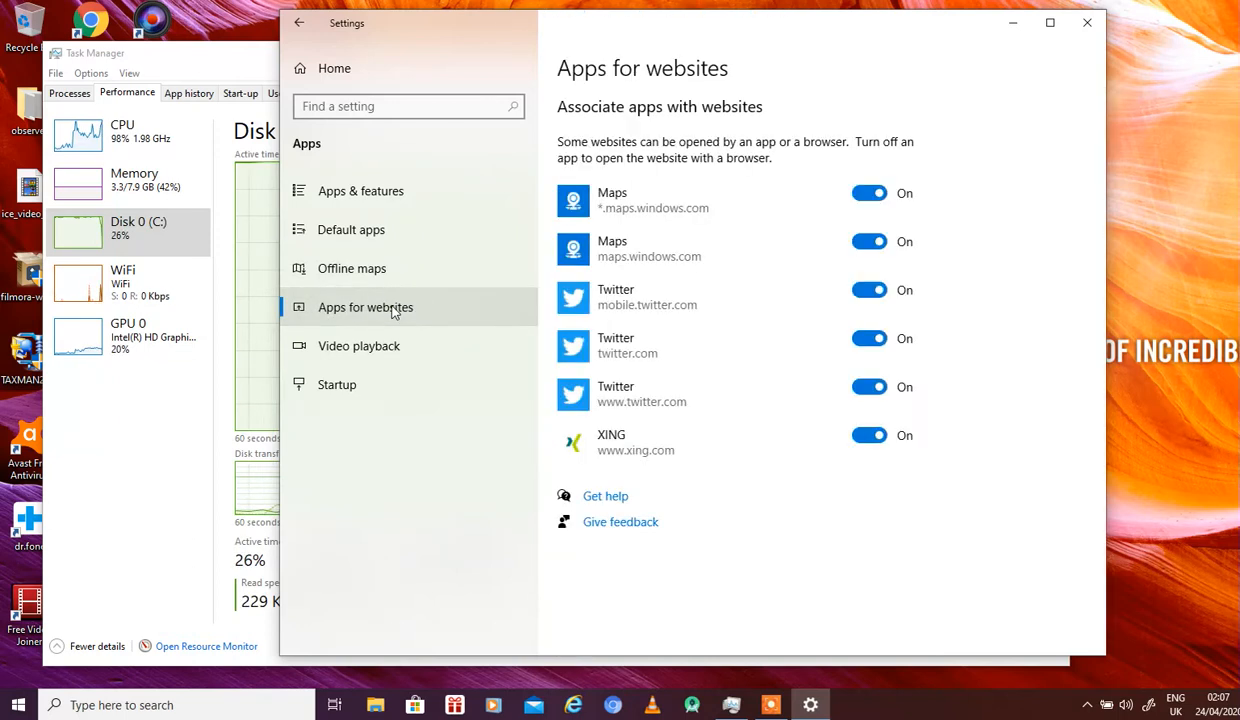
pyautogui.click(868, 290)
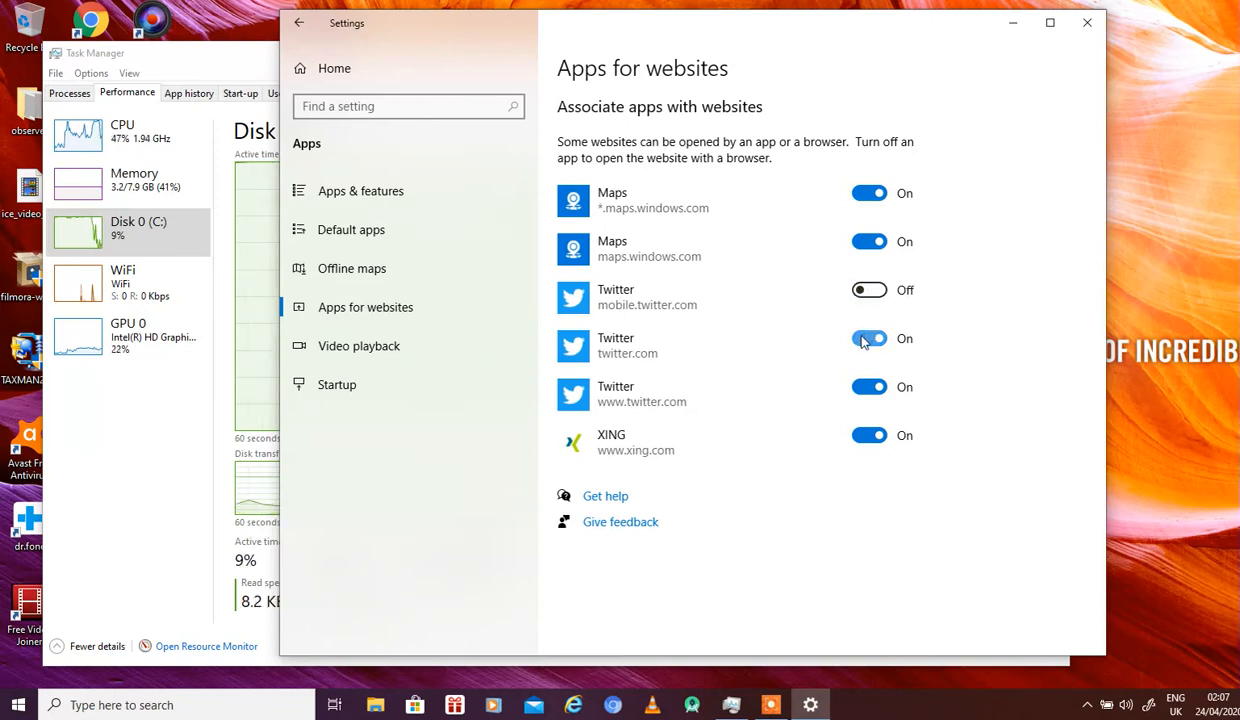
pyautogui.click(866, 339)
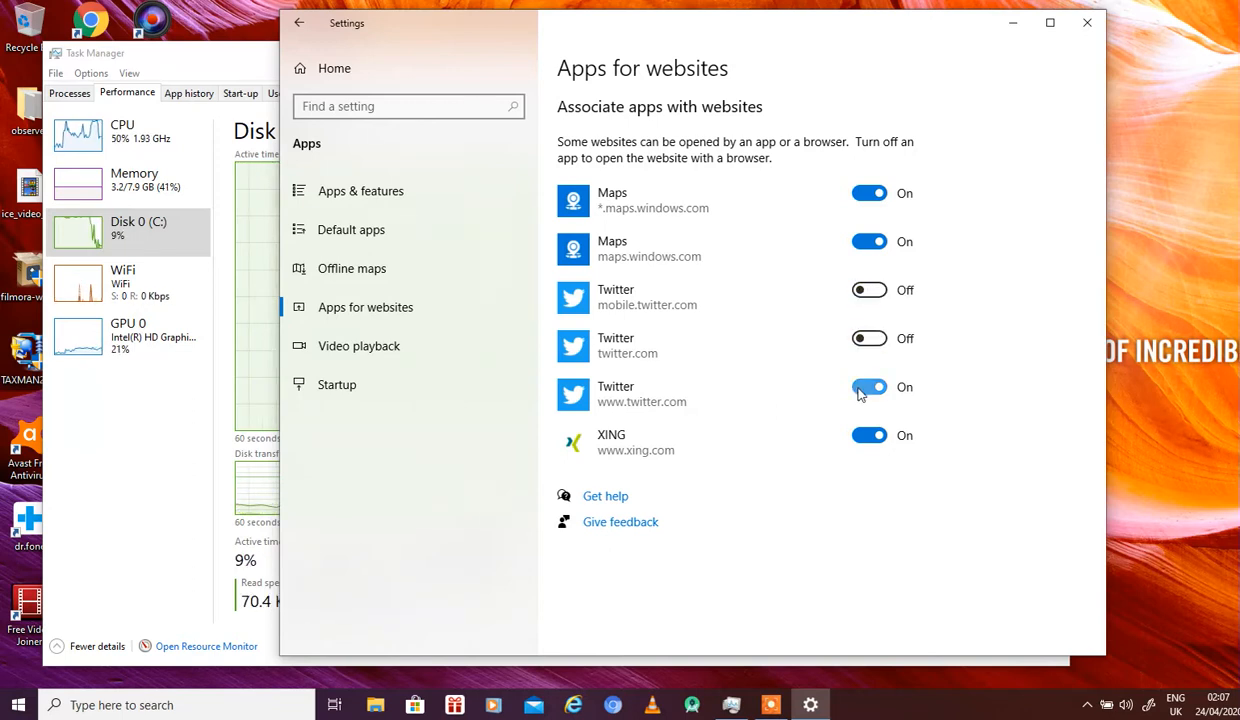
pyautogui.click(860, 390)
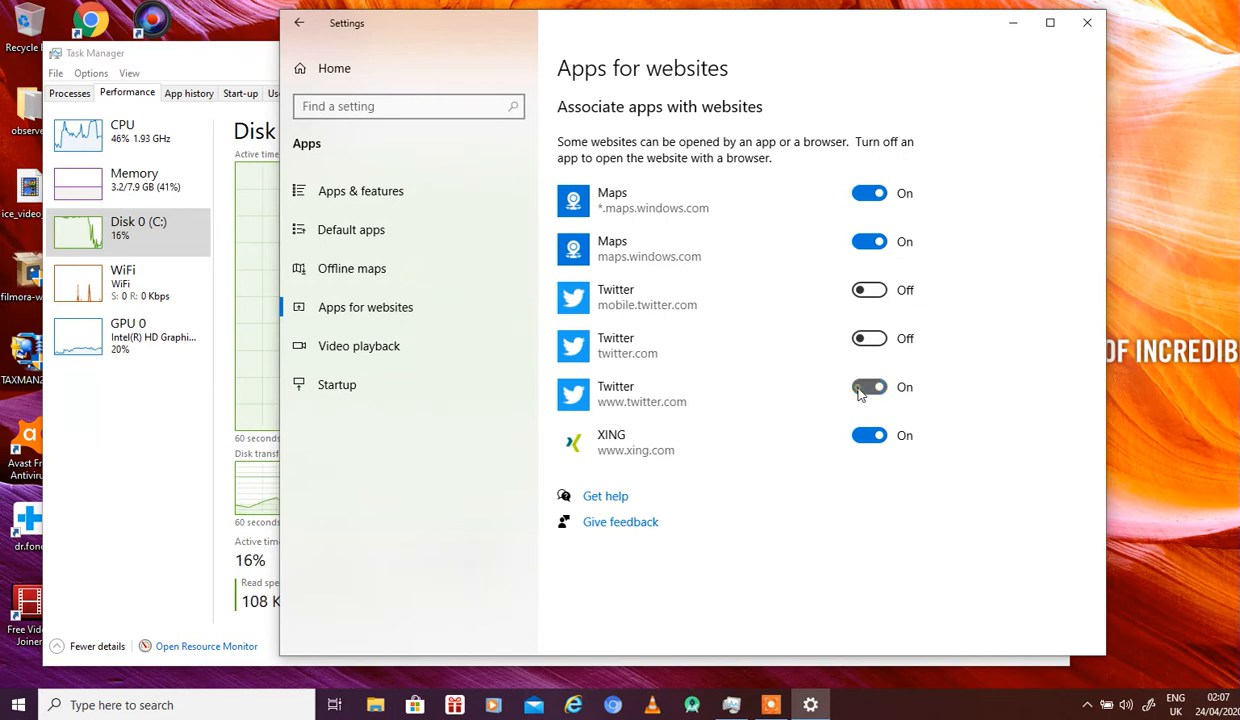
pyautogui.click(865, 442)
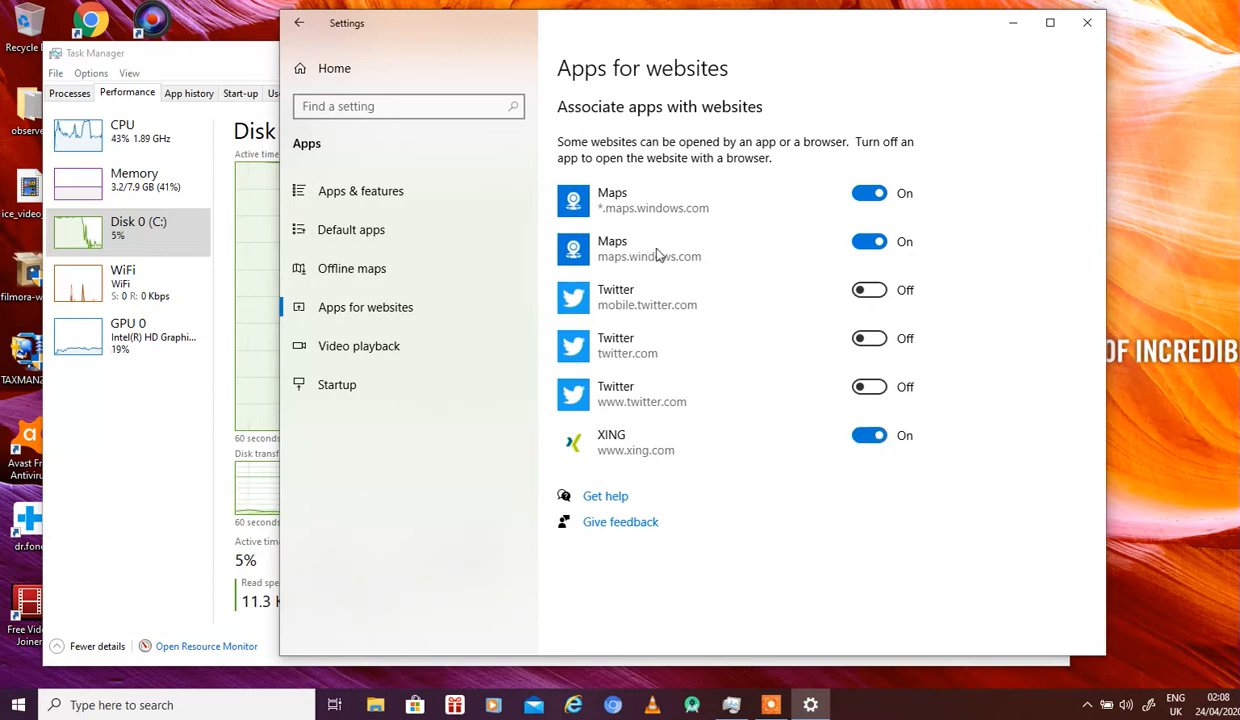
pyautogui.click(861, 250)
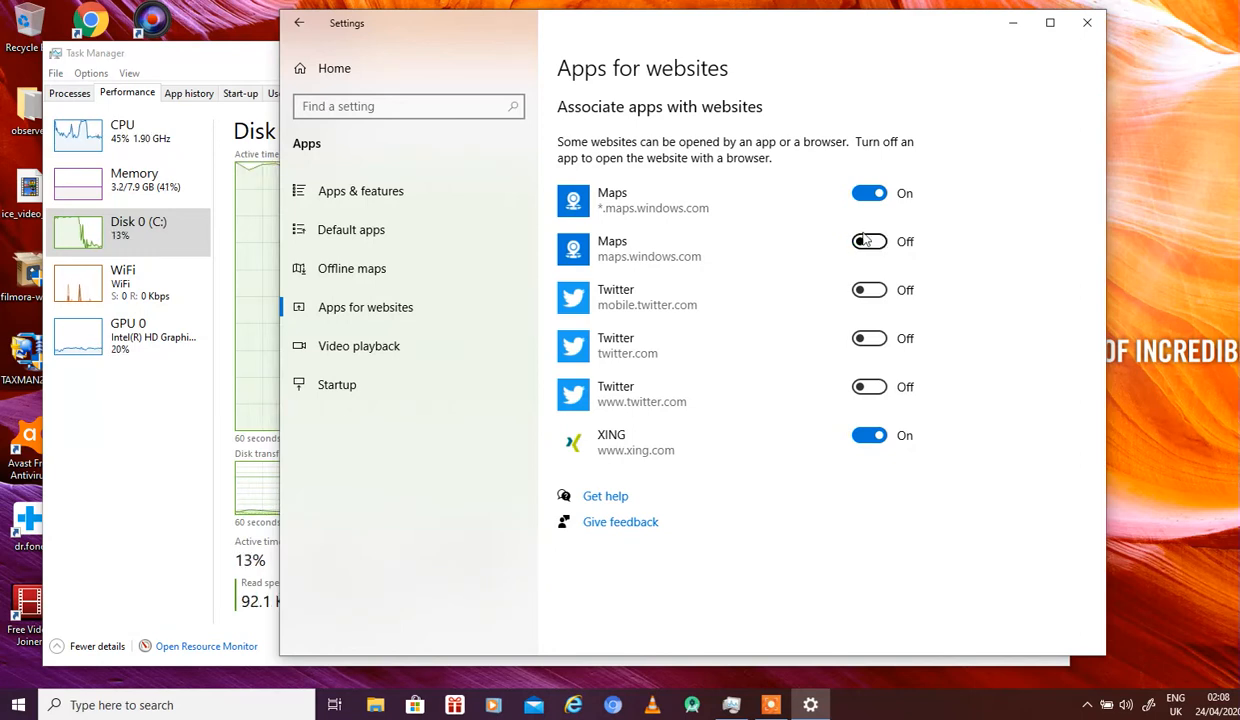
# - Turn off the Maps association for *.maps.windows.com, and keep the Video playback battery option at Optimise for battery life
pyautogui.click(858, 196)
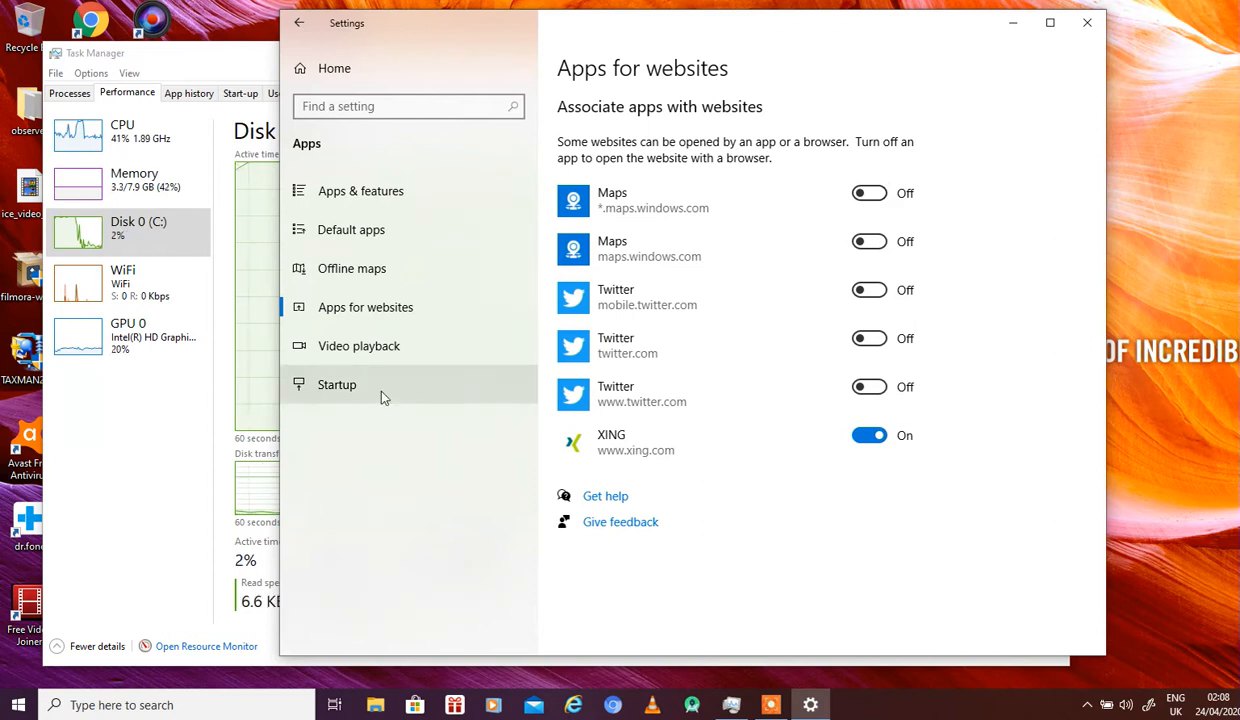
pyautogui.click(367, 354)
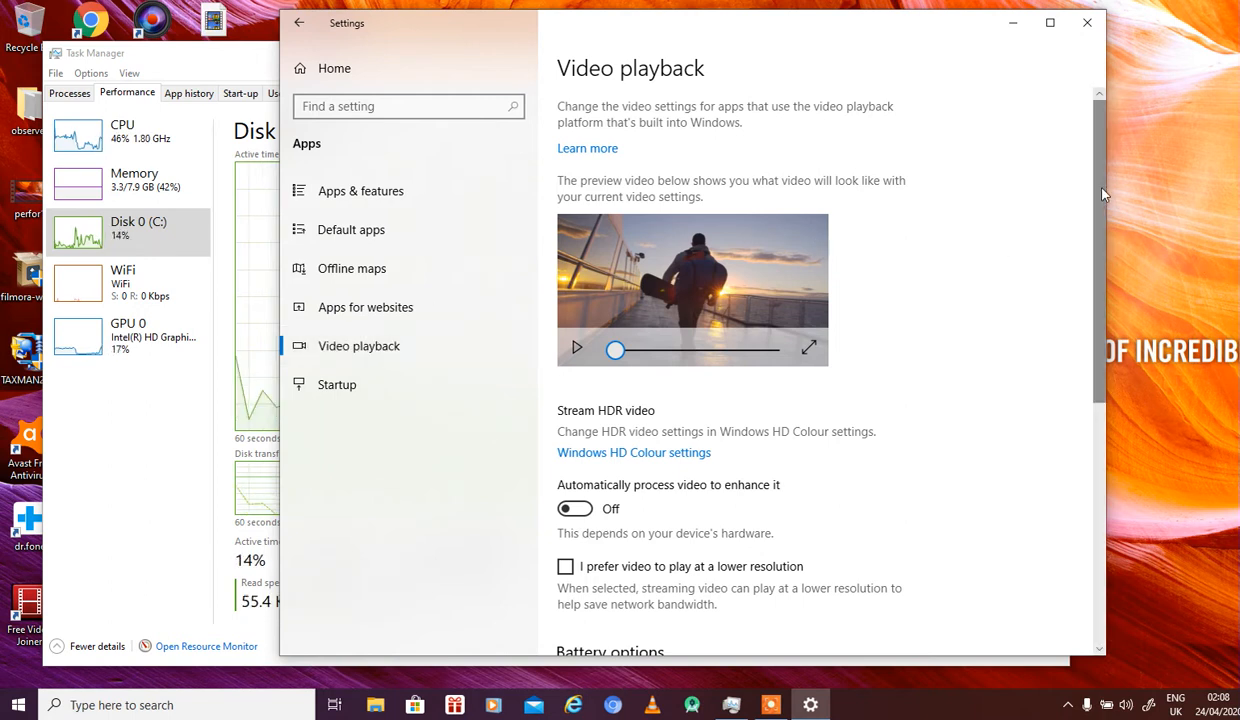
pyautogui.moveTo(1100, 252); pyautogui.dragTo(1090, 393)
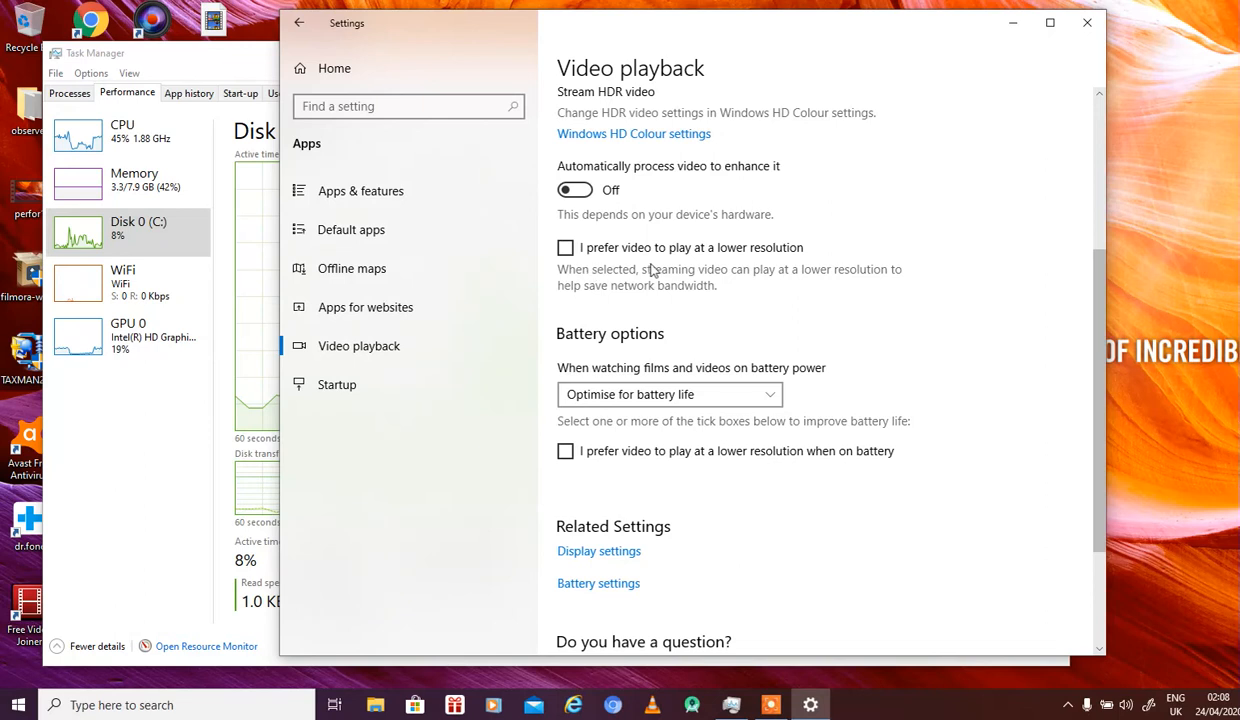
pyautogui.click(767, 398)
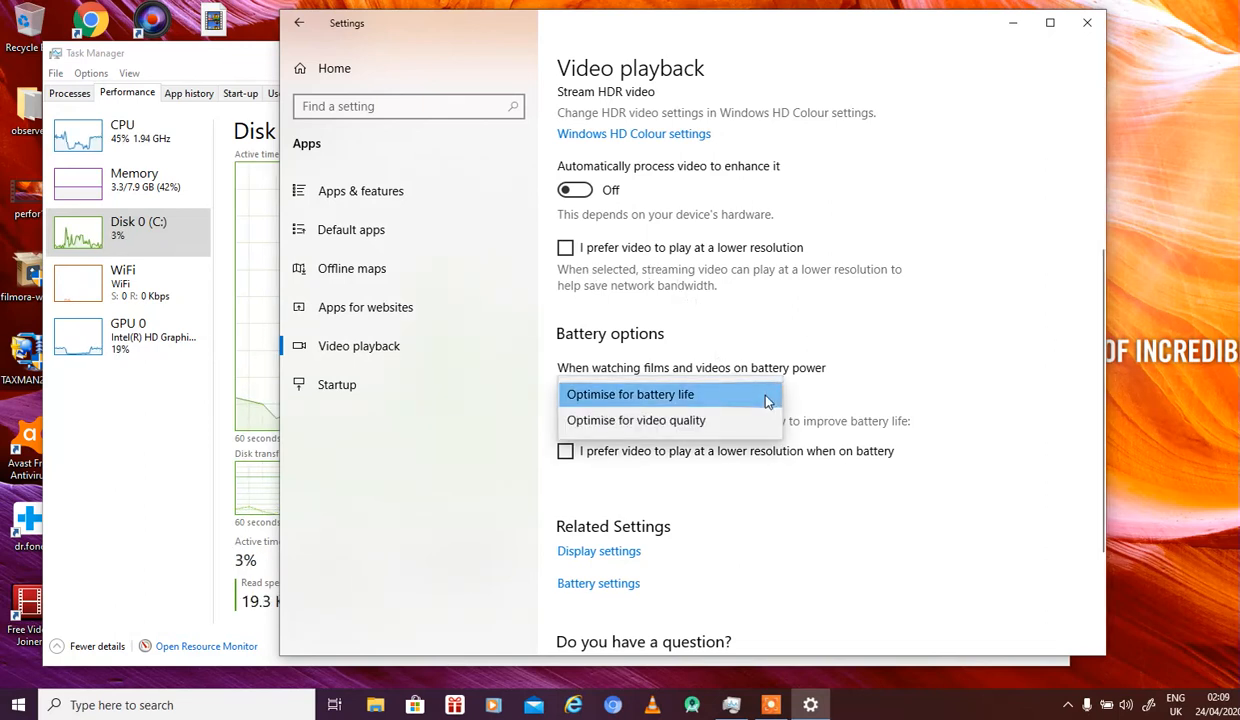
pyautogui.click(753, 397)
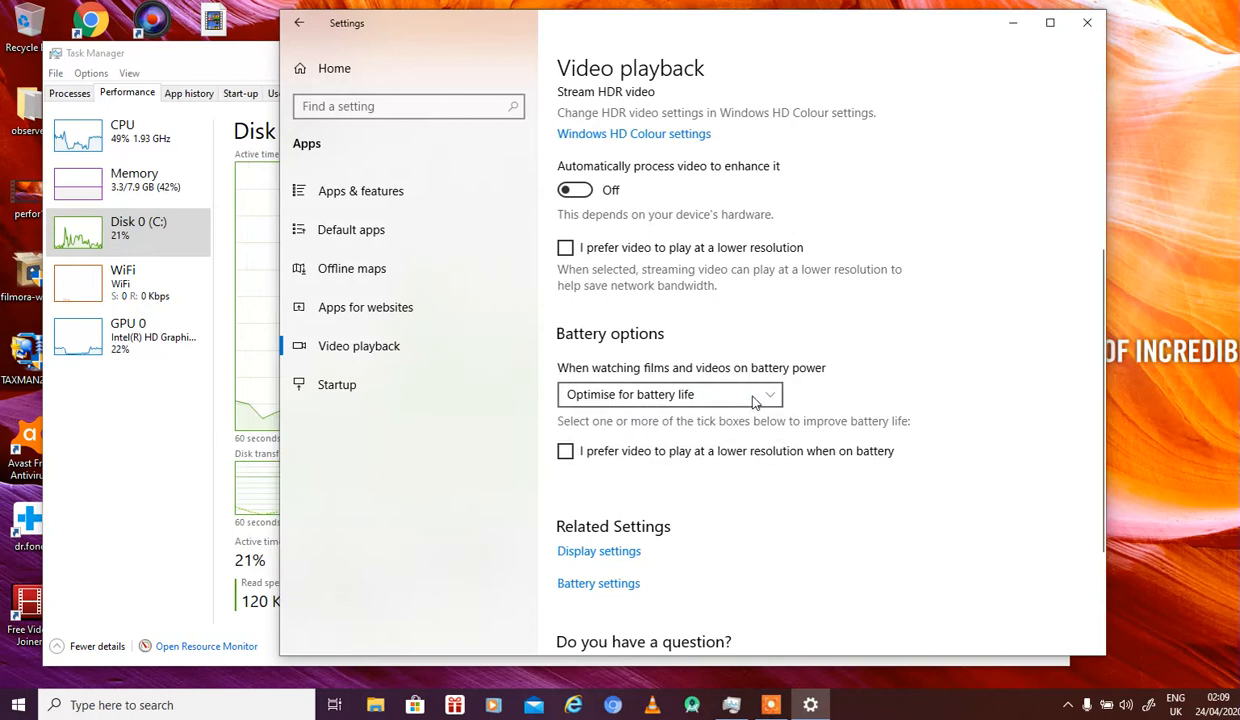
# - Review the startup apps and turn off Microsoft OneDrive so it does not start at login
pyautogui.click(380, 390)
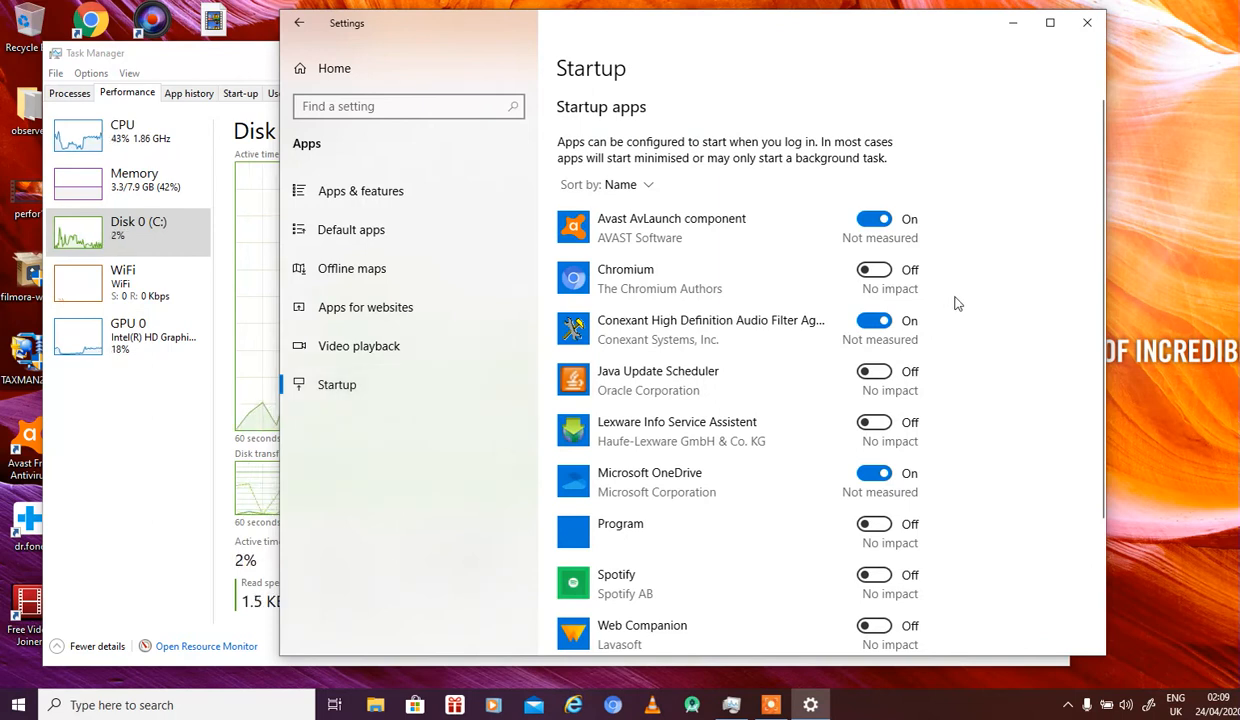
pyautogui.moveTo(1100, 481)
pyautogui.mouseDown()
pyautogui.moveTo(1098, 580)
pyautogui.moveTo(1093, 495)
pyautogui.mouseUp()
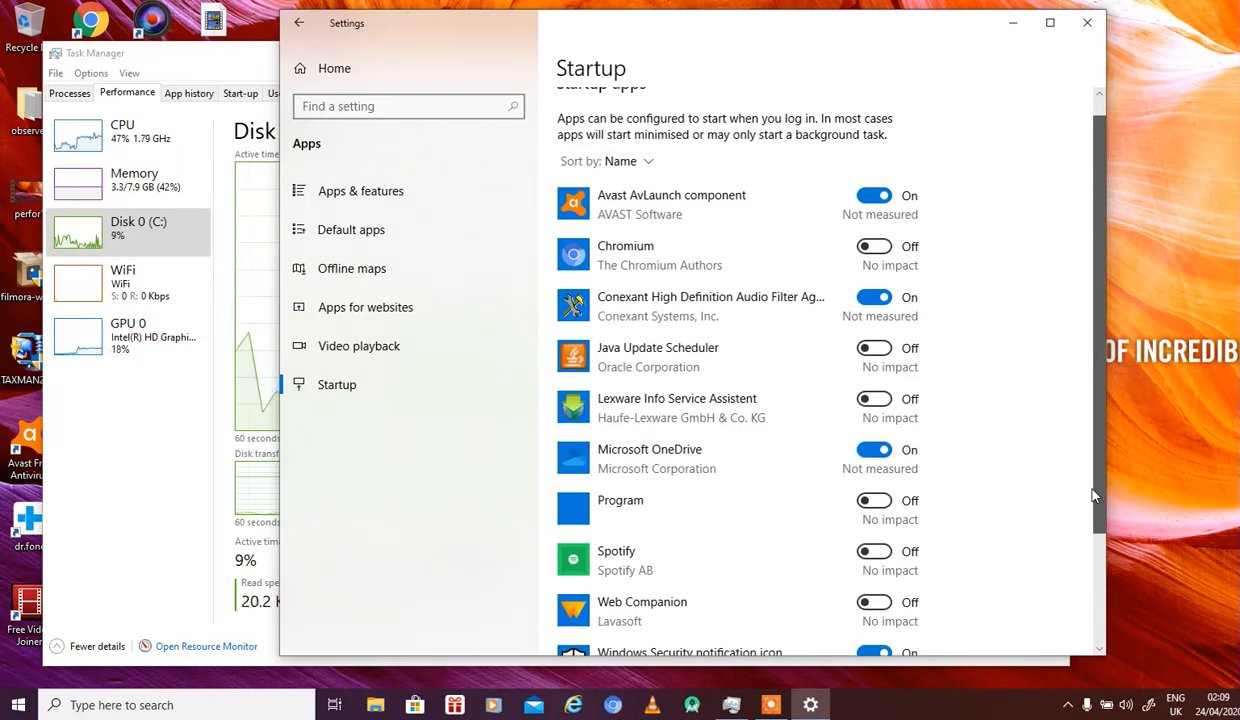
pyautogui.moveTo(1093, 497); pyautogui.dragTo(1093, 577)
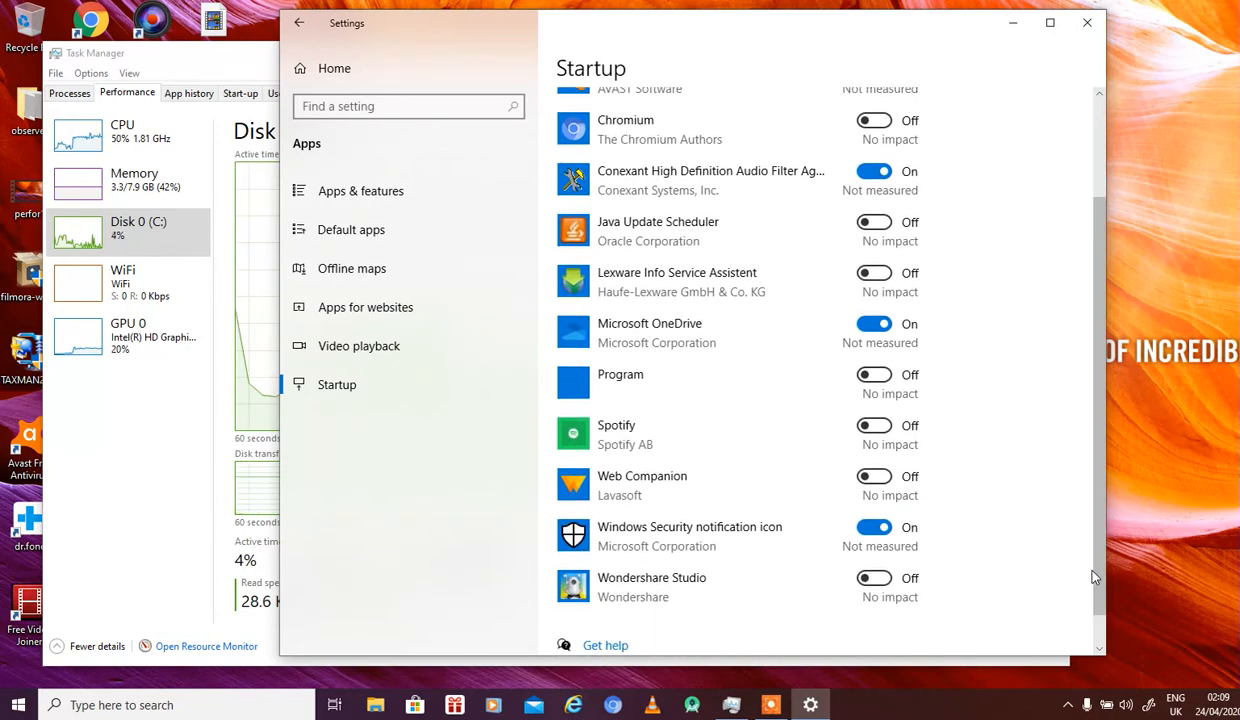
pyautogui.click(869, 328)
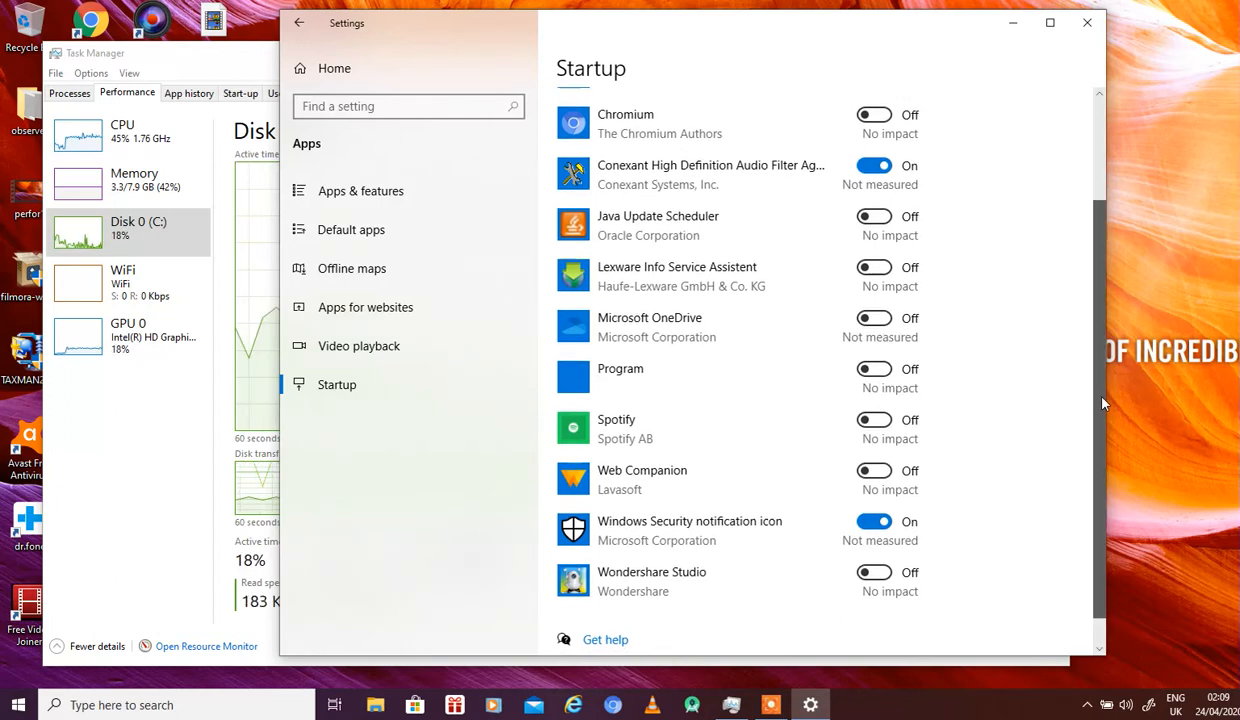
pyautogui.scroll(-1, 1102, 400)
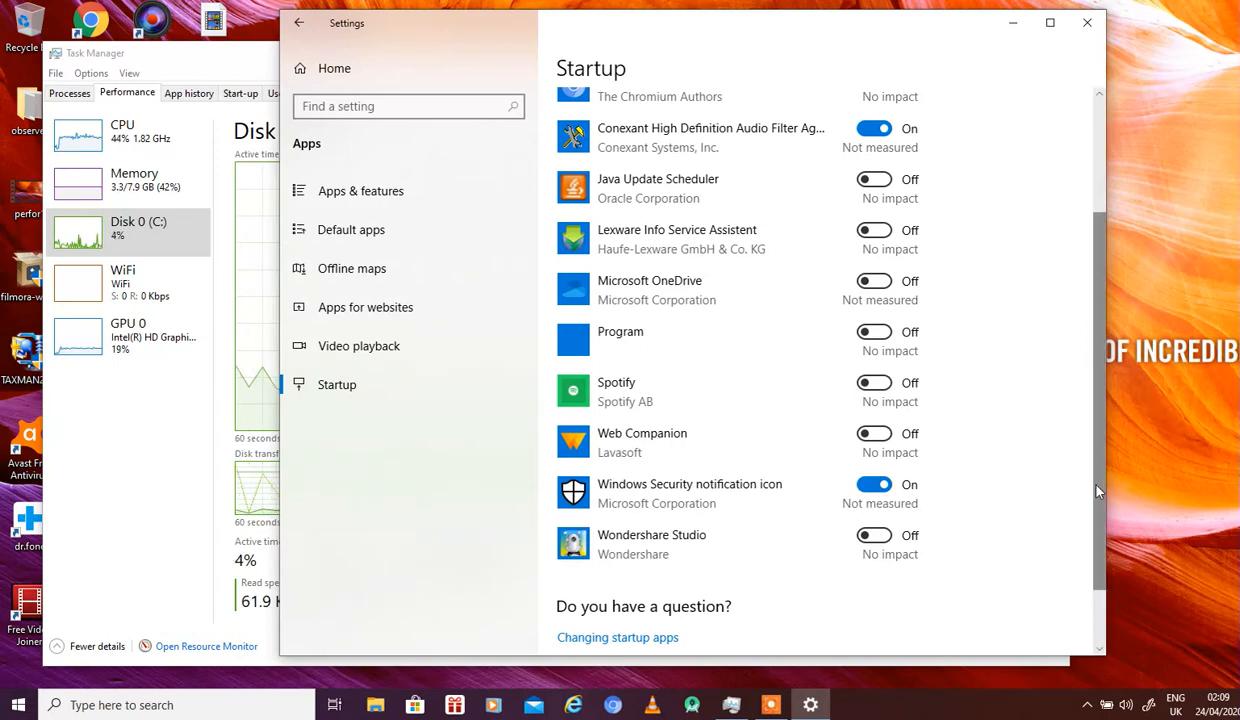
pyautogui.moveTo(1100, 491); pyautogui.dragTo(1103, 386)
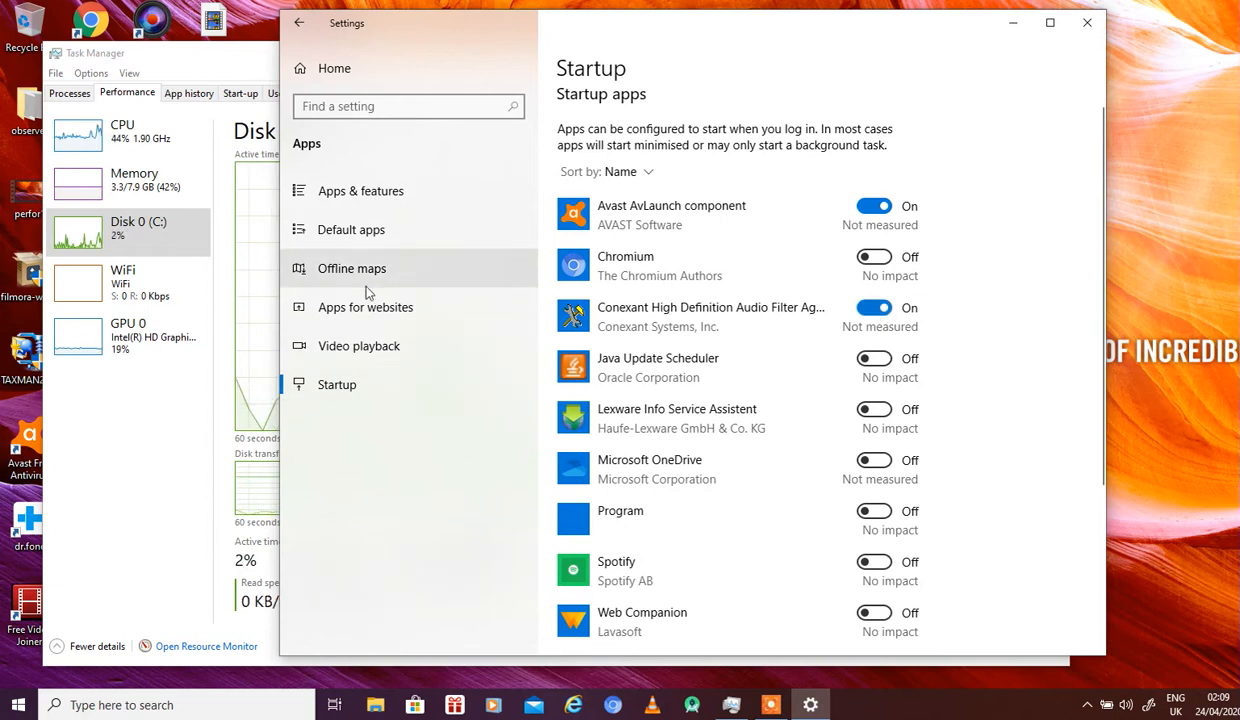
# - Uninstall ByteFence Anti-Malware from the installed apps list, and close its uninstaller once the removal has finished
pyautogui.click(367, 193)
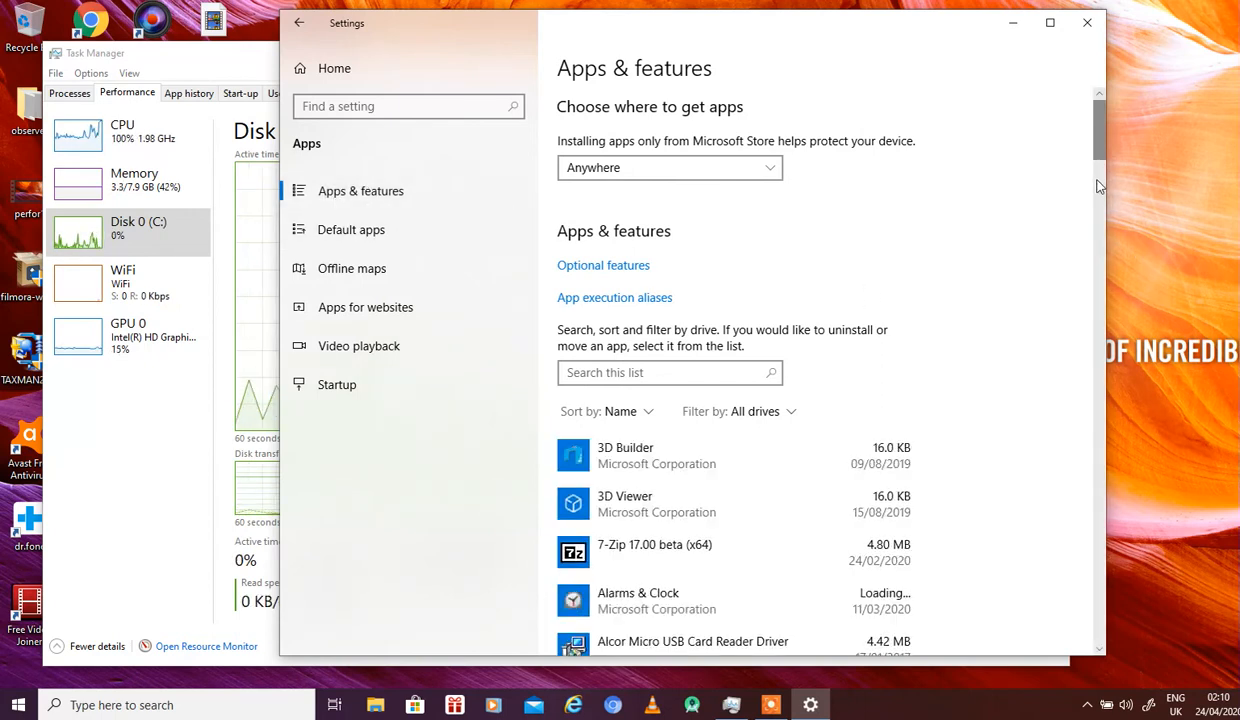
pyautogui.scroll(-5, 1100, 187)
pyautogui.moveTo(1098, 190); pyautogui.dragTo(1102, 236)
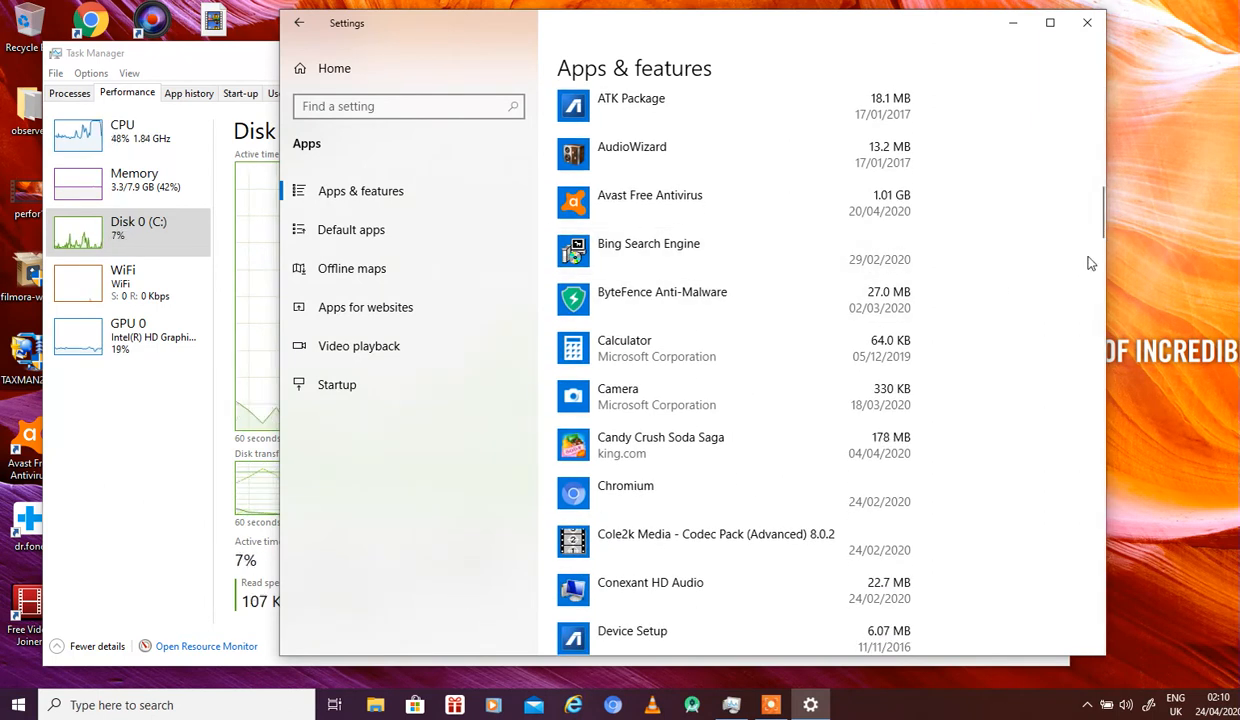
pyautogui.click(650, 311)
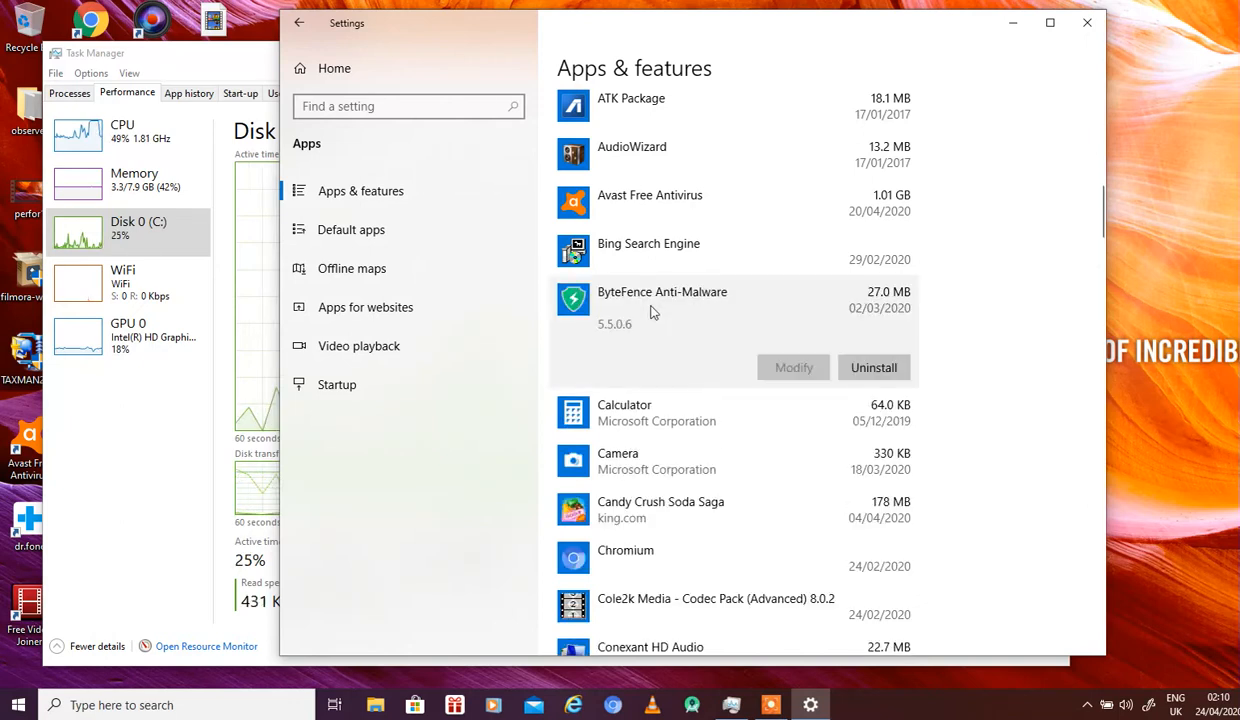
pyautogui.click(884, 372)
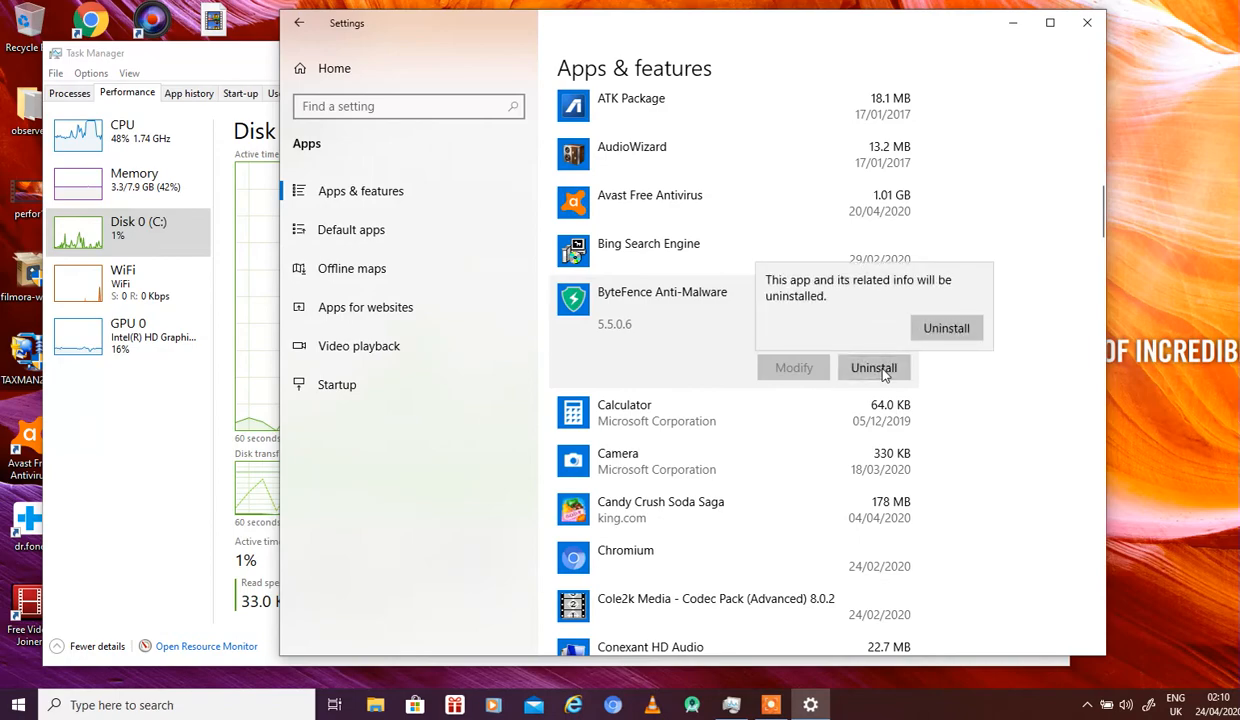
pyautogui.click(940, 333)
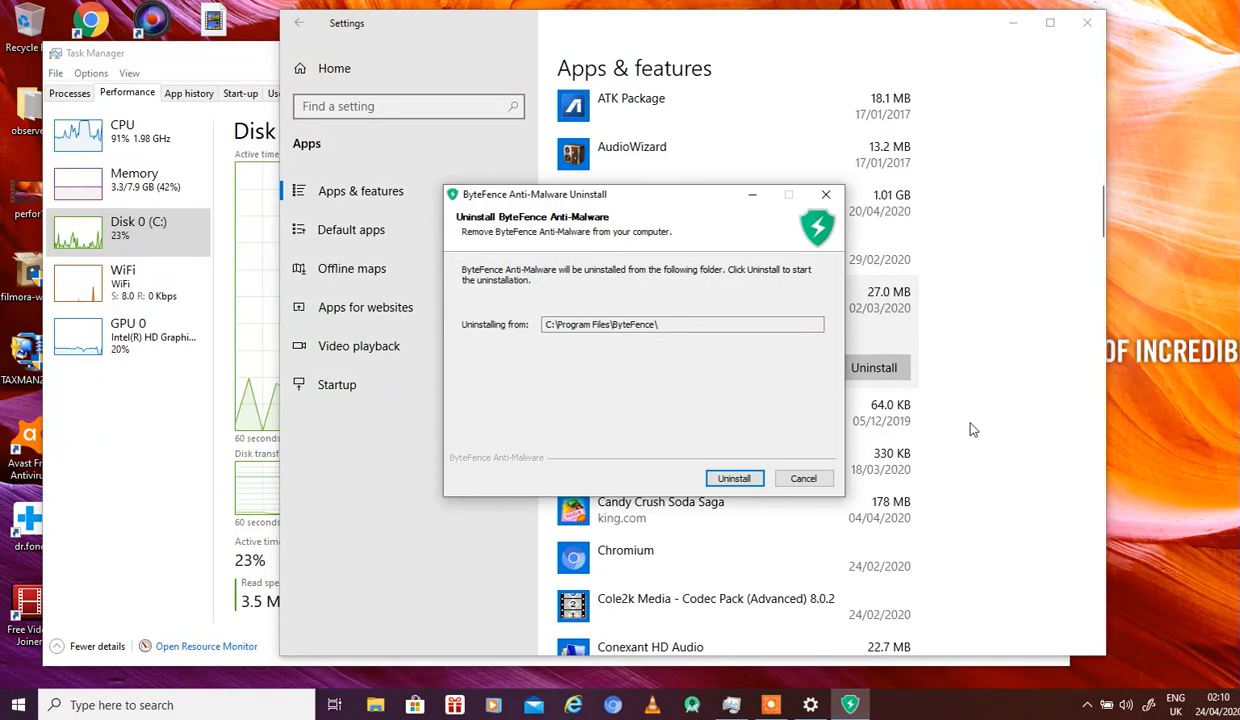
pyautogui.click(737, 478)
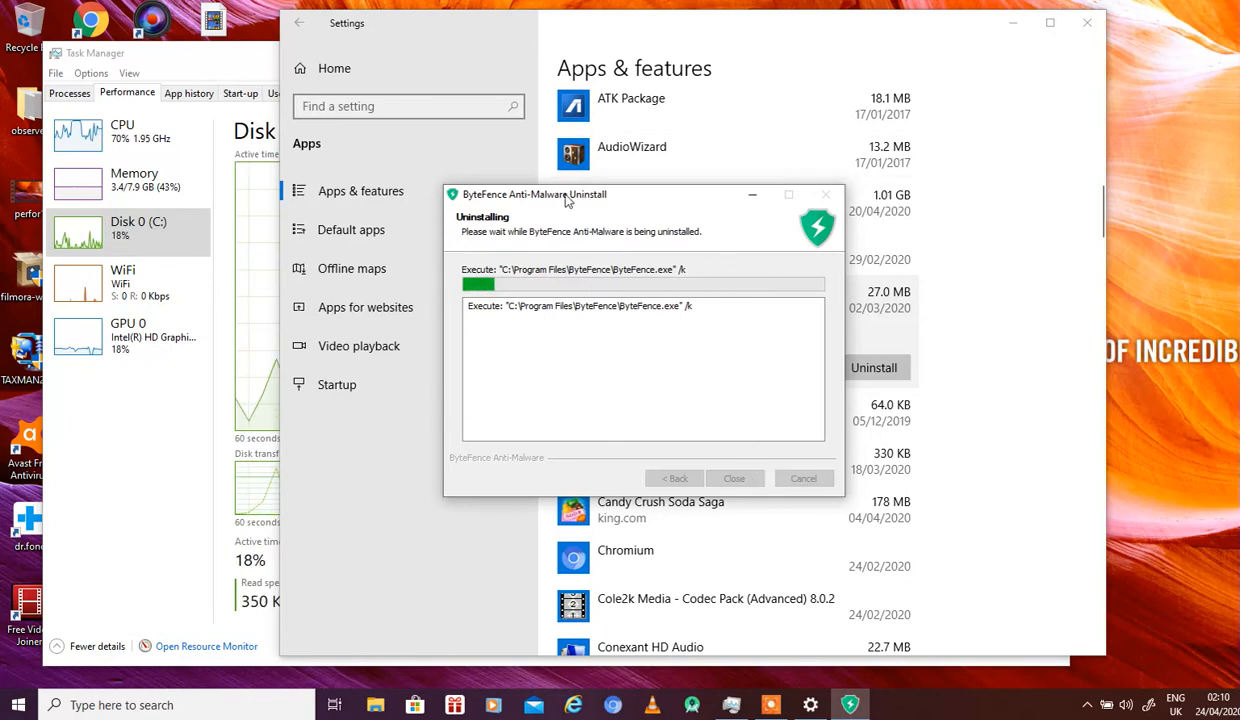
pyautogui.moveTo(565, 196); pyautogui.dragTo(334, 106)
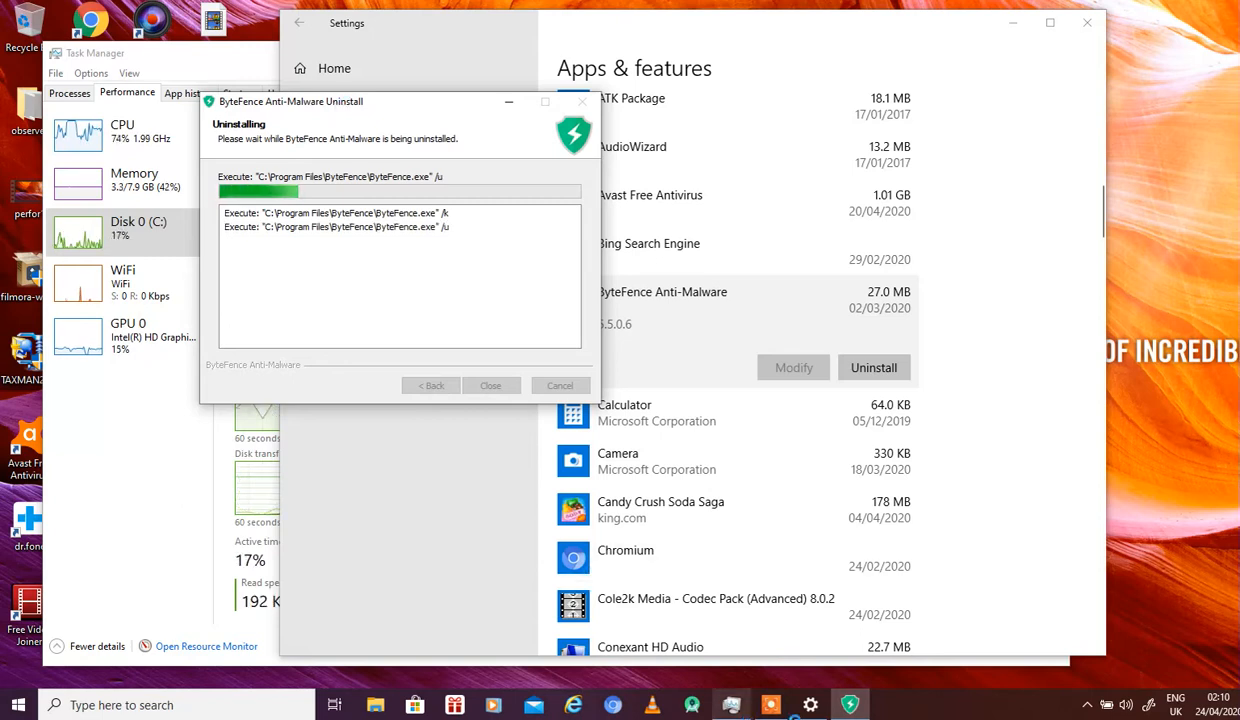
pyautogui.click(771, 705)
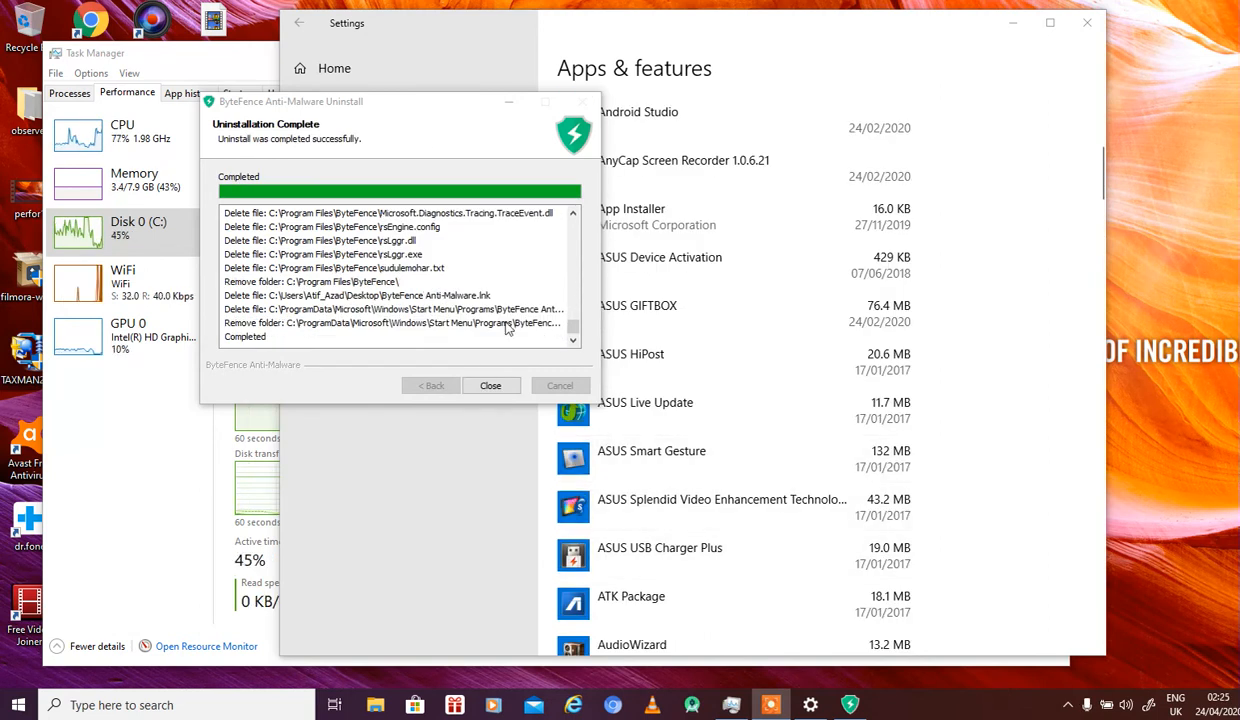
pyautogui.click(501, 392)
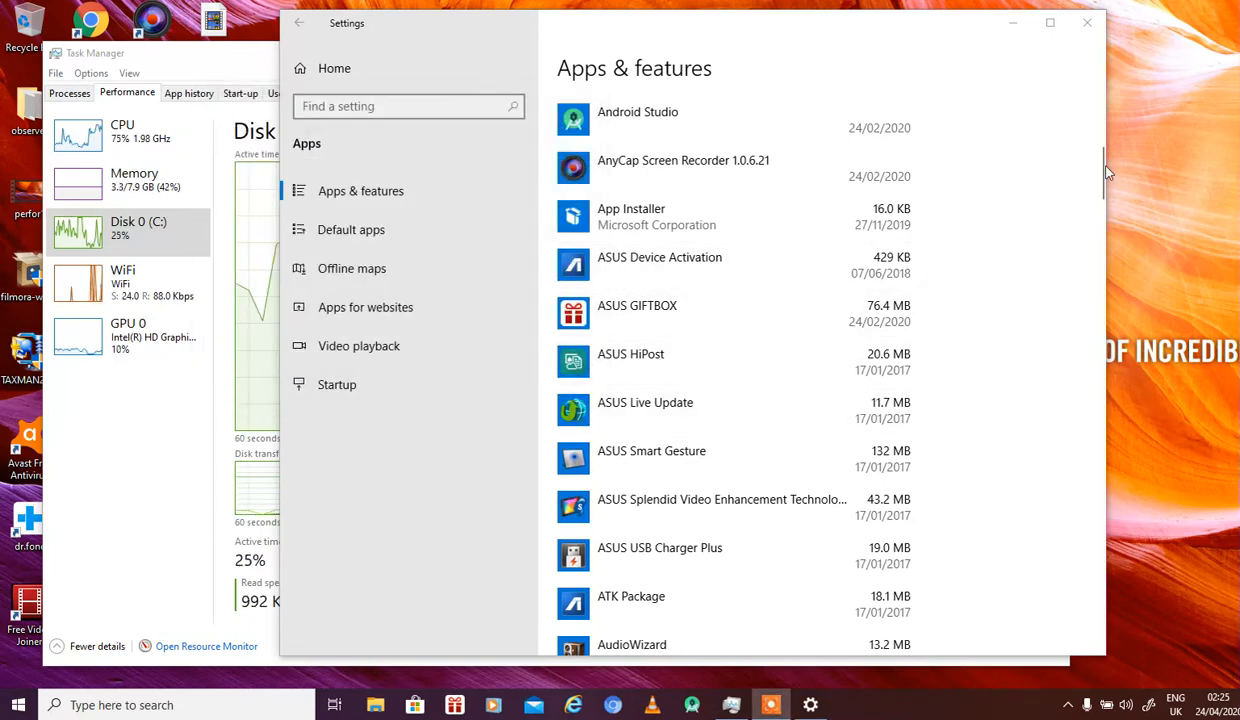
# - Search the installed apps list for "ch" and try to uninstall Chromium
pyautogui.moveTo(1102, 172); pyautogui.dragTo(1095, 288)
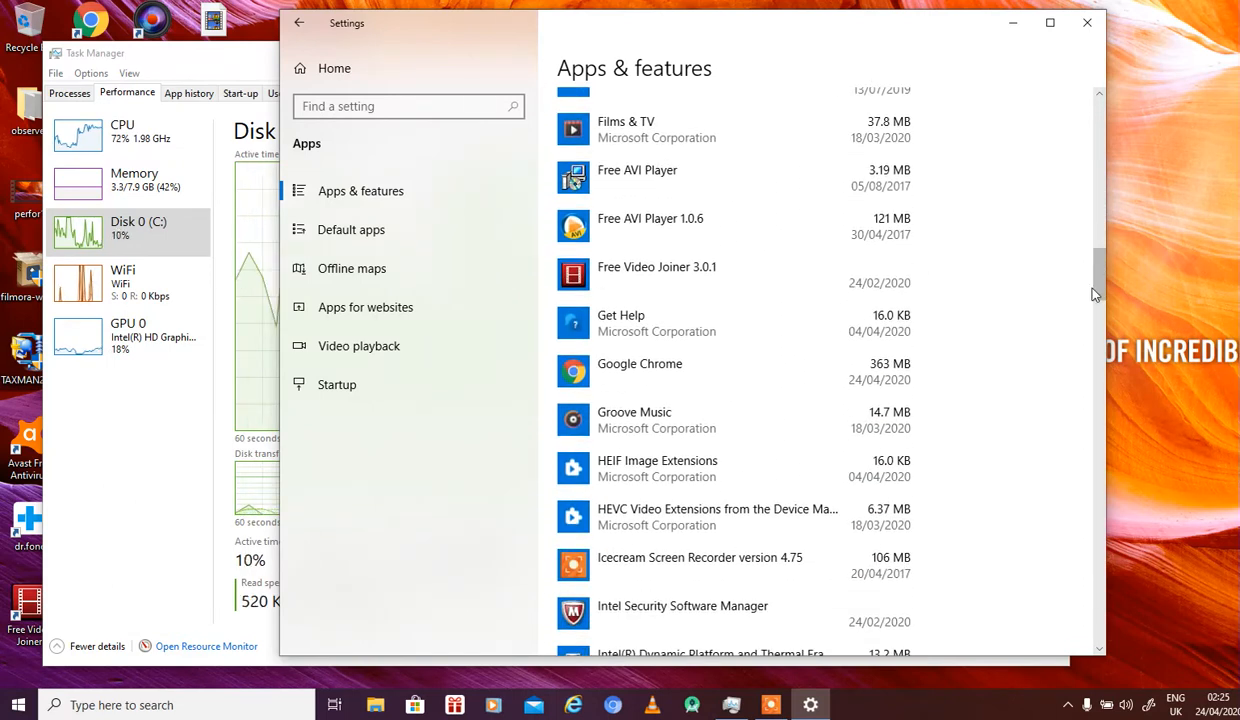
pyautogui.moveTo(1104, 276); pyautogui.dragTo(1099, 118)
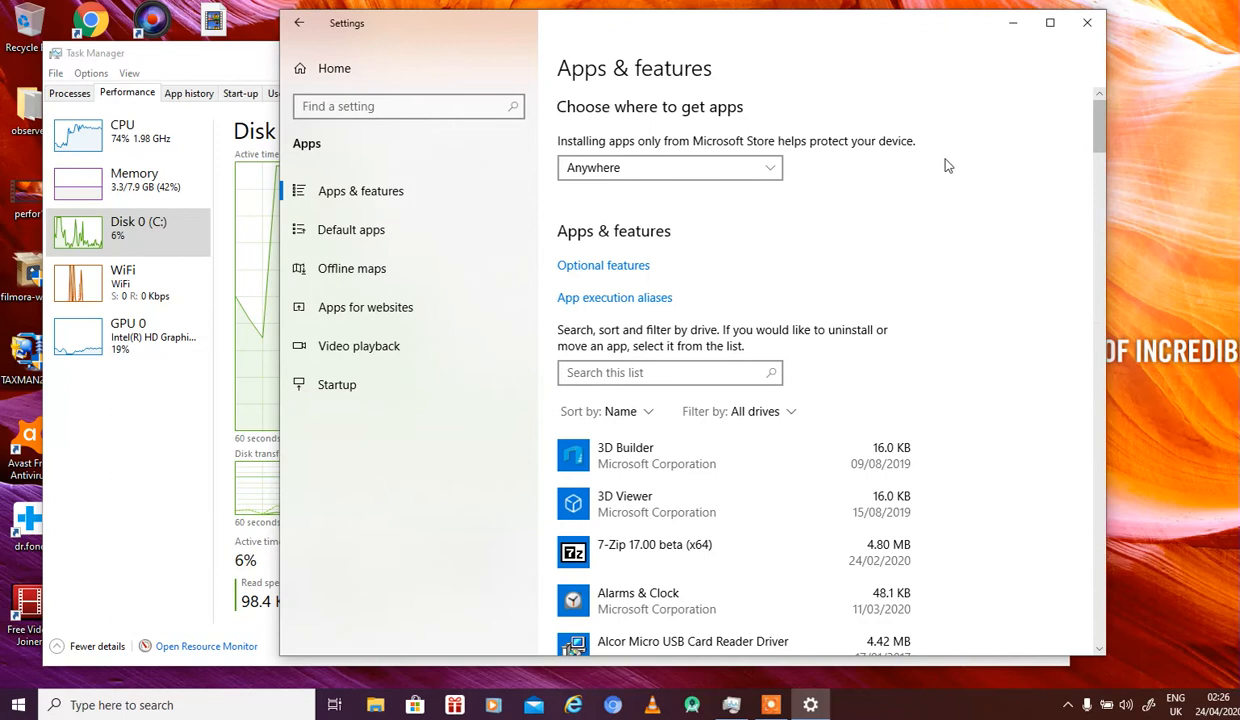
pyautogui.click(628, 372)
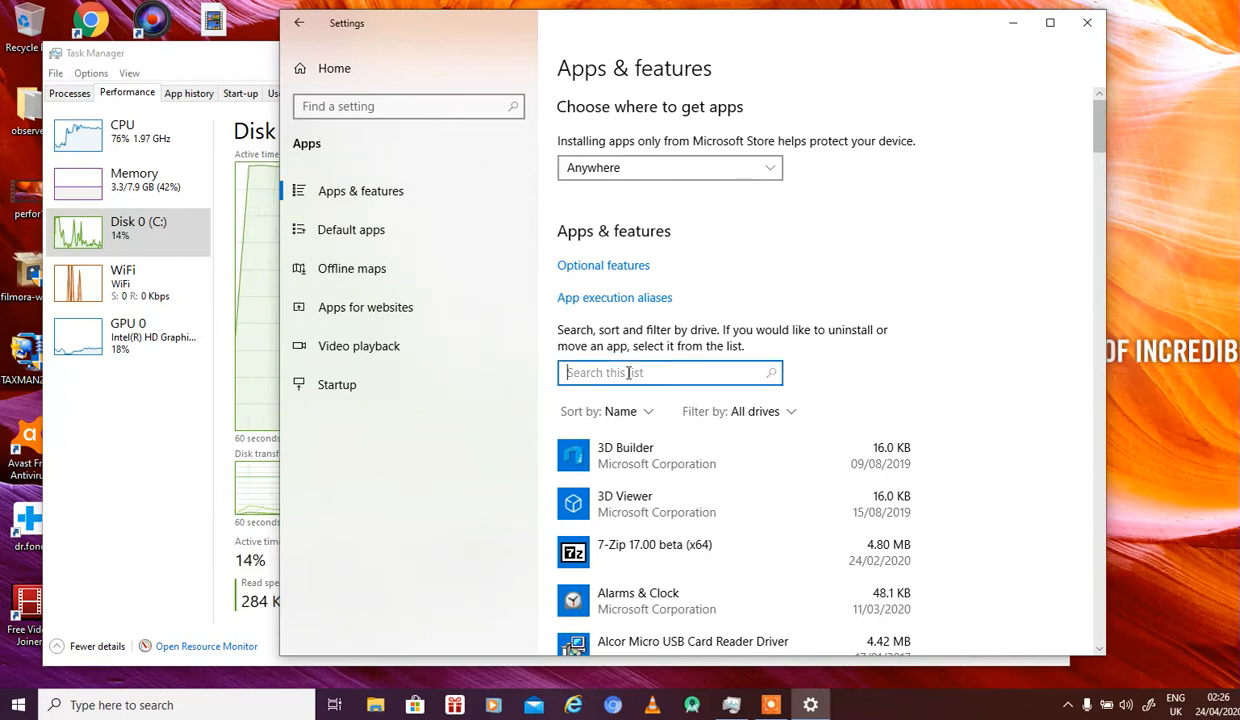
pyautogui.write('ch')
pyautogui.click(651, 604)
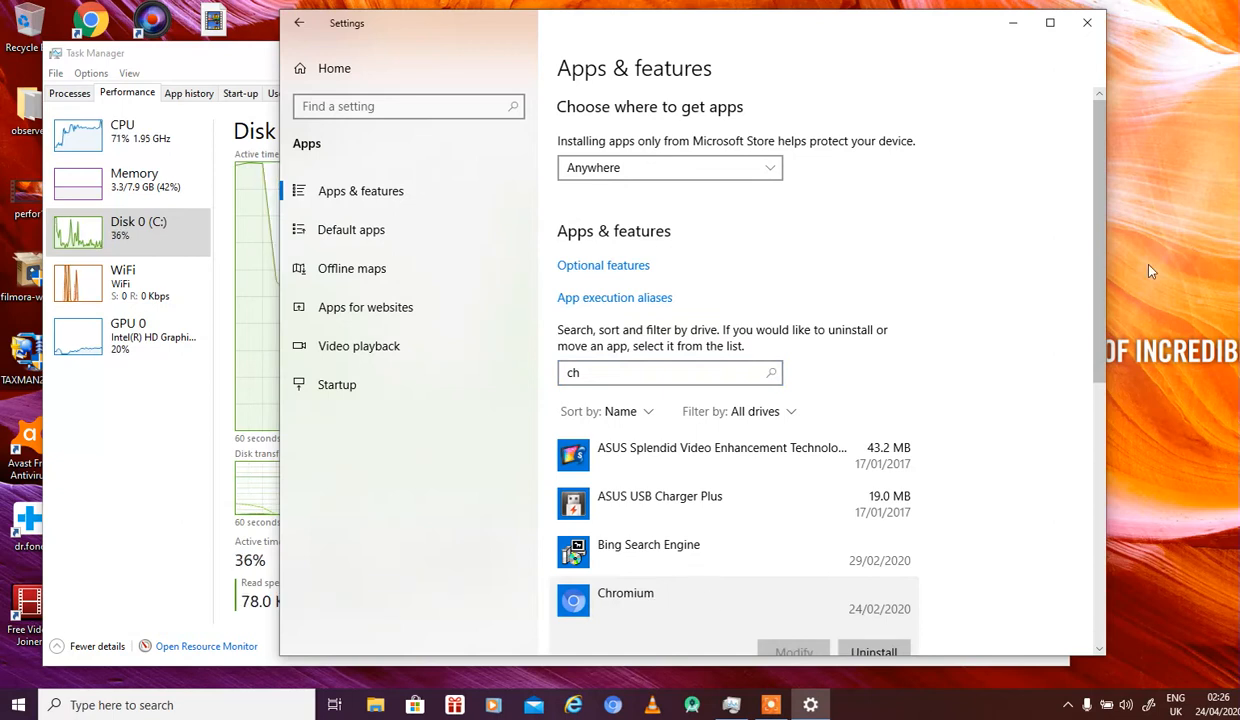
pyautogui.scroll(-3, 1064, 263)
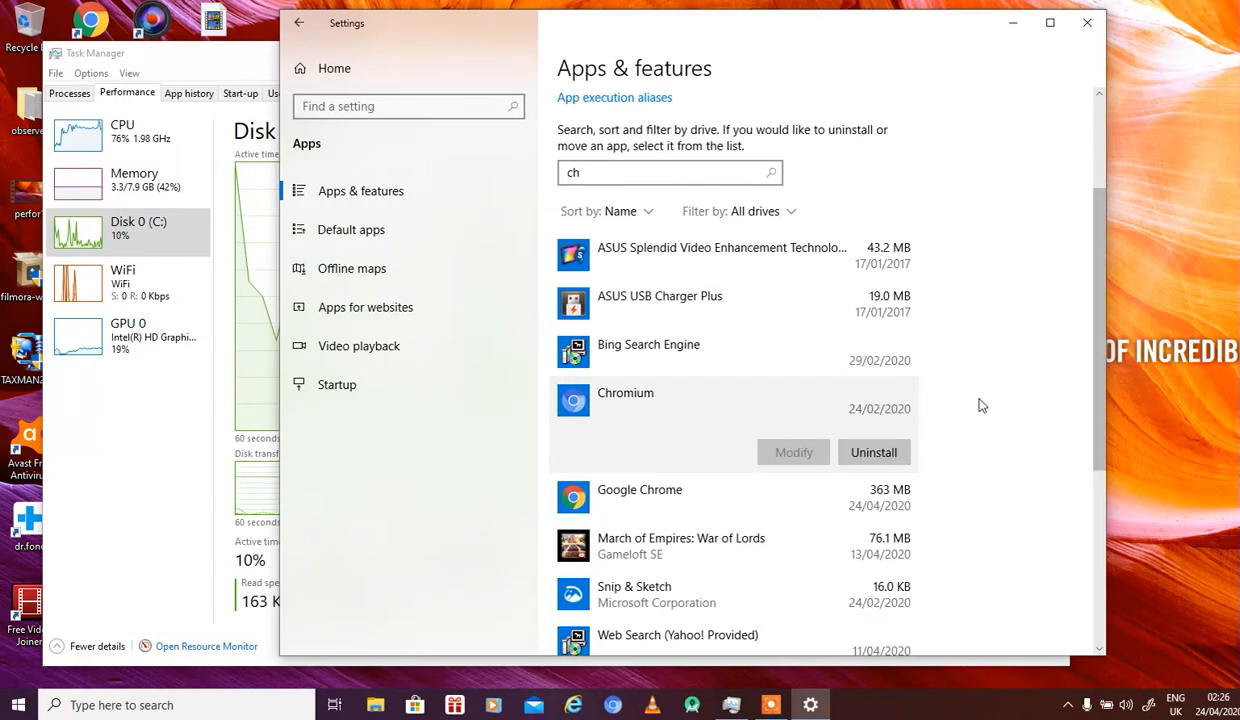
pyautogui.click(876, 453)
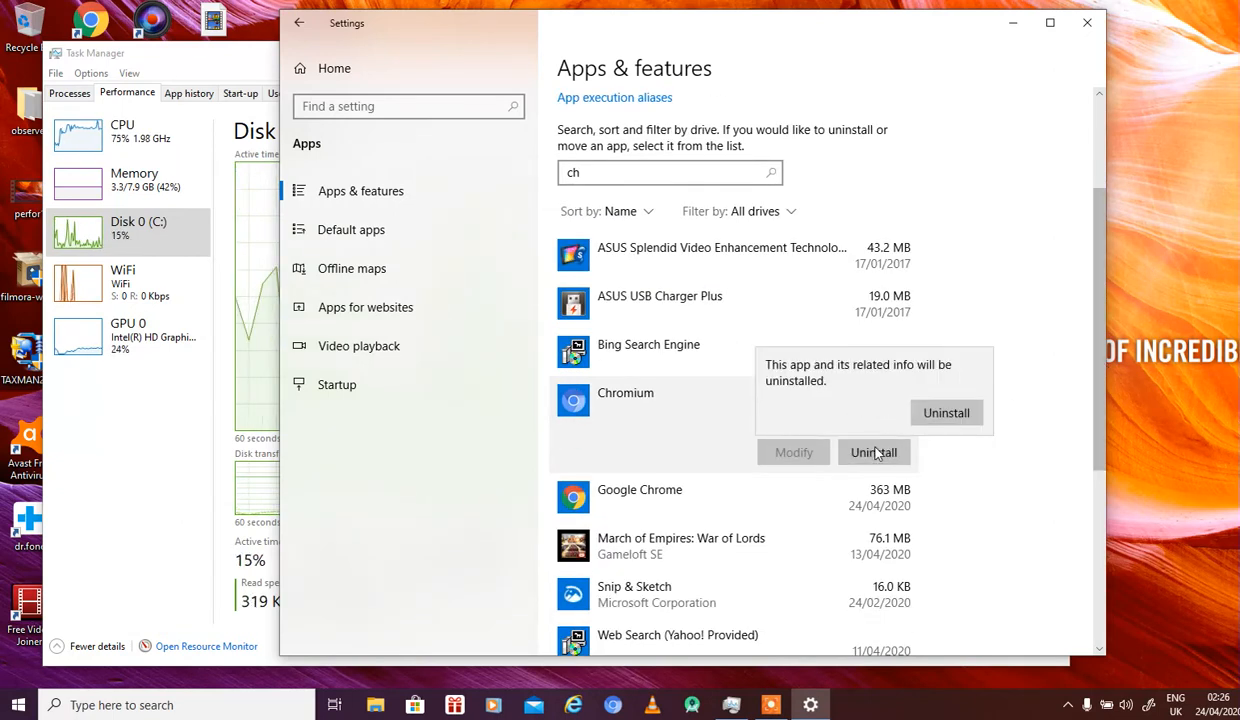
pyautogui.click(948, 414)
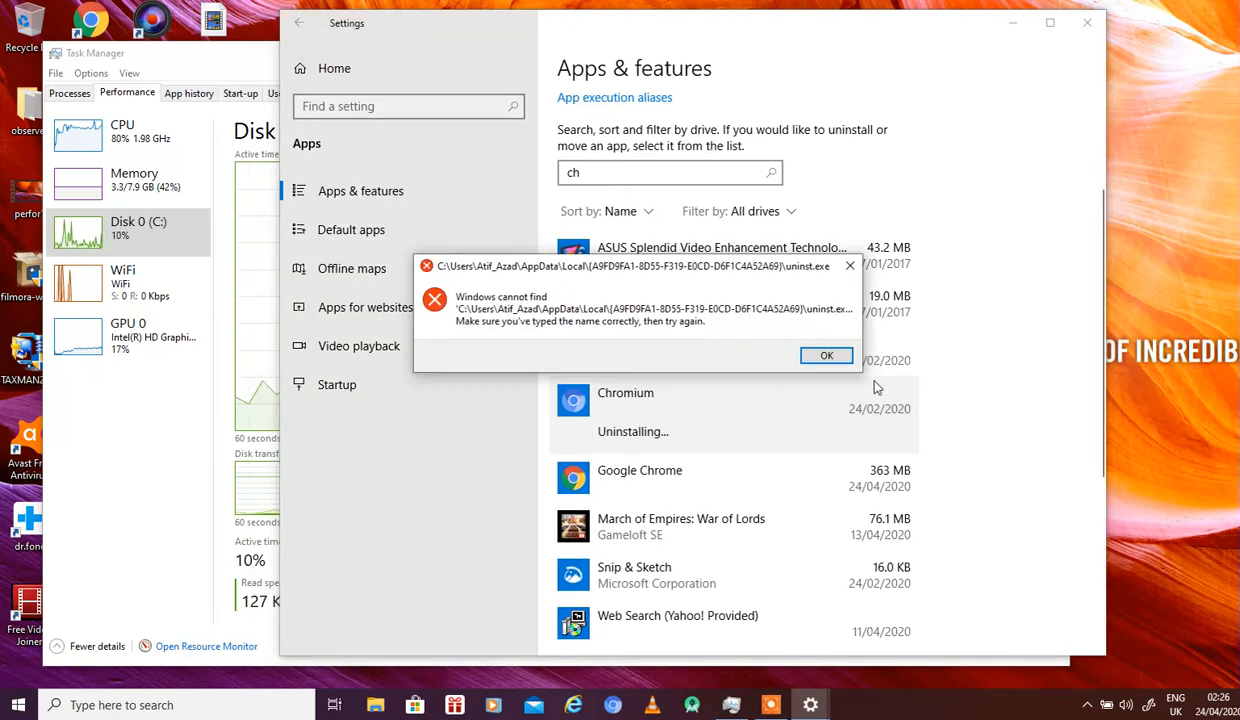
pyautogui.click(829, 357)
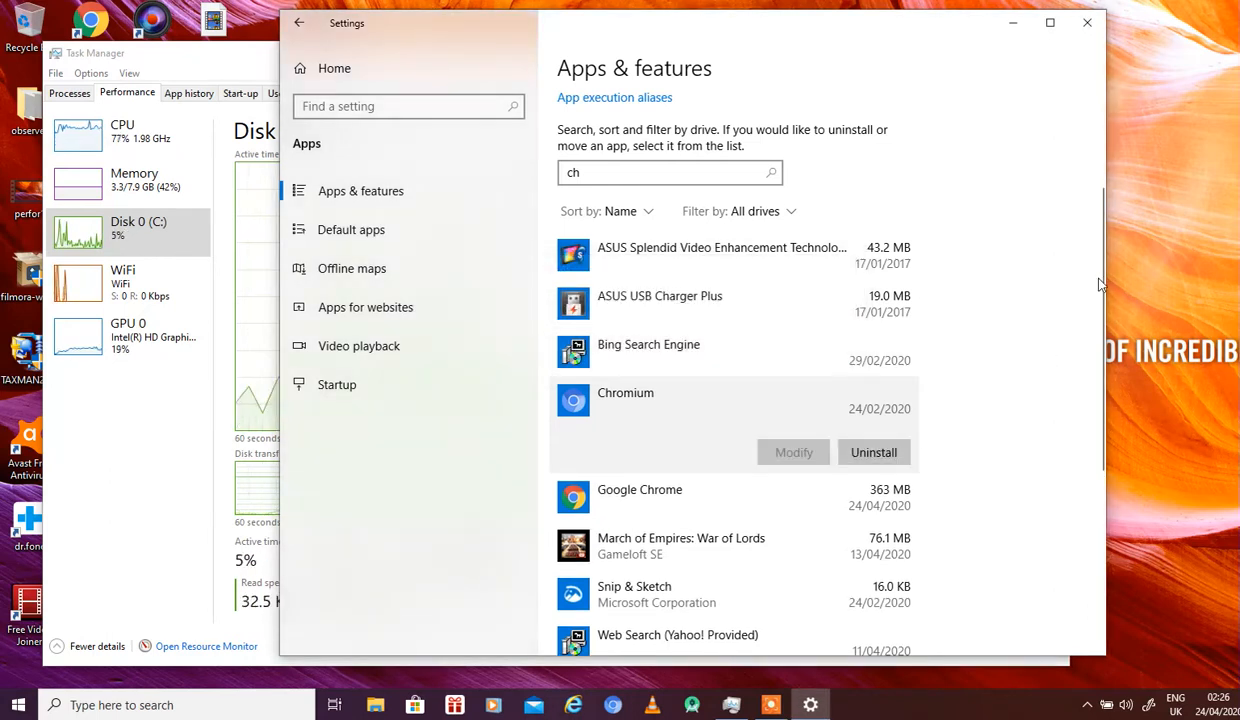
# - Clear the "ch" search to bring back the full installed apps list
pyautogui.scroll(-2, 1098, 290)
pyautogui.moveTo(1094, 313); pyautogui.dragTo(1086, 177)
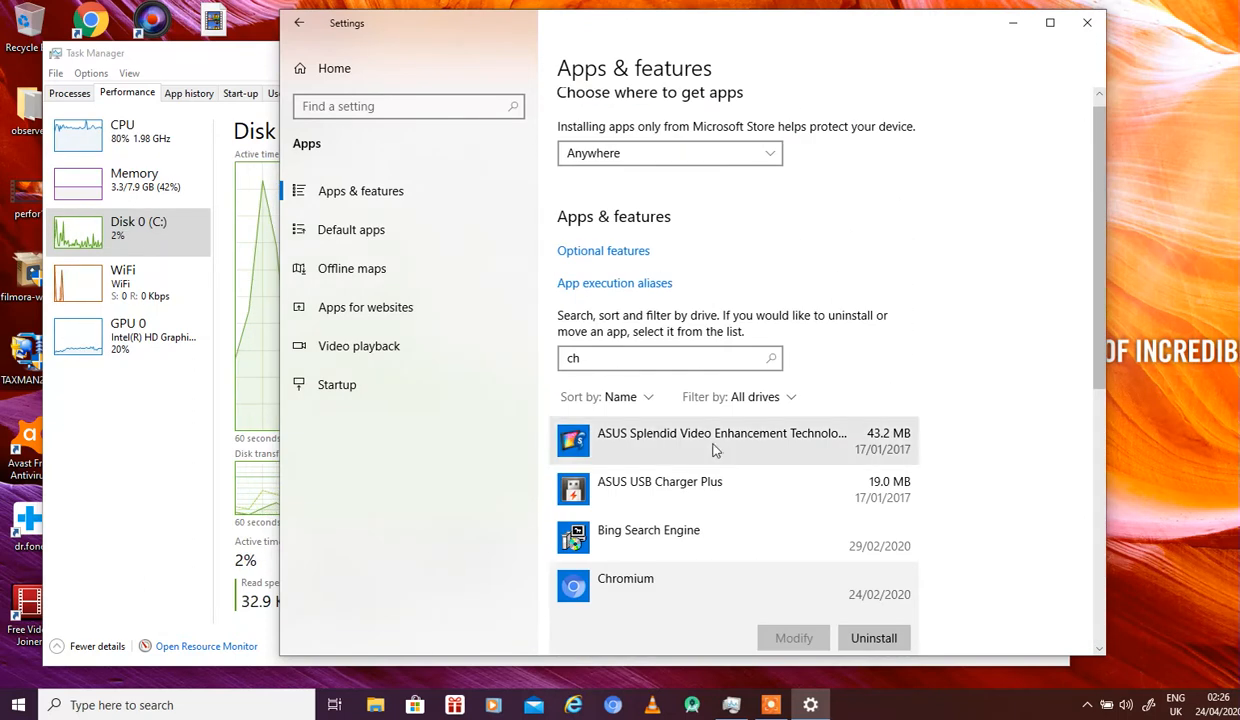
pyautogui.press('BackSpace')
pyautogui.press('BackSpace')
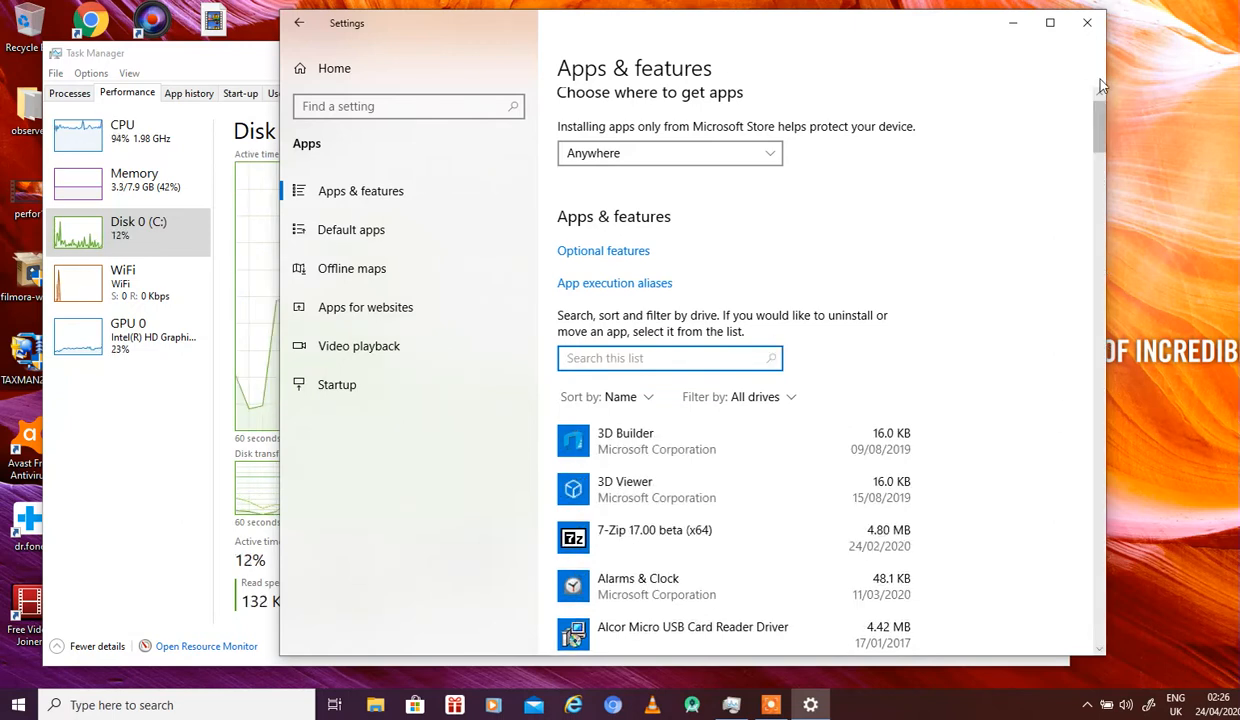
# - Uninstall the XING app found near the end of the installed apps list
pyautogui.moveTo(1100, 133); pyautogui.dragTo(1100, 598)
pyautogui.click(794, 277)
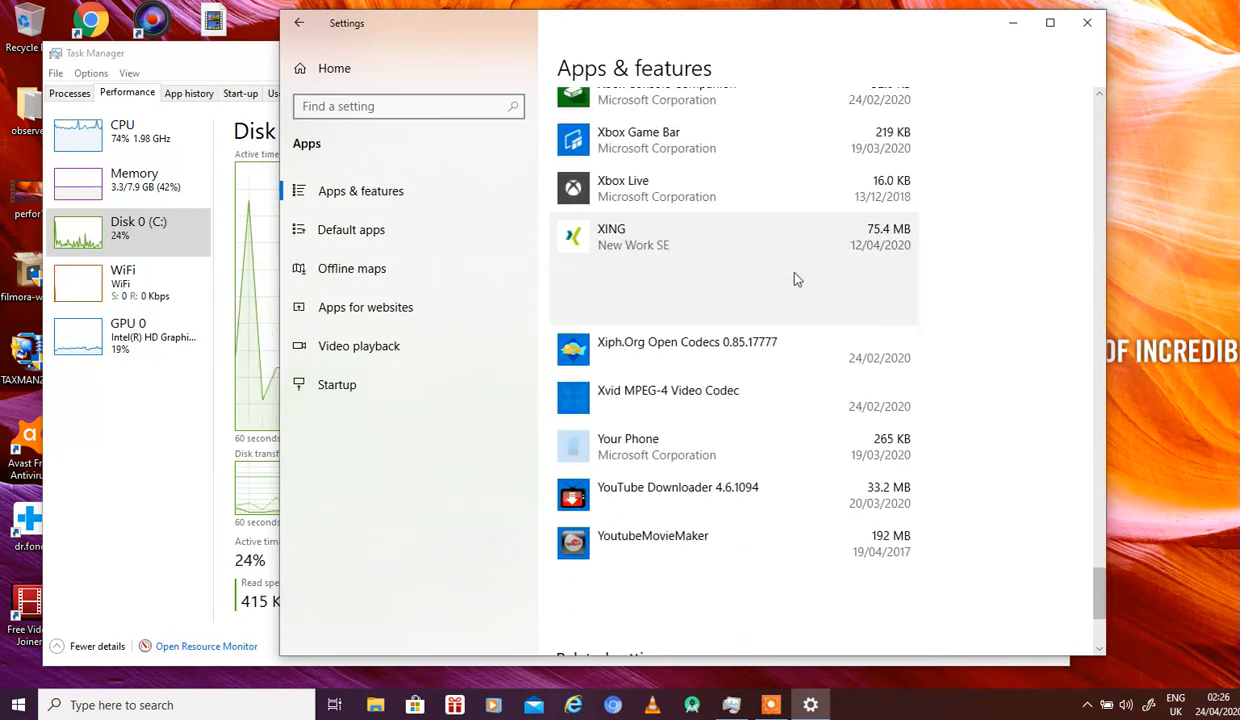
pyautogui.click(872, 307)
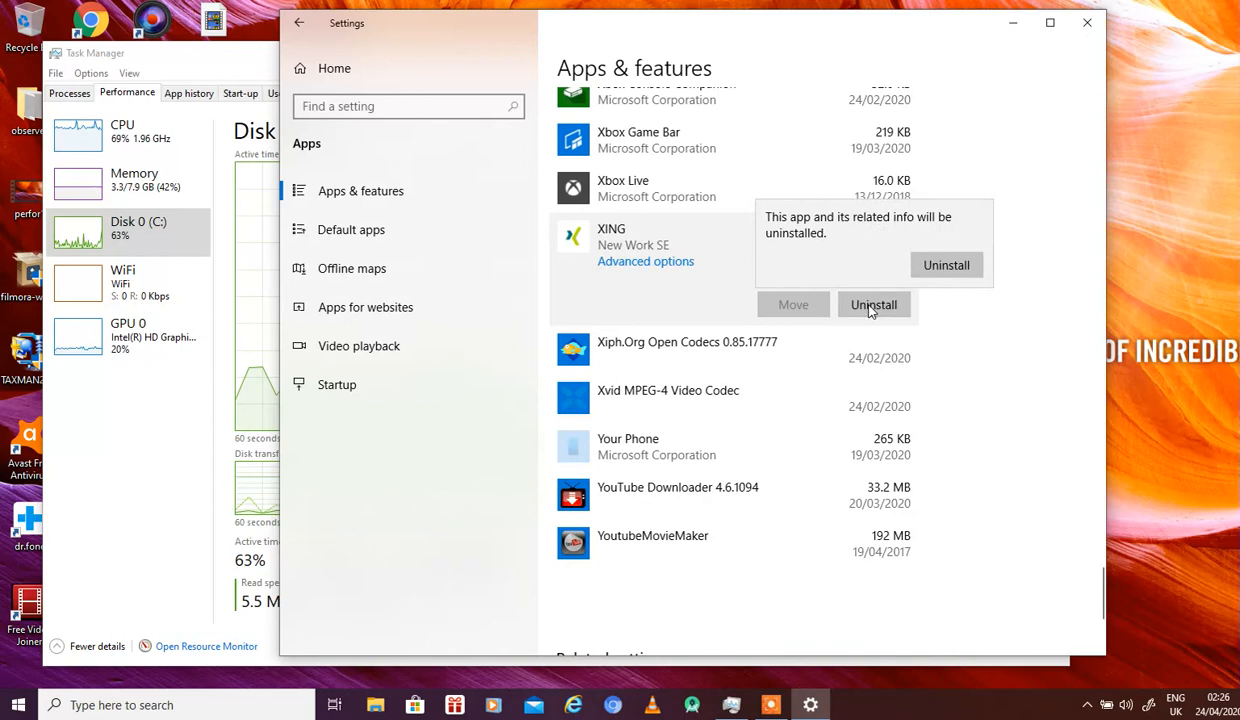
pyautogui.click(916, 270)
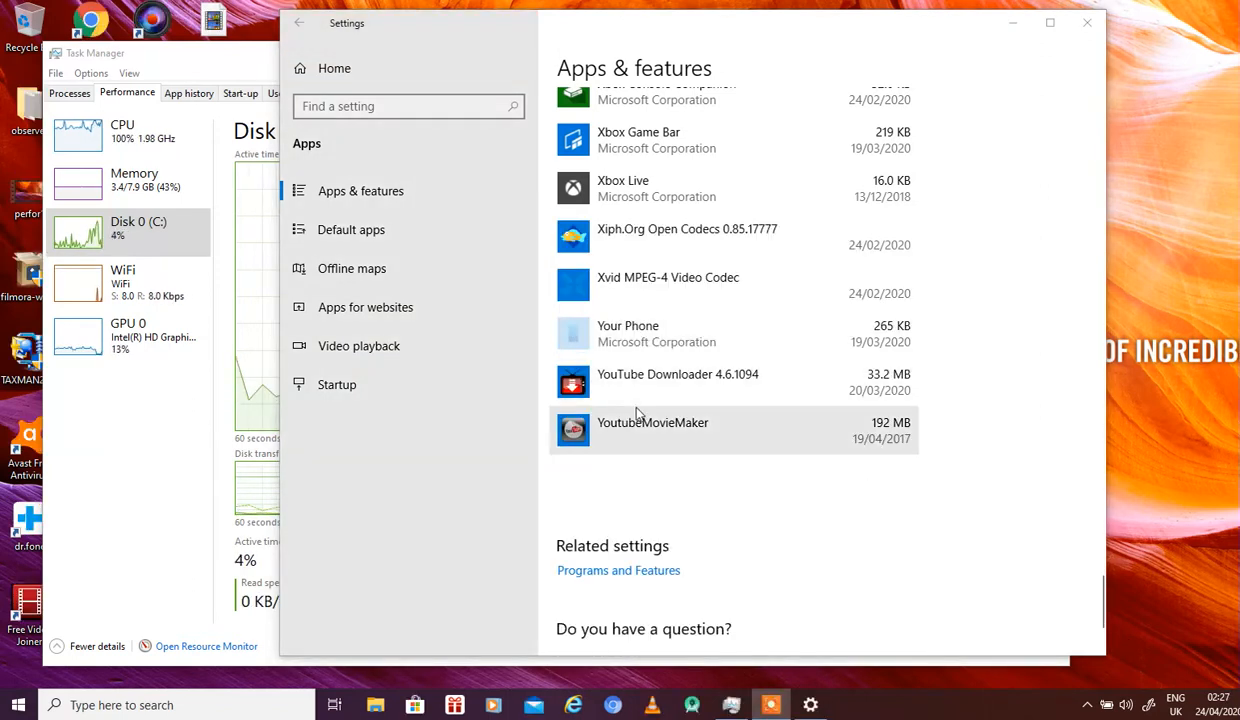
# - Uninstall YoutubeMovieMaker, the last app in the installed apps list
pyautogui.click(644, 436)
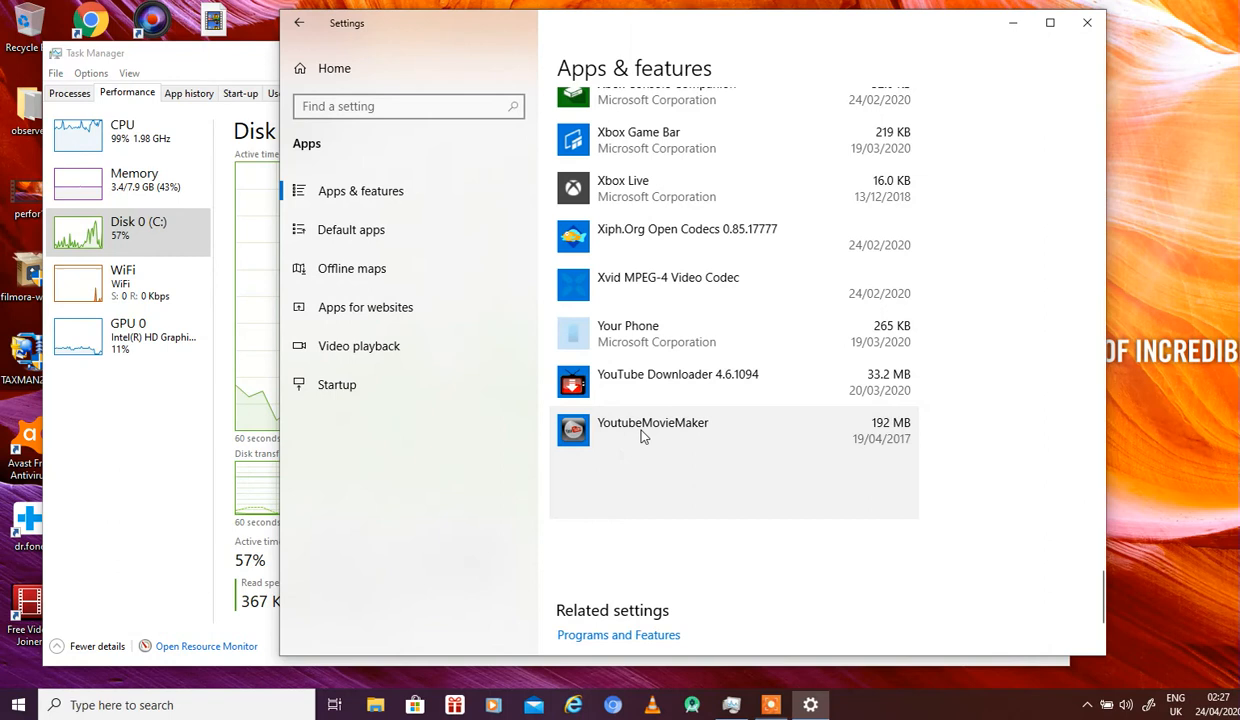
pyautogui.click(878, 500)
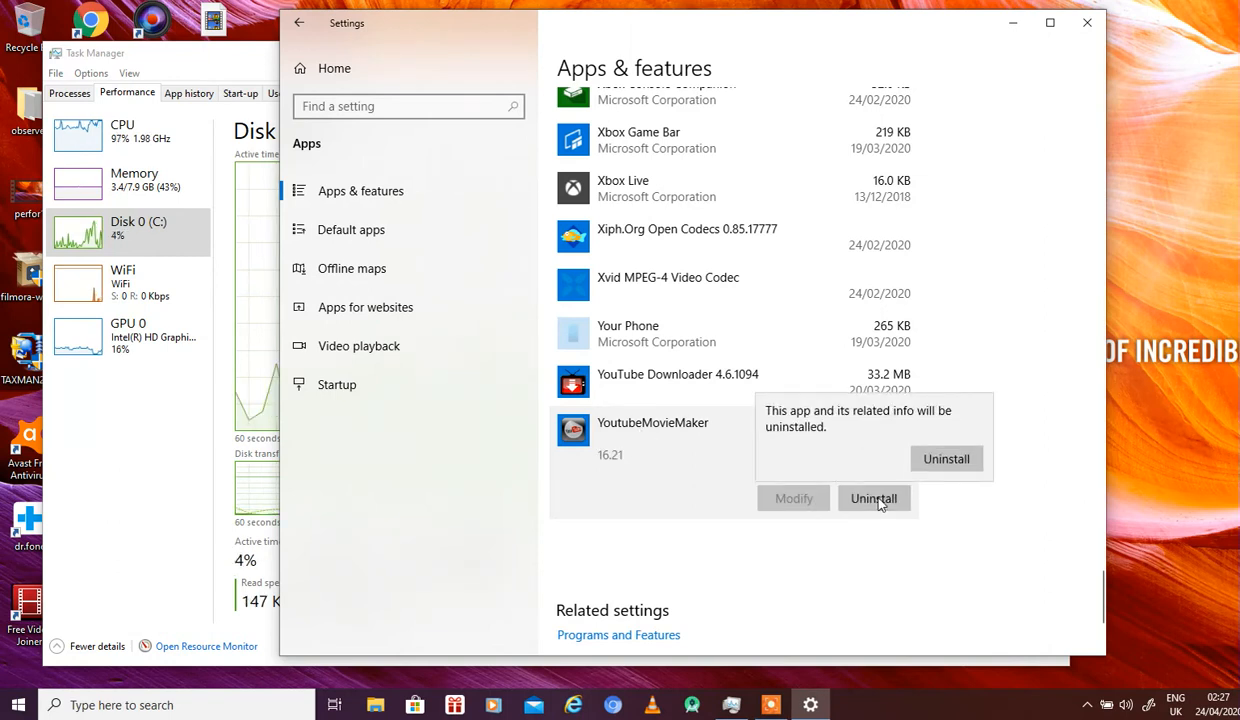
pyautogui.click(945, 460)
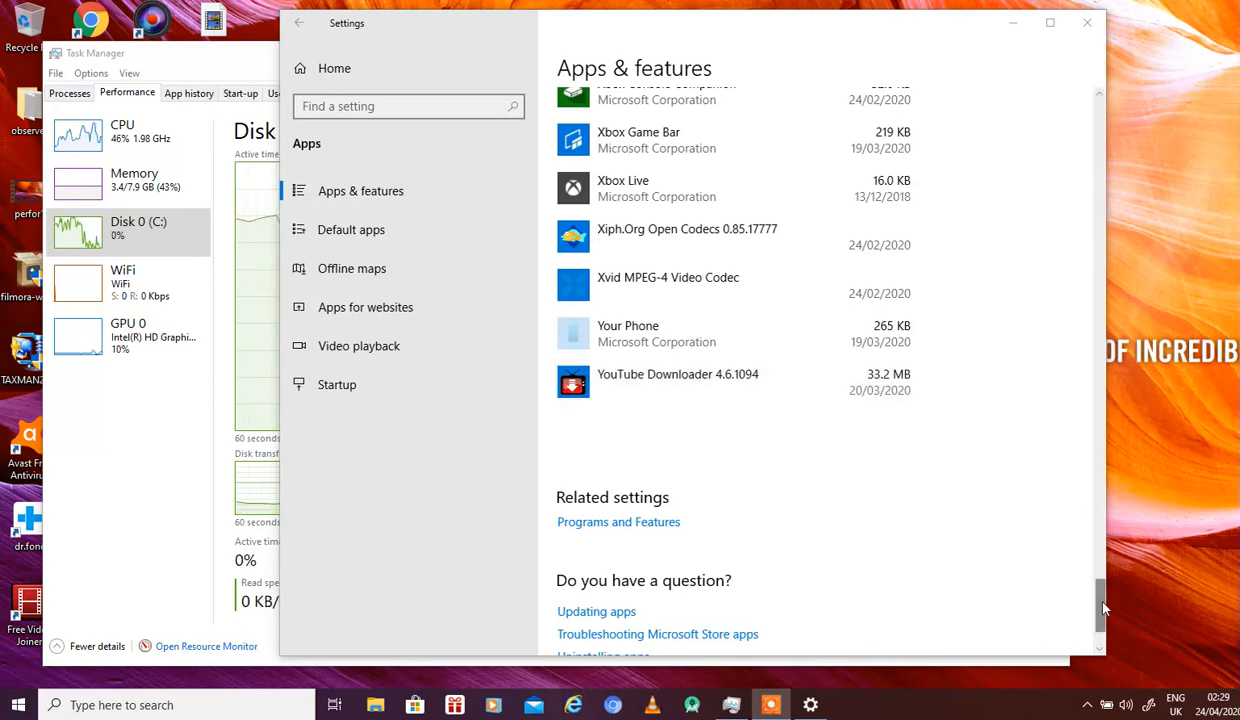
# - Search the installed apps list for "twi" and uninstall Twitter, clearing the search once it is removed
pyautogui.moveTo(1104, 607)
pyautogui.mouseDown()
pyautogui.moveTo(1106, 236)
pyautogui.moveTo(1118, 205)
pyautogui.moveTo(1098, 204)
pyautogui.moveTo(1096, 106)
pyautogui.mouseUp()
pyautogui.click(666, 372)
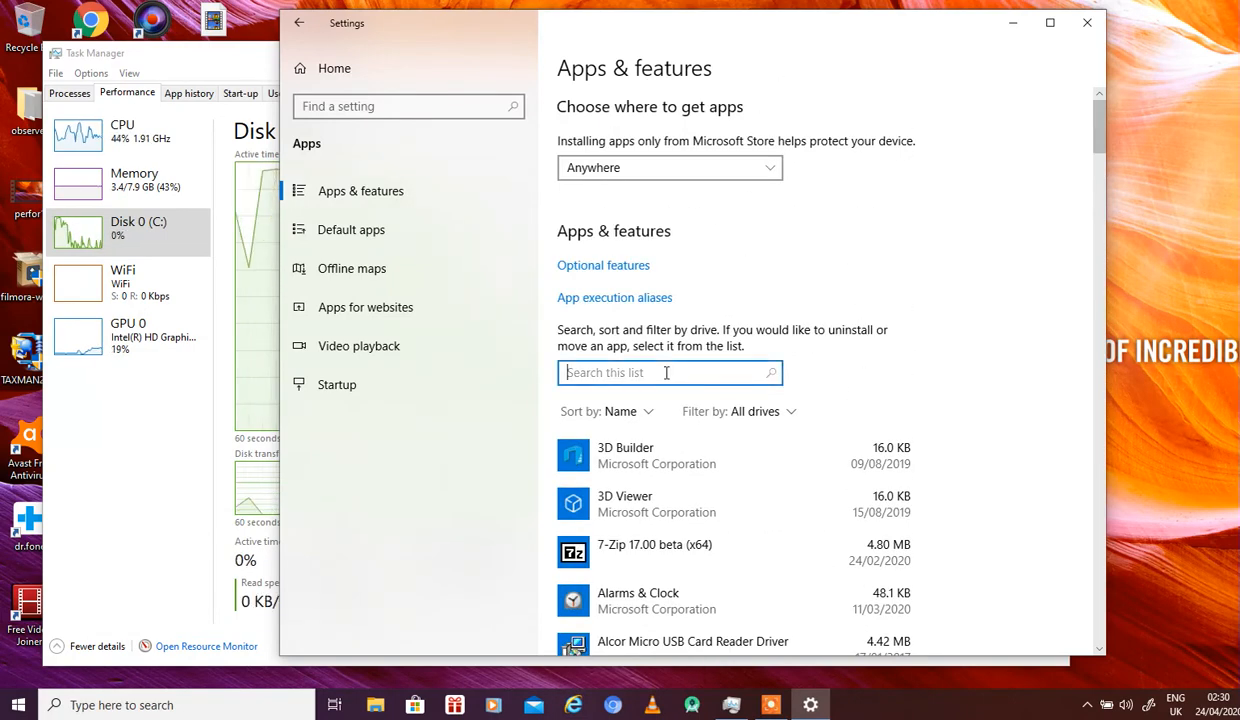
pyautogui.write('tw')
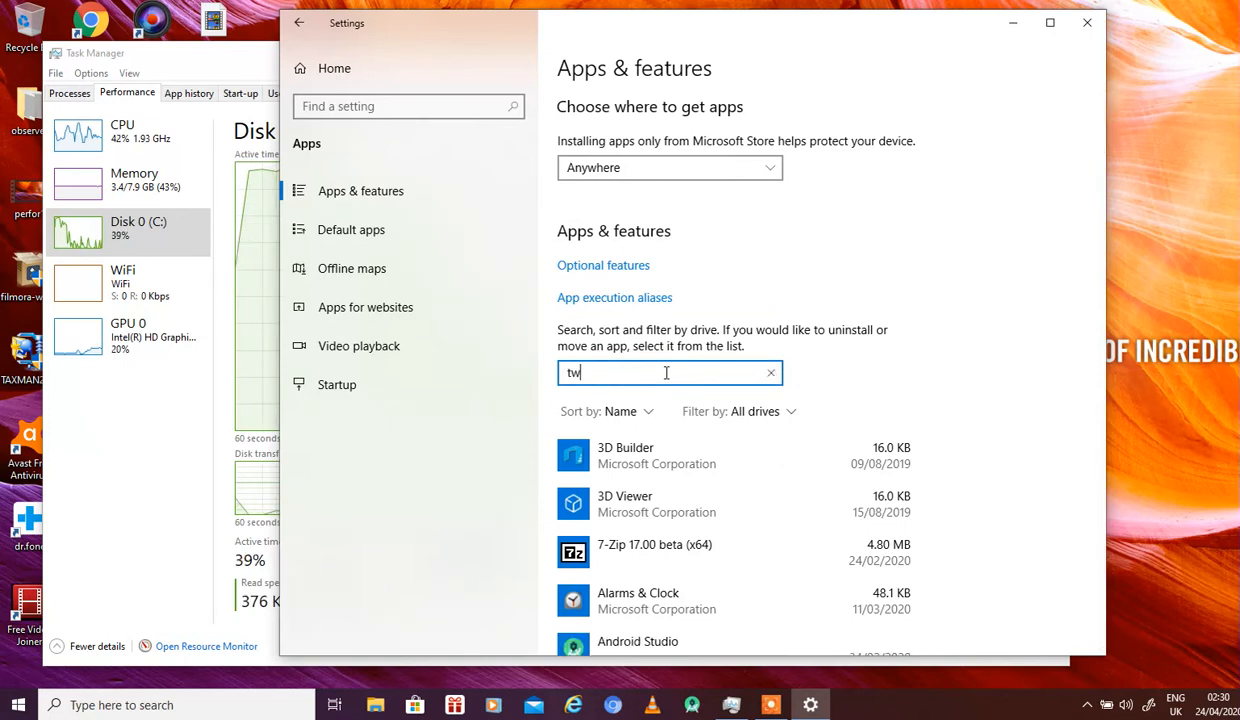
pyautogui.write('i')
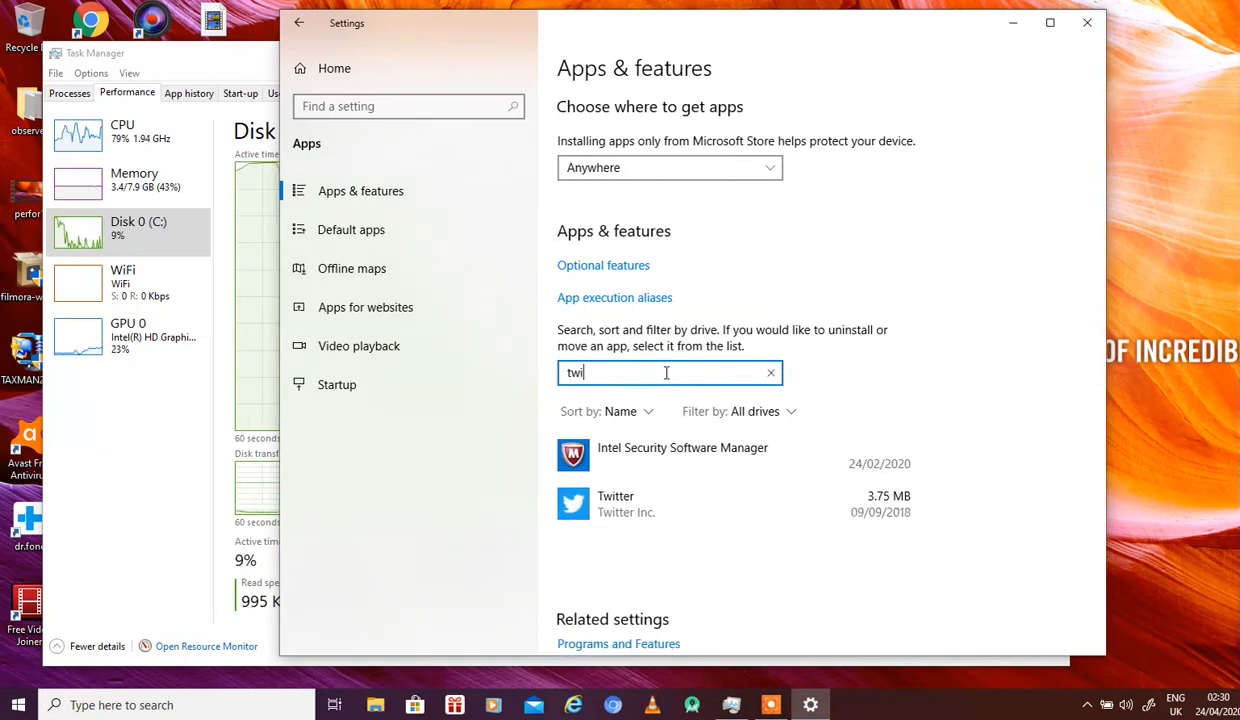
pyautogui.click(656, 472)
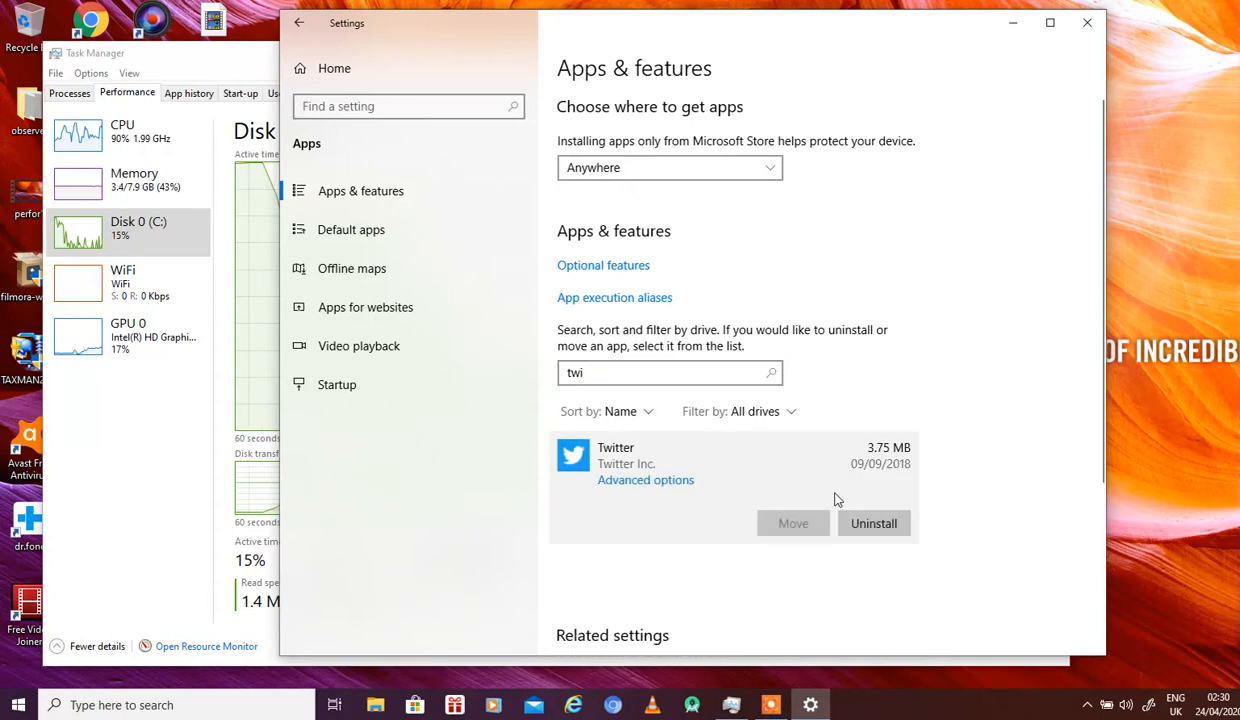
pyautogui.click(866, 523)
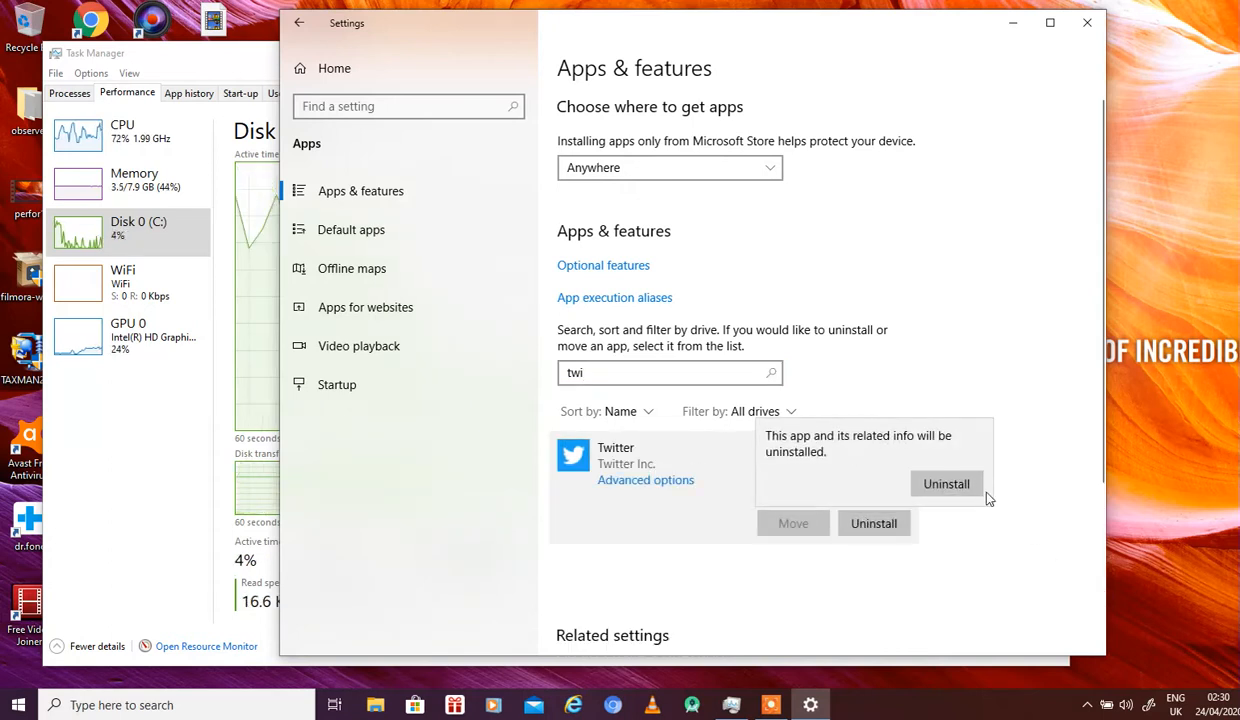
pyautogui.click(946, 484)
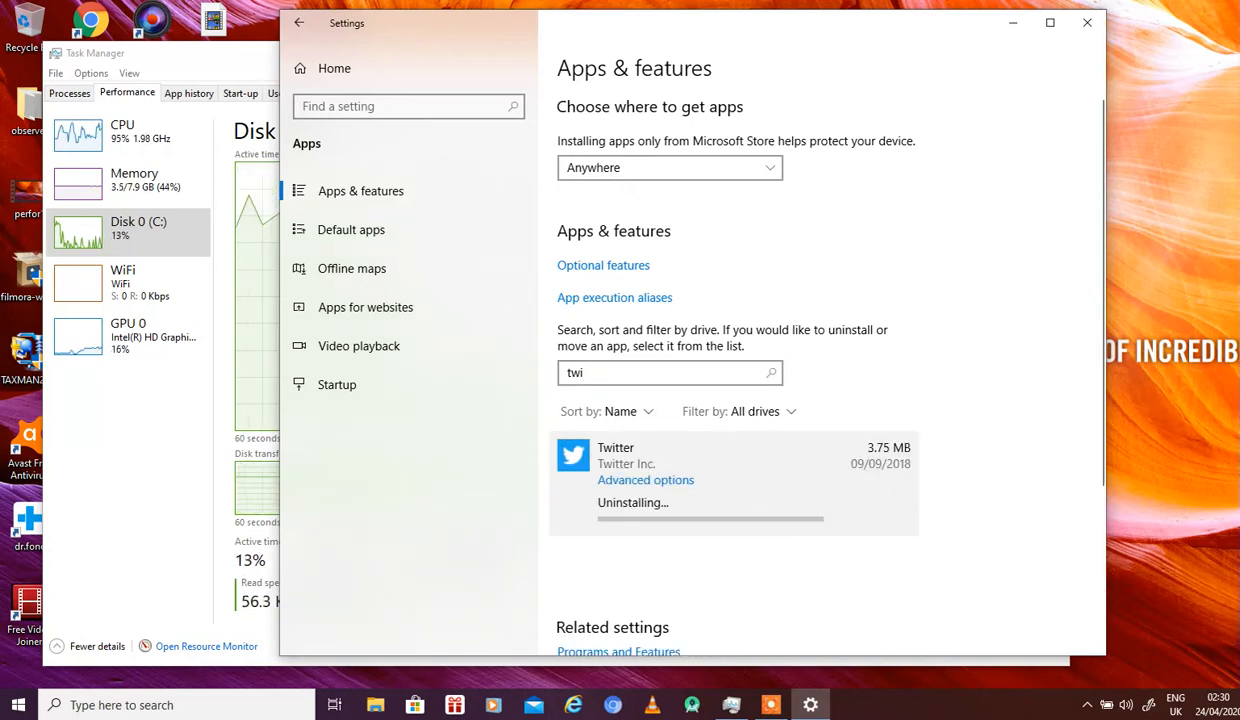
pyautogui.click(665, 372)
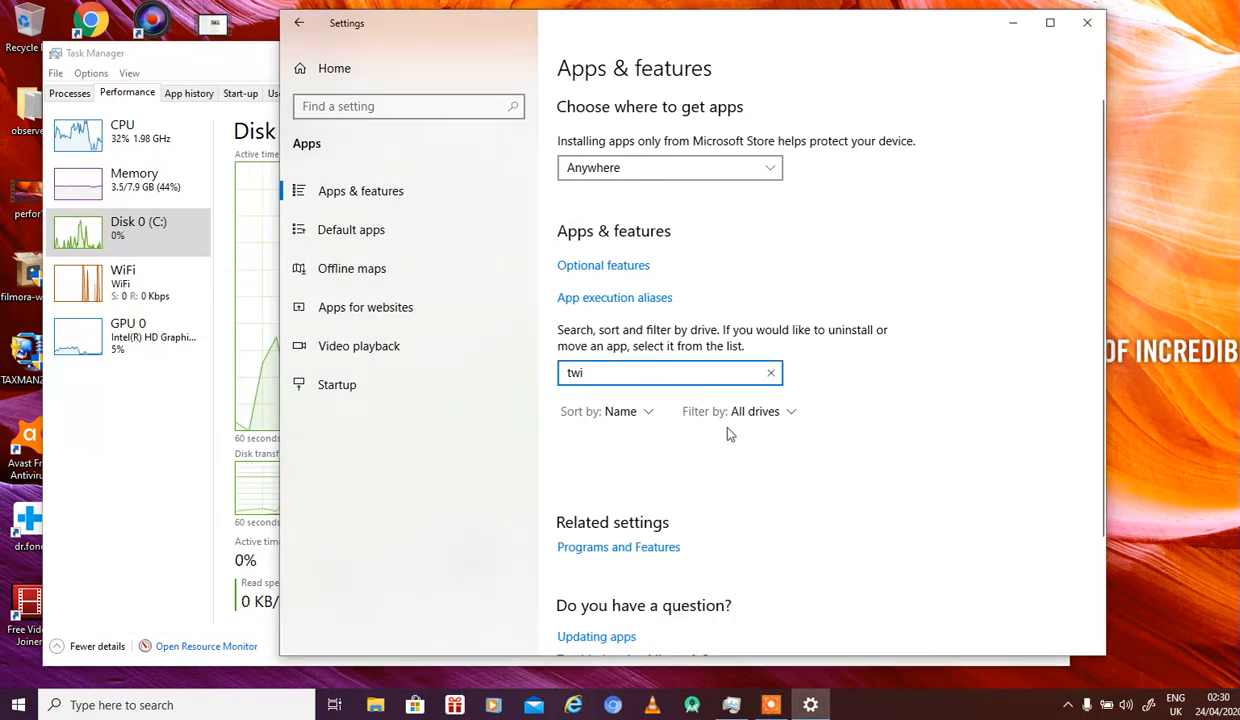
pyautogui.click(771, 374)
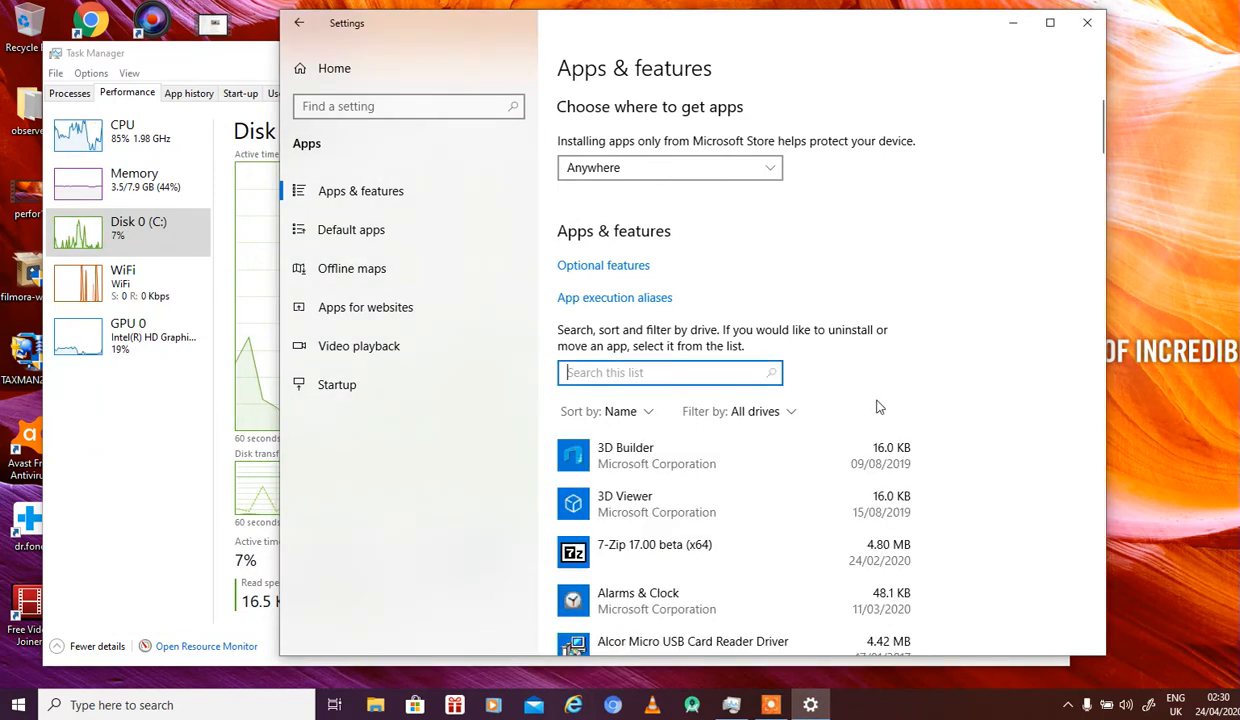
# - Uninstall dr.fone (Version 9.9.7) with all of its components, and dismiss its uninstaller once the removal has finished
pyautogui.moveTo(1097, 140); pyautogui.dragTo(1099, 233)
pyautogui.moveTo(1099, 240); pyautogui.dragTo(1099, 262)
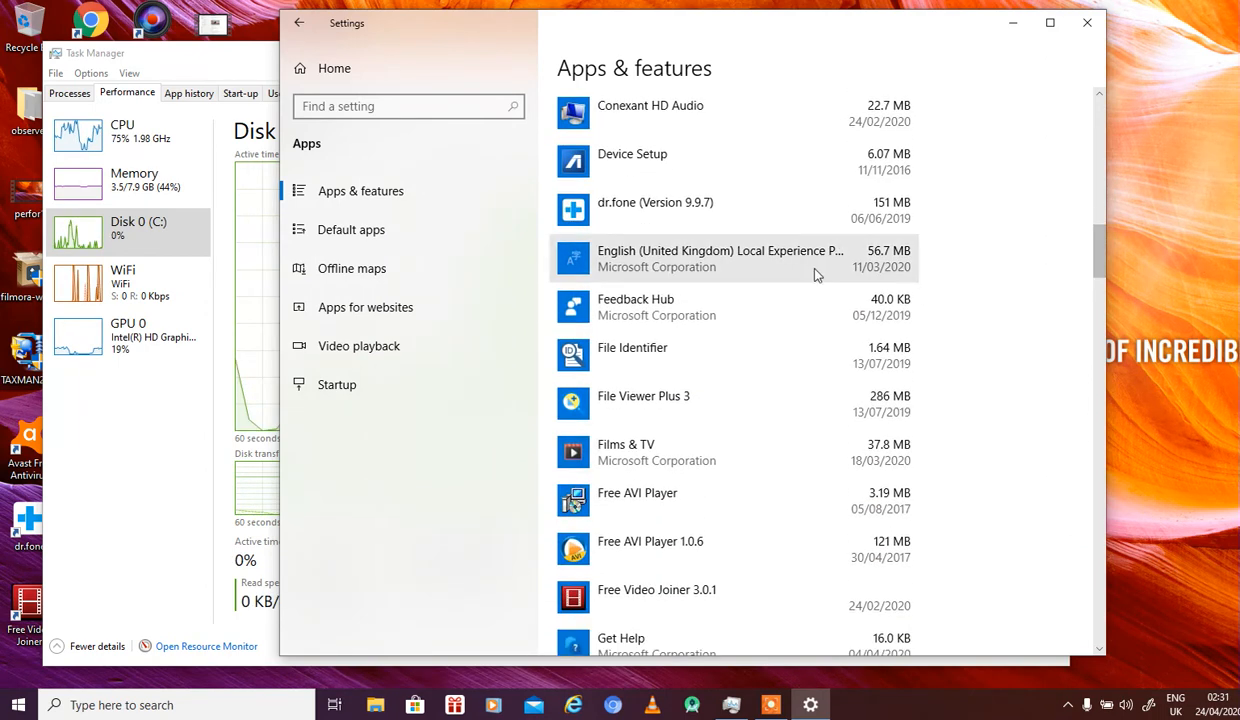
pyautogui.click(793, 233)
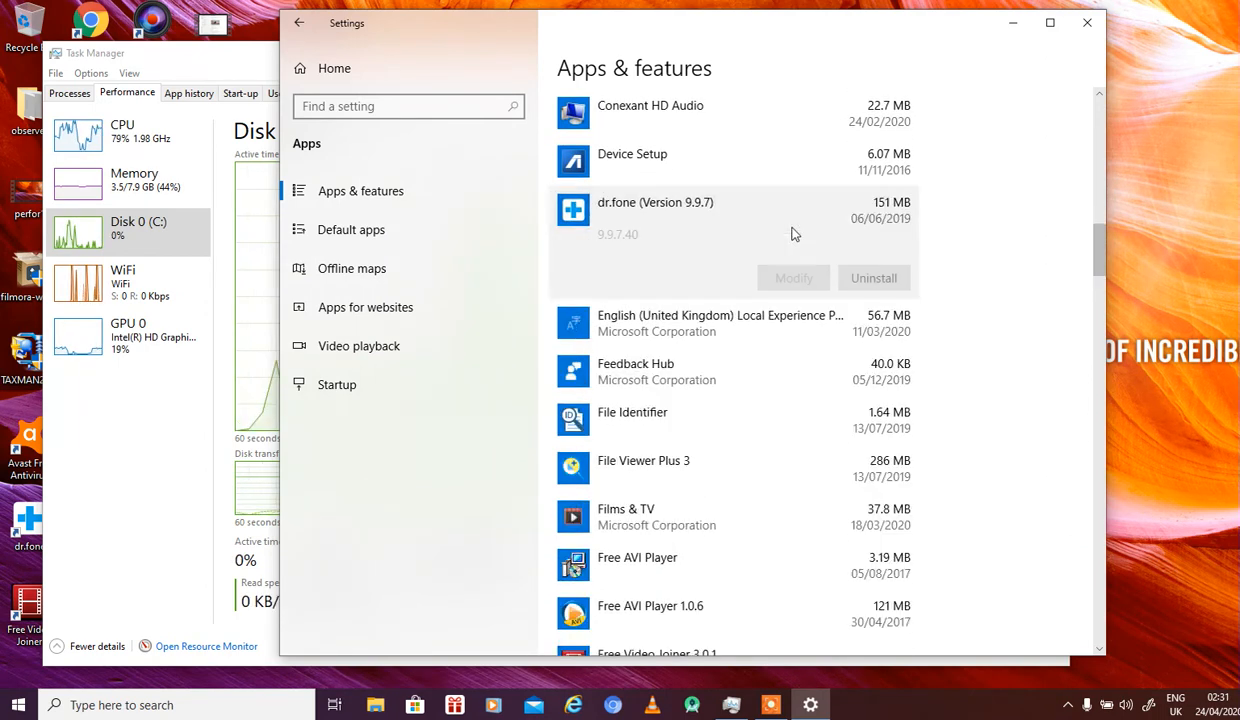
pyautogui.click(860, 282)
pyautogui.click(940, 242)
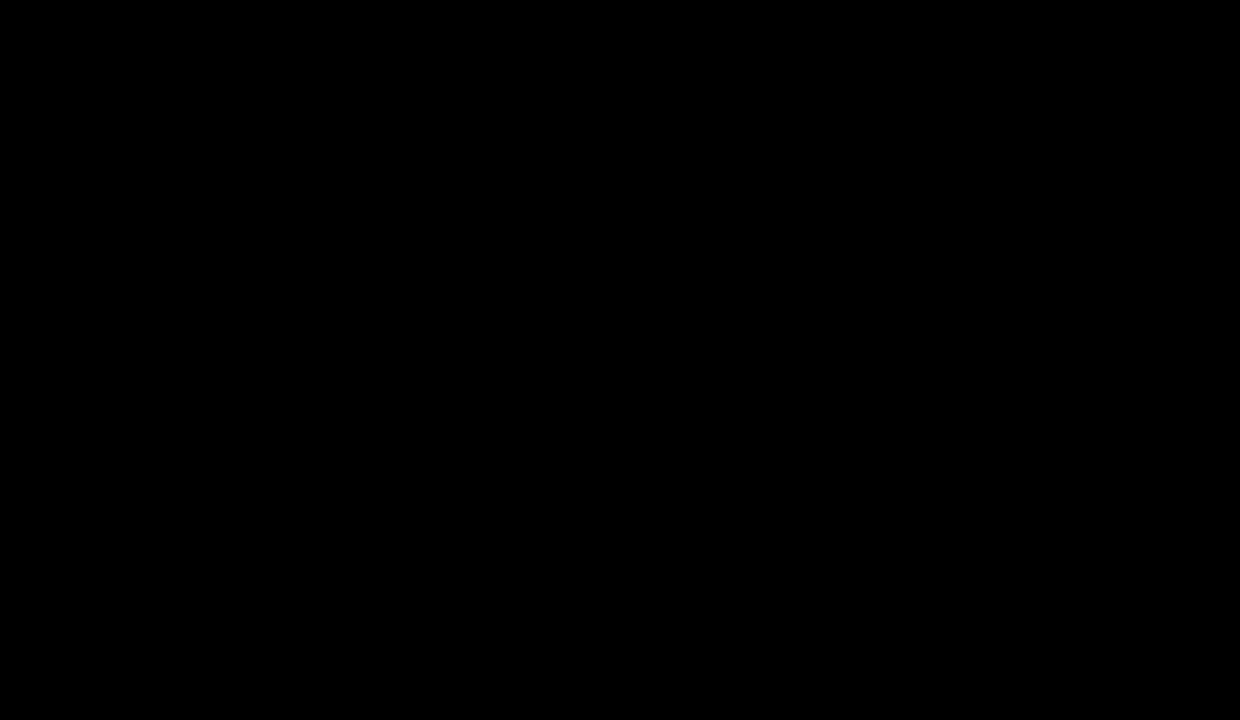
pyautogui.click(574, 470)
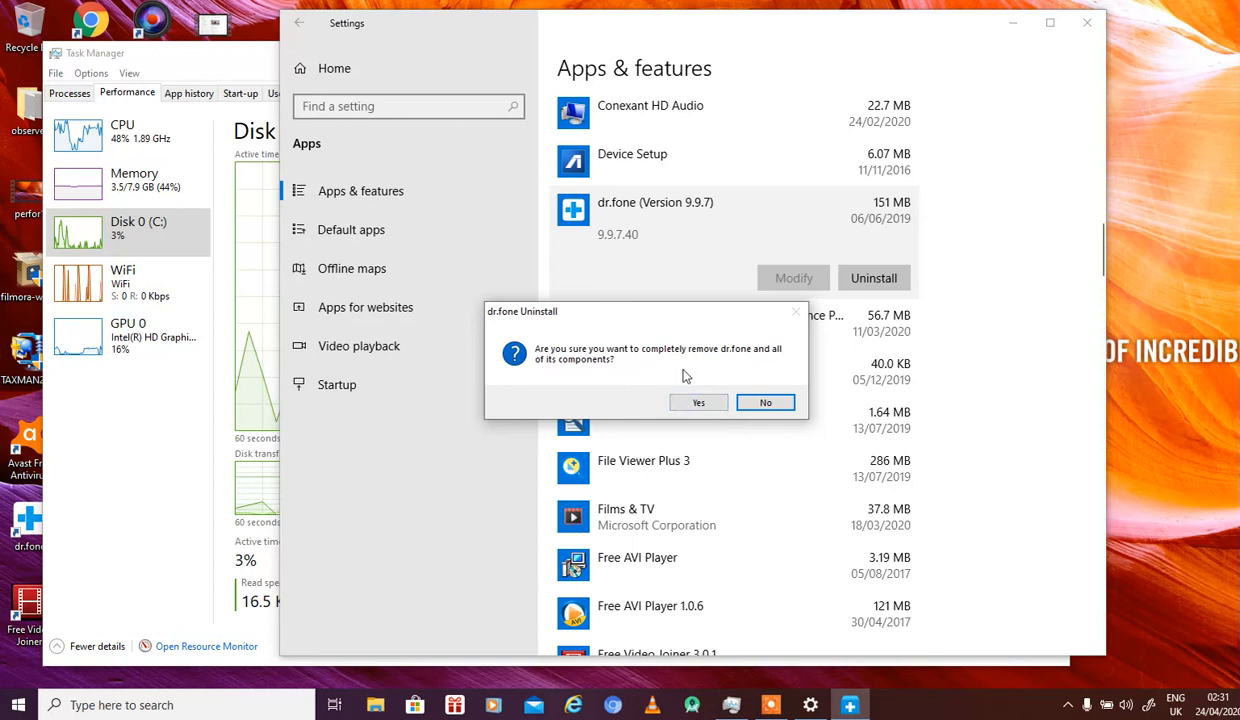
pyautogui.click(704, 401)
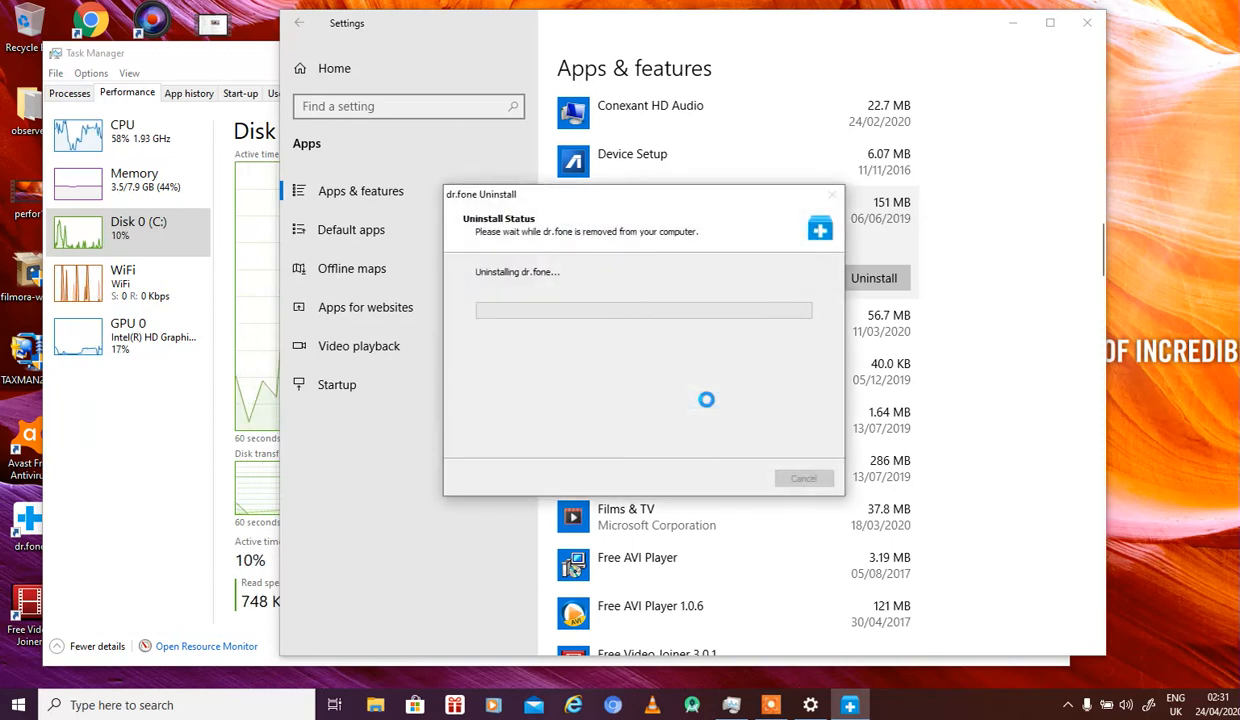
pyautogui.click(776, 708)
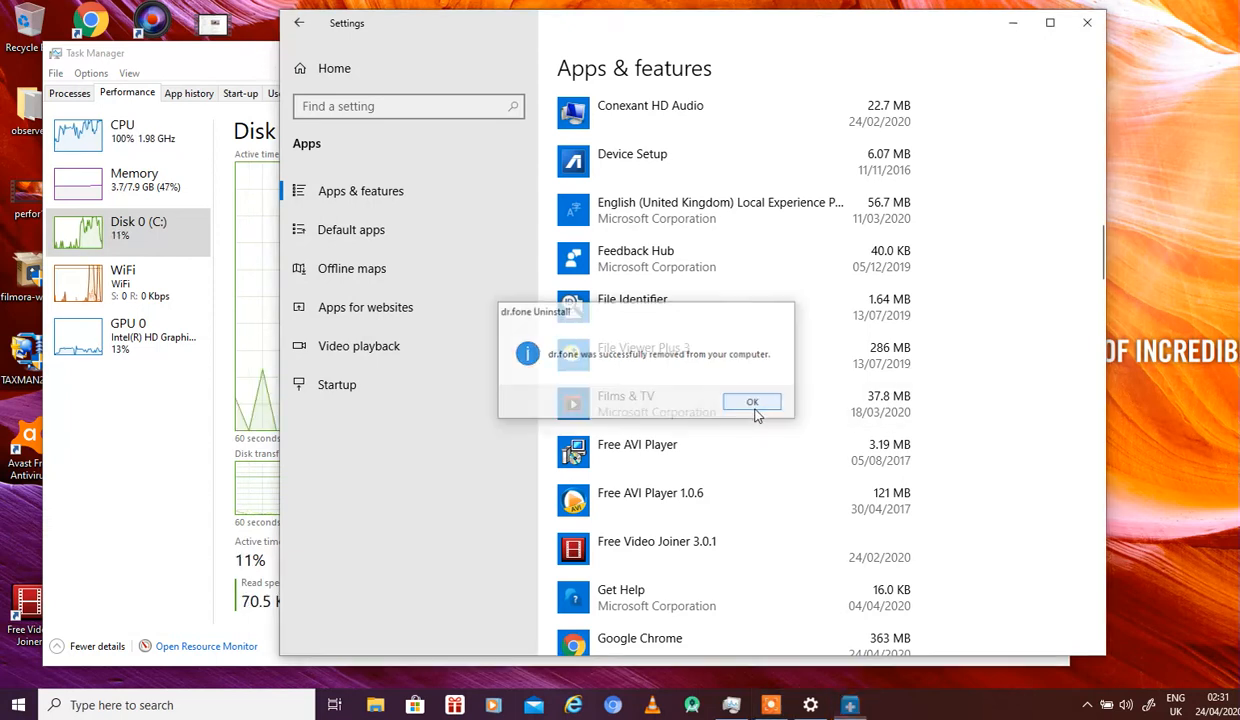
pyautogui.click(754, 403)
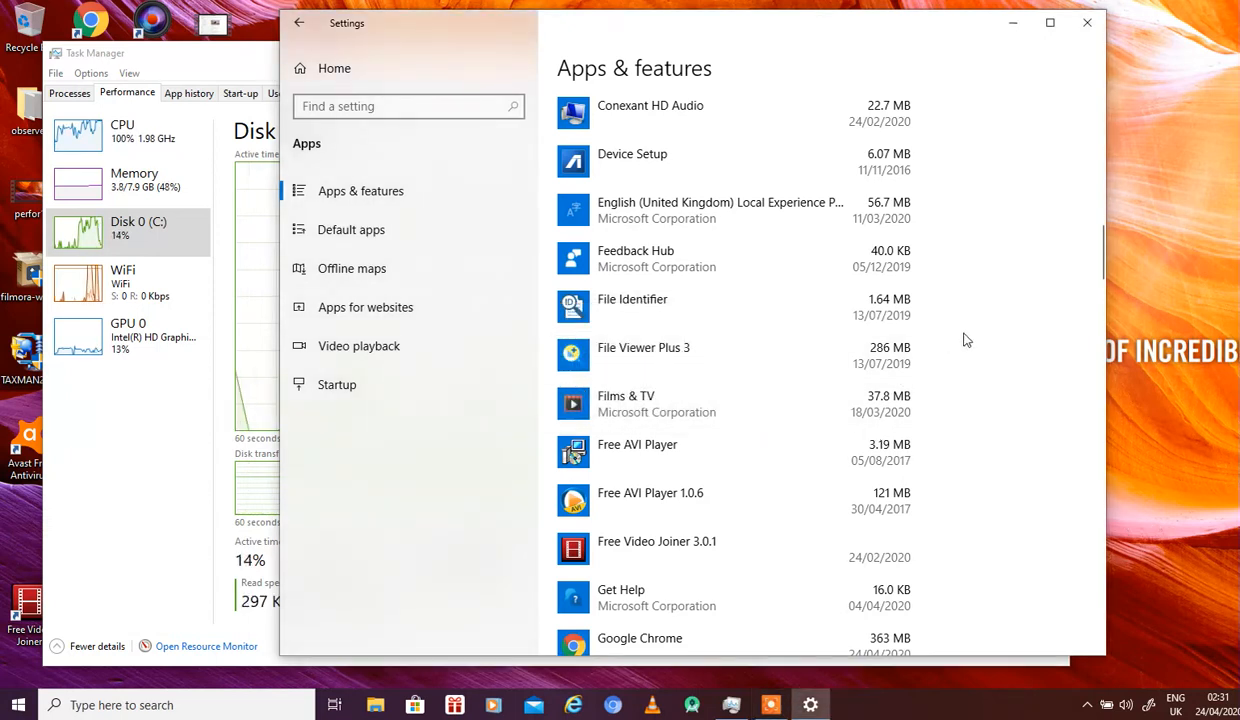
# - Uninstall Skype from the installed apps list
pyautogui.moveTo(1099, 255); pyautogui.dragTo(1096, 370)
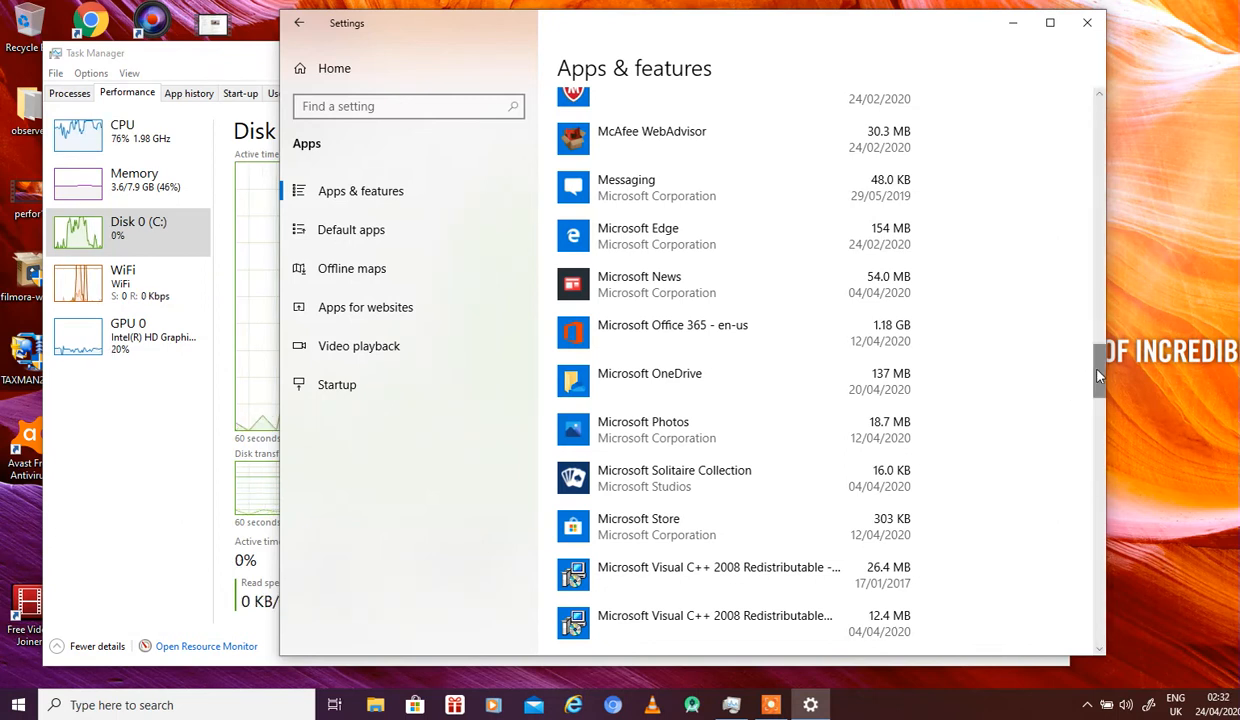
pyautogui.moveTo(1098, 372); pyautogui.dragTo(1096, 487)
pyautogui.click(861, 246)
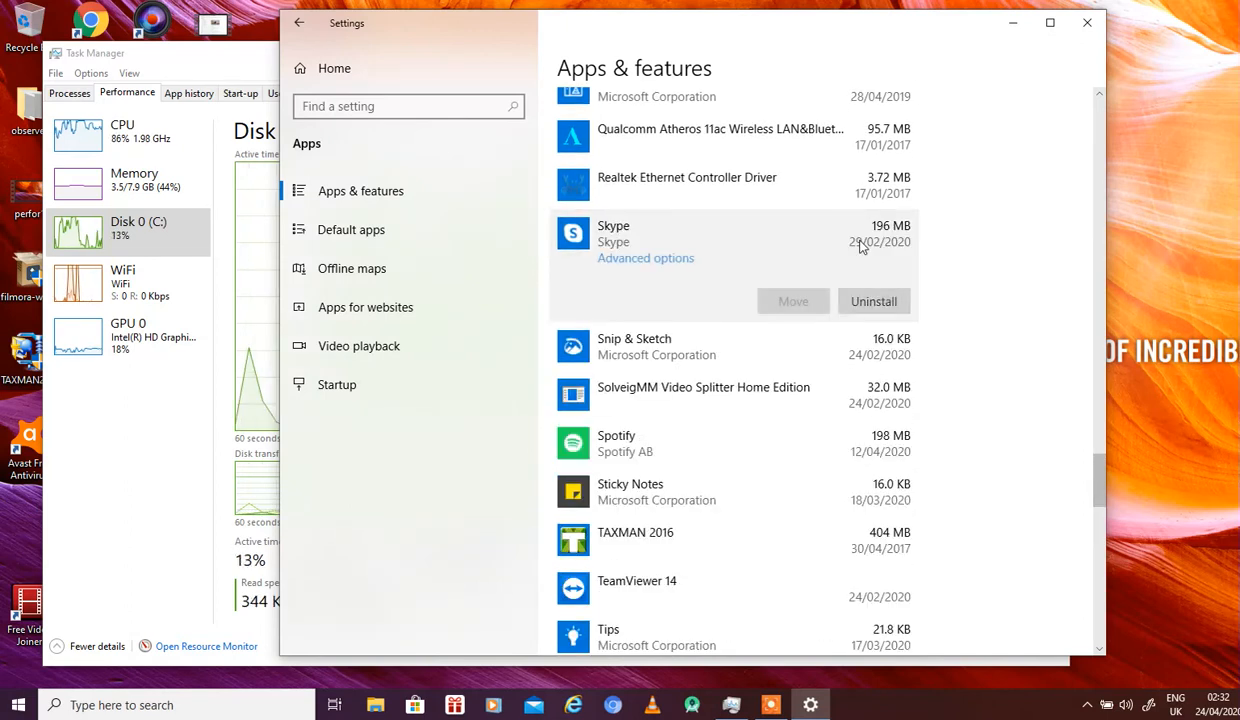
pyautogui.click(874, 302)
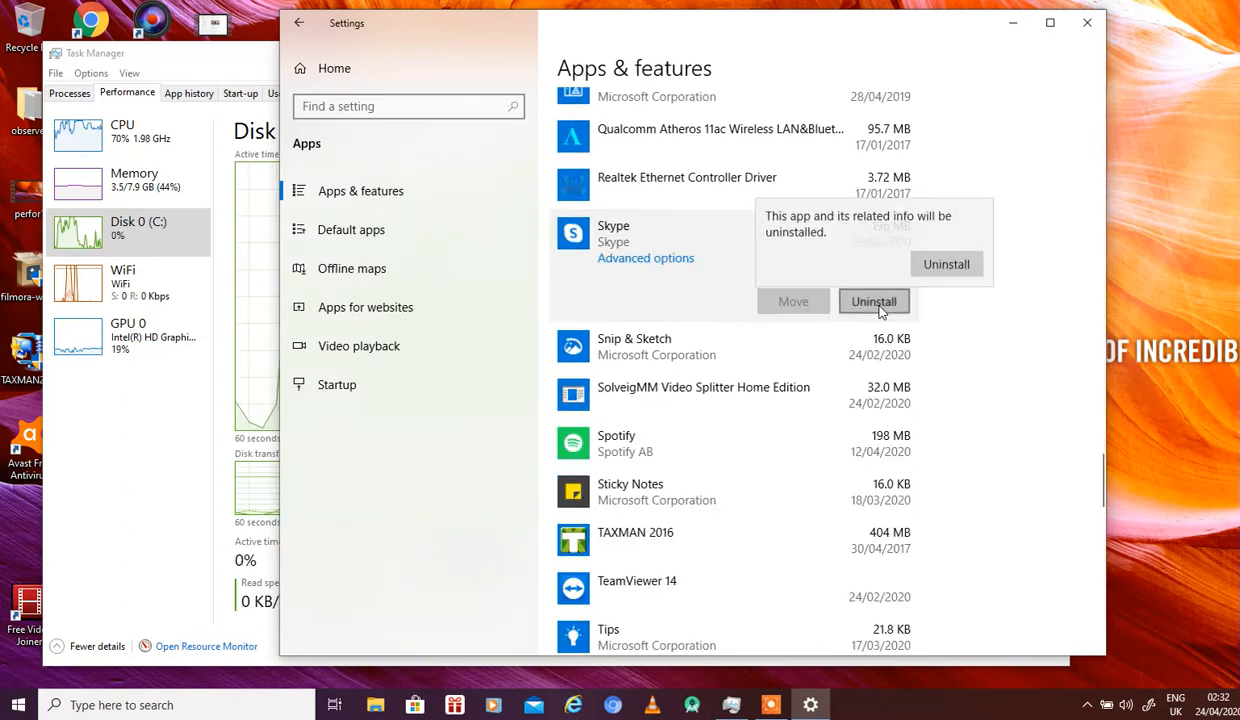
pyautogui.click(940, 261)
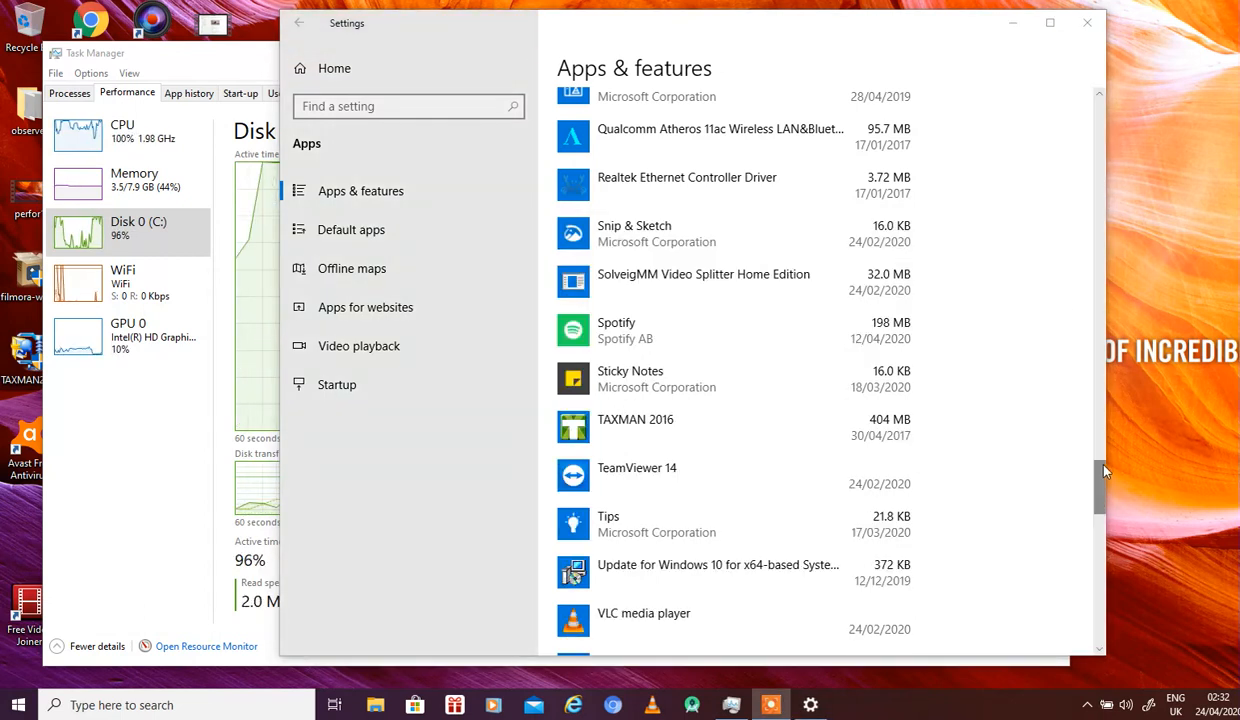
# - Uninstall TAXMAN 2016 from the installed apps list
pyautogui.click(1100, 500)
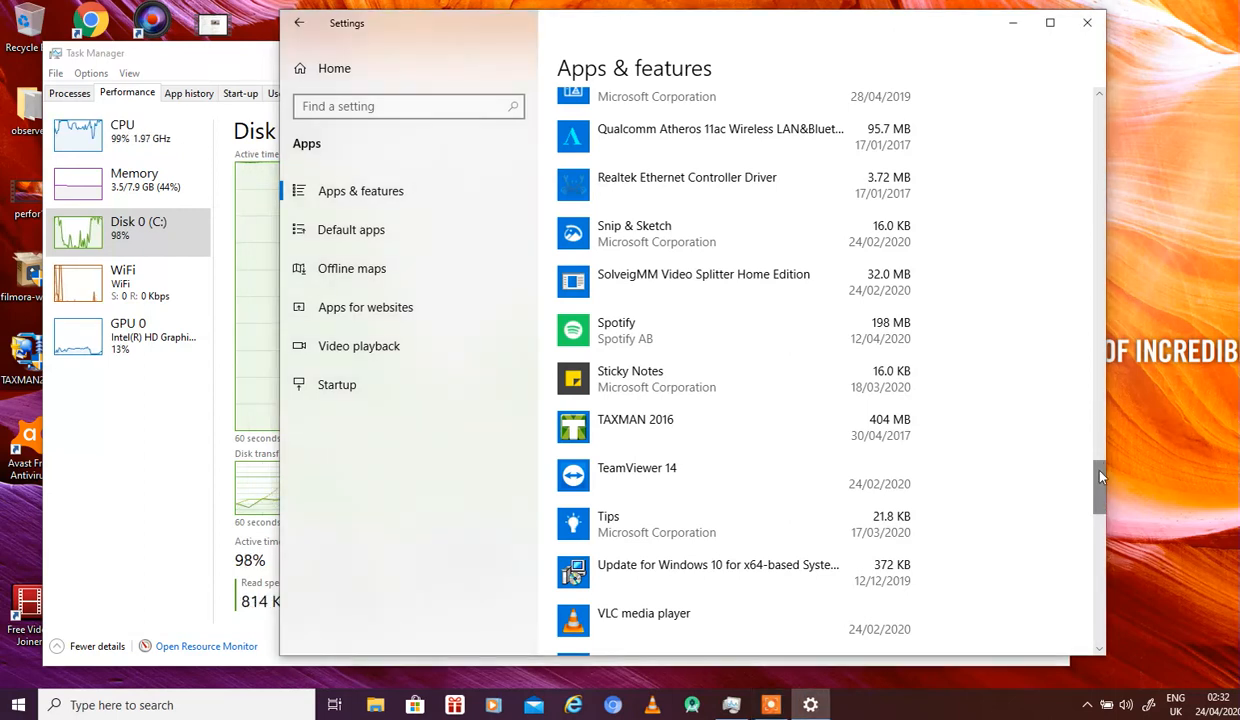
pyautogui.scroll(-3, 1097, 477)
pyautogui.scroll(4, 1097, 477)
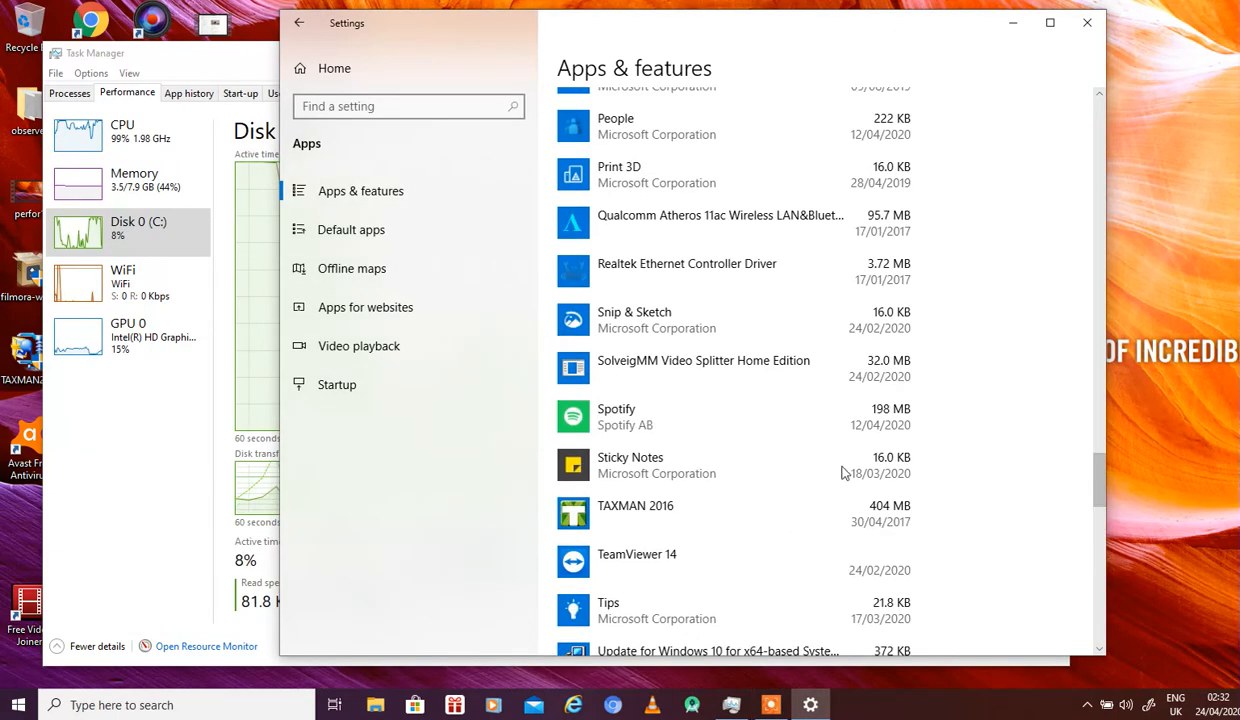
pyautogui.click(745, 506)
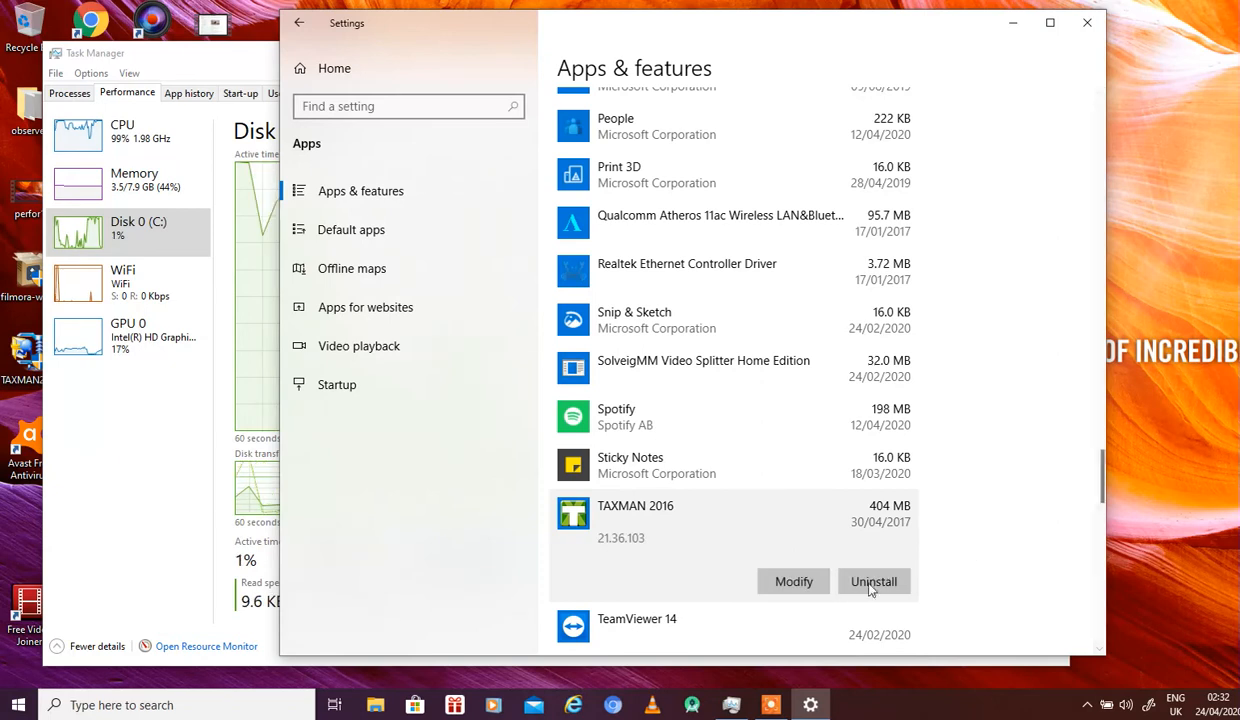
pyautogui.click(874, 582)
pyautogui.click(941, 538)
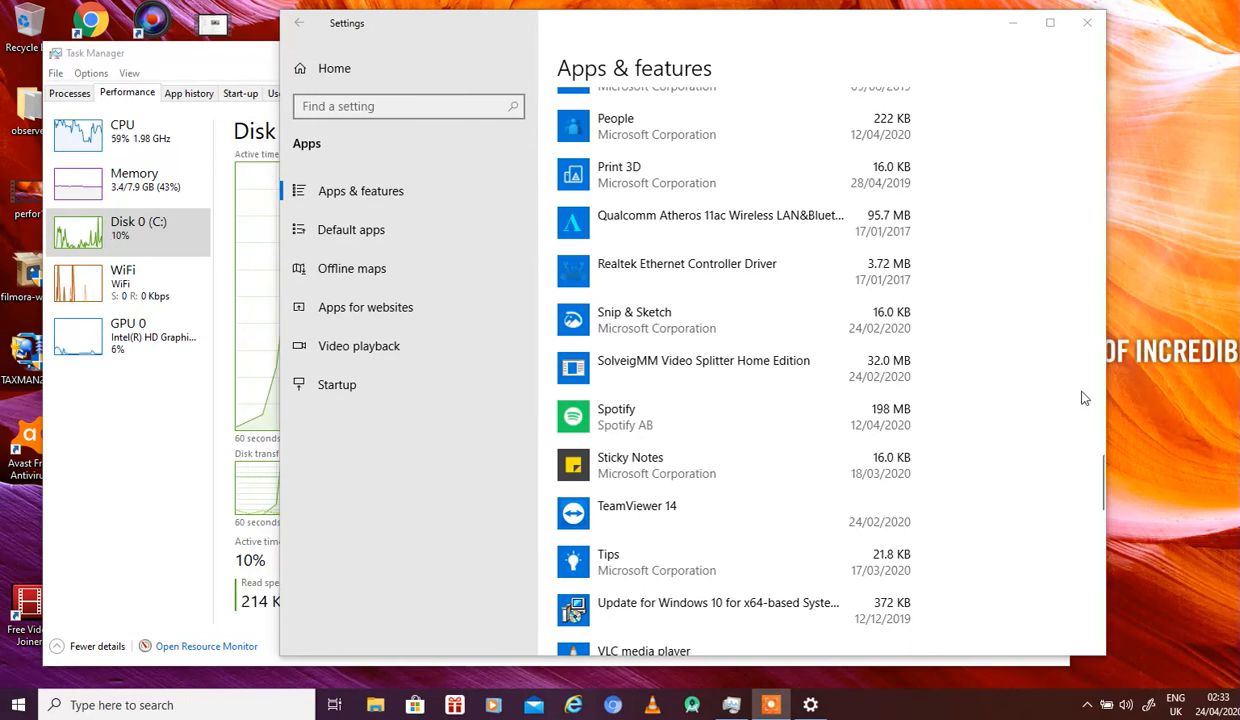
# - Uninstall TeamViewer 14 without removing its custom settings, and close the web page it opens and its finished uninstaller
pyautogui.moveTo(1101, 477); pyautogui.dragTo(1049, 487)
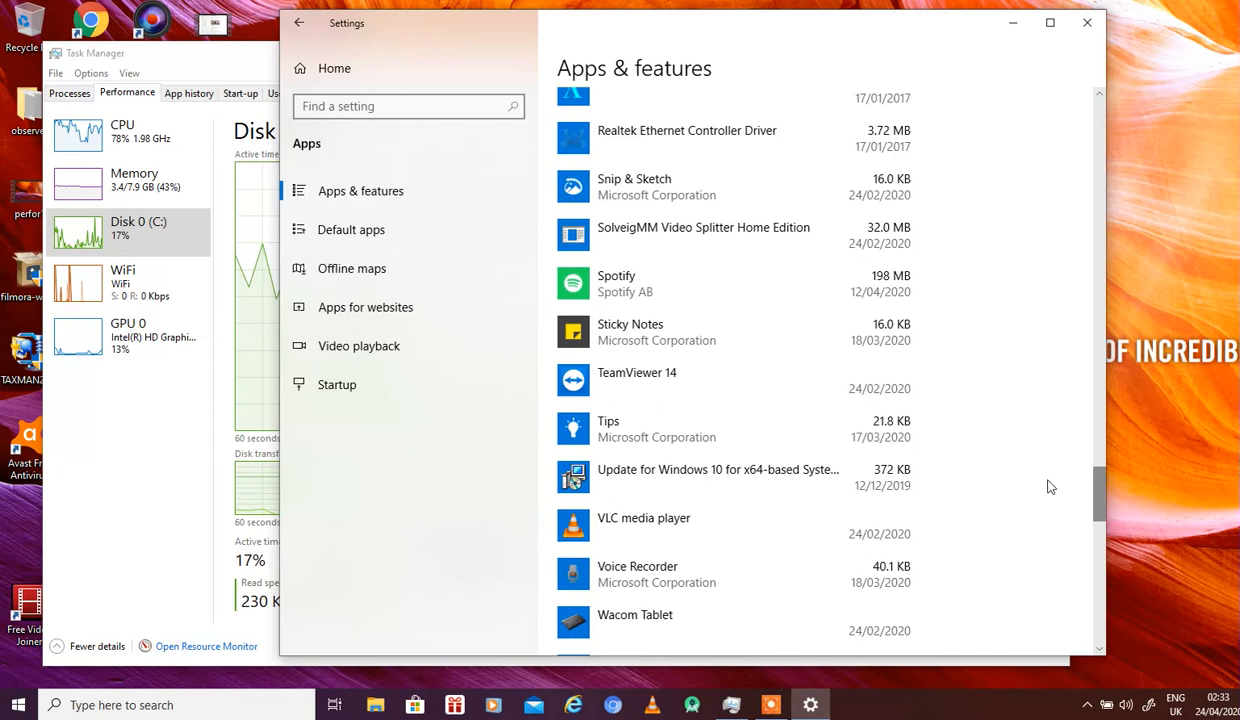
pyautogui.click(784, 371)
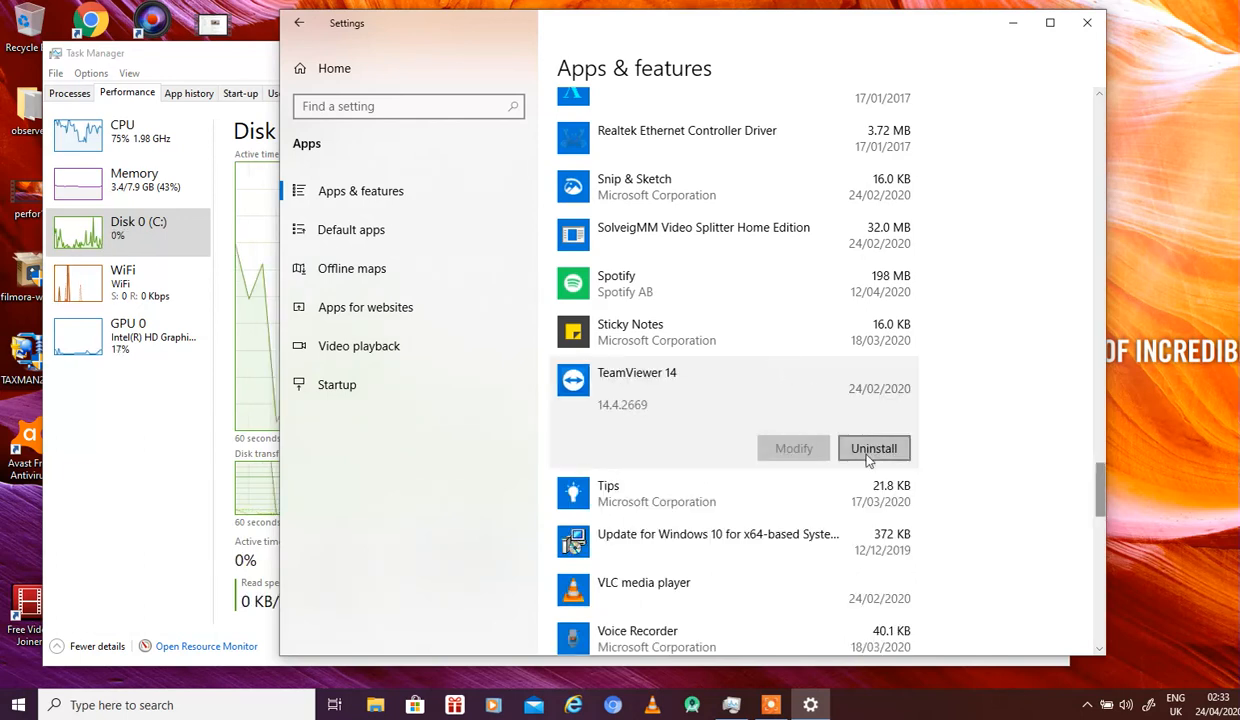
pyautogui.click(869, 453)
pyautogui.click(935, 414)
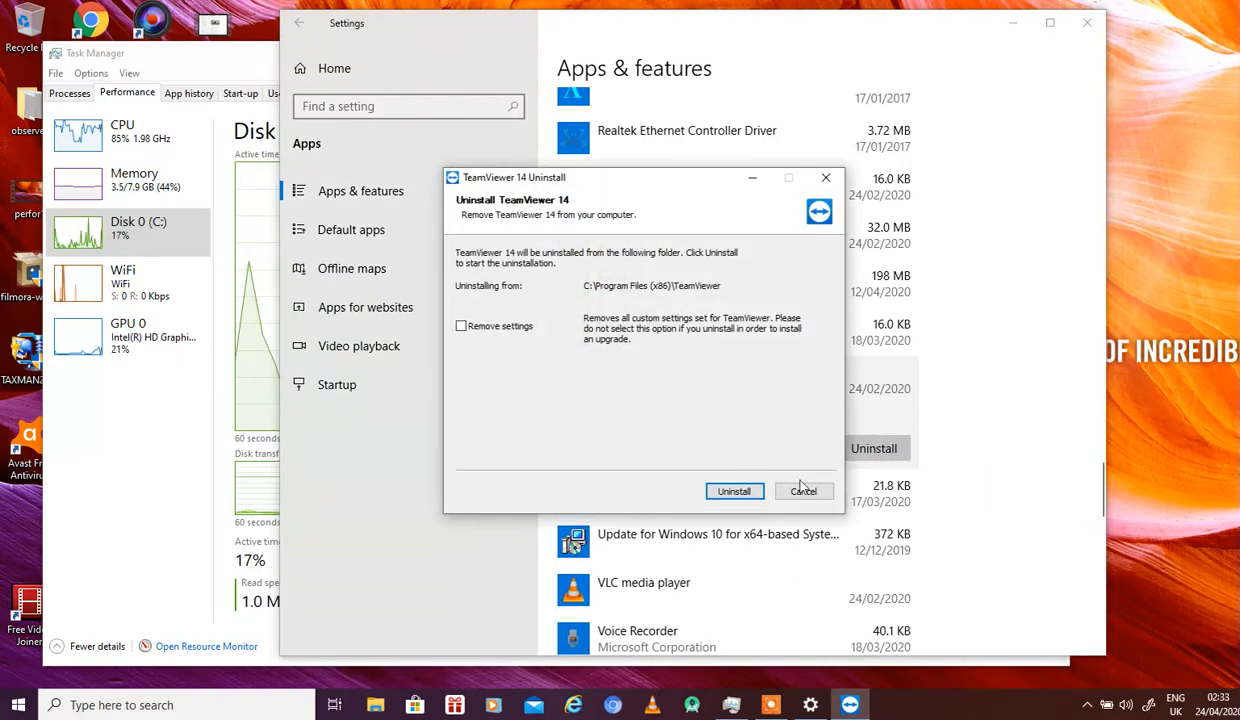
pyautogui.click(732, 492)
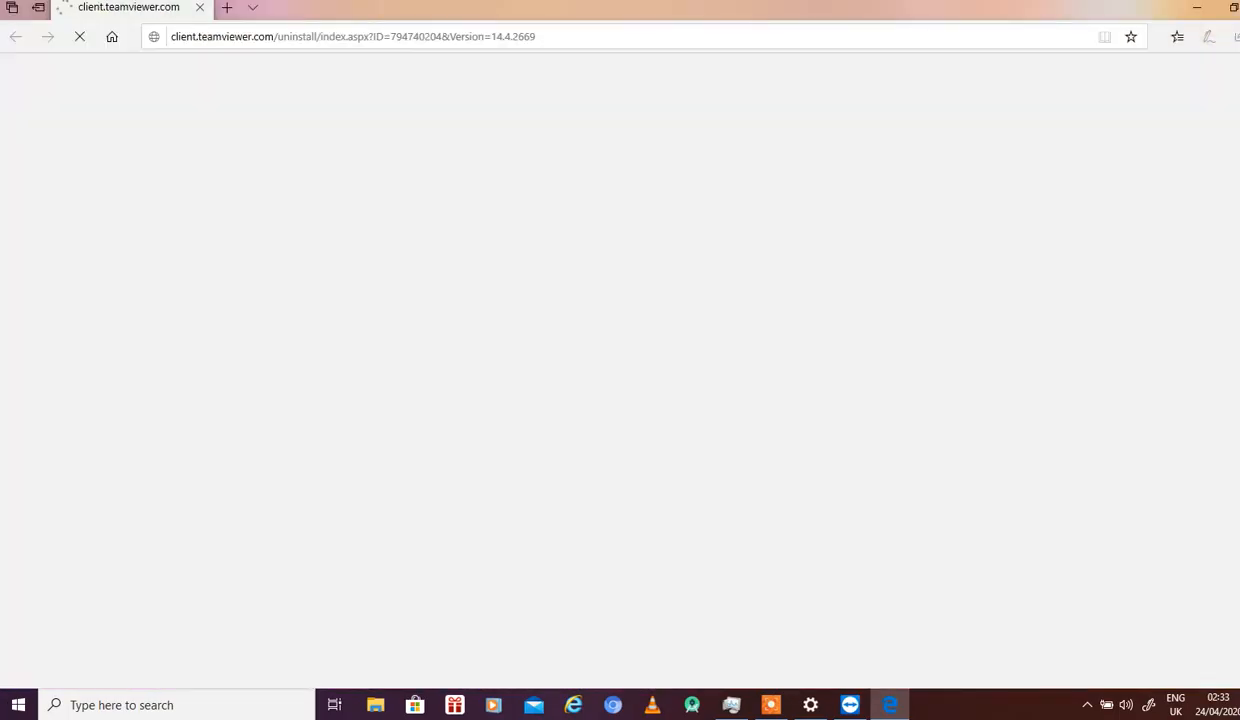
pyautogui.hotkey('alt', 'F4')
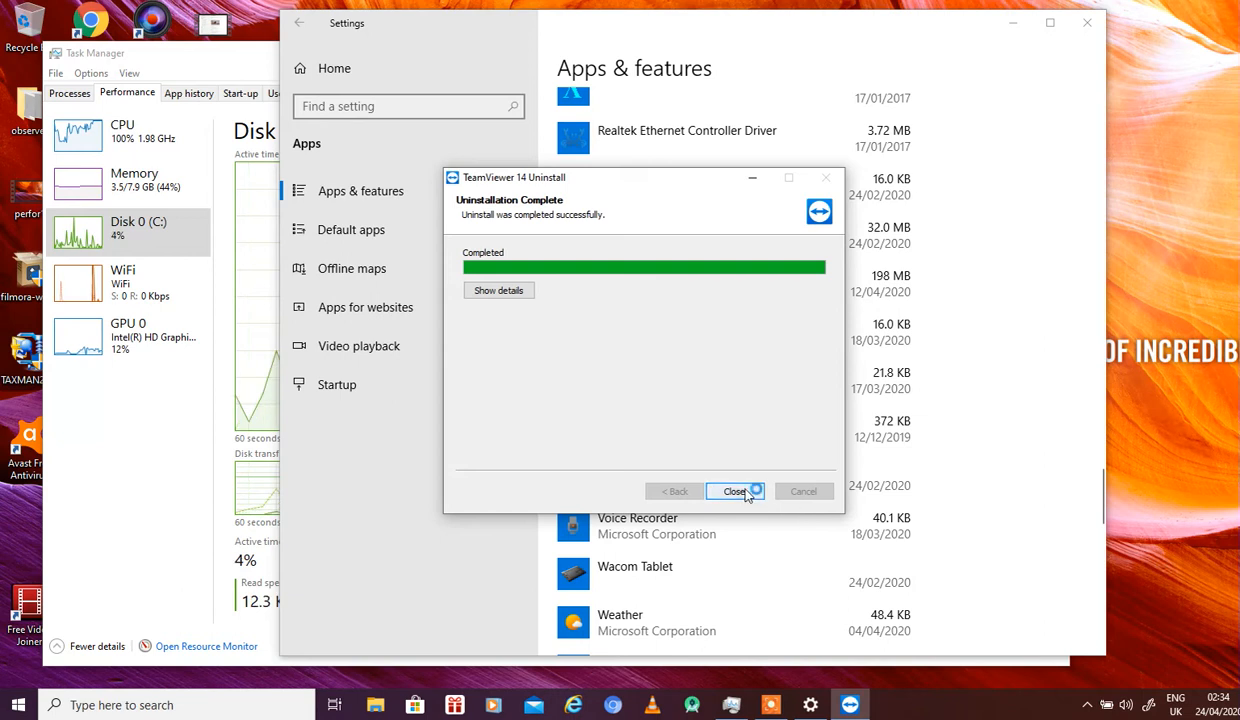
pyautogui.click(740, 492)
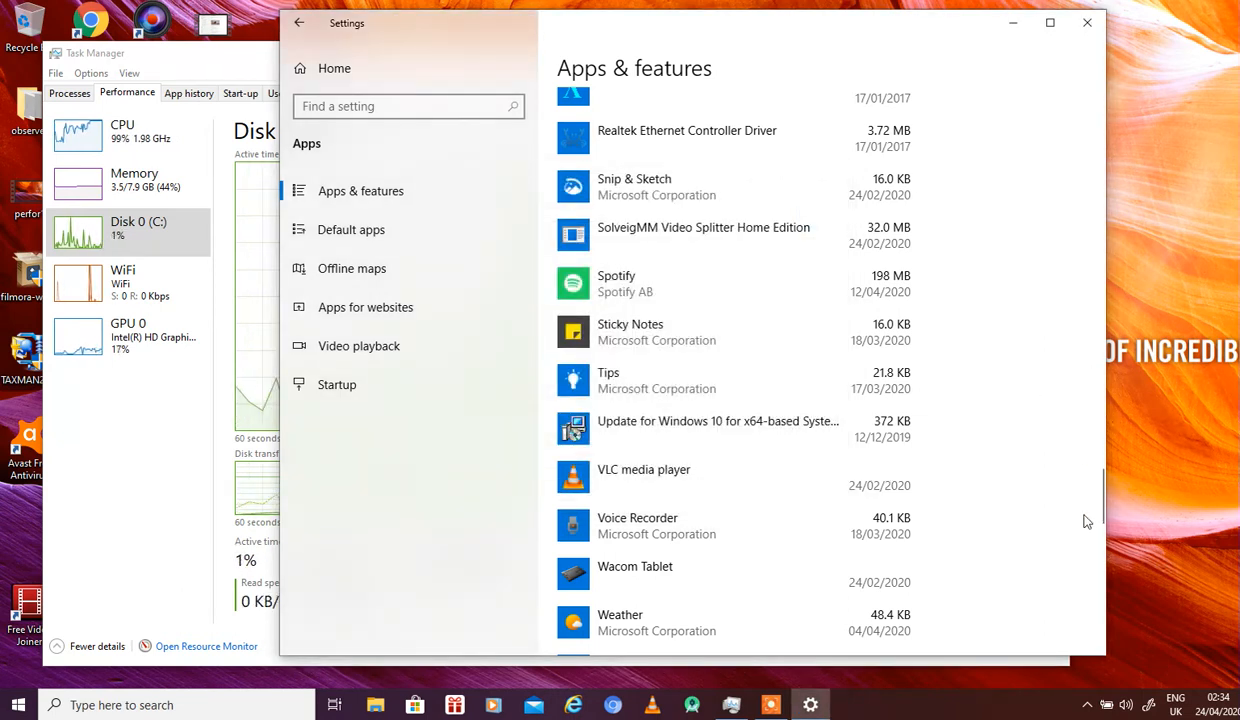
# - Uninstall Candy Crush Soda Saga from the installed apps list
pyautogui.click(706, 433)
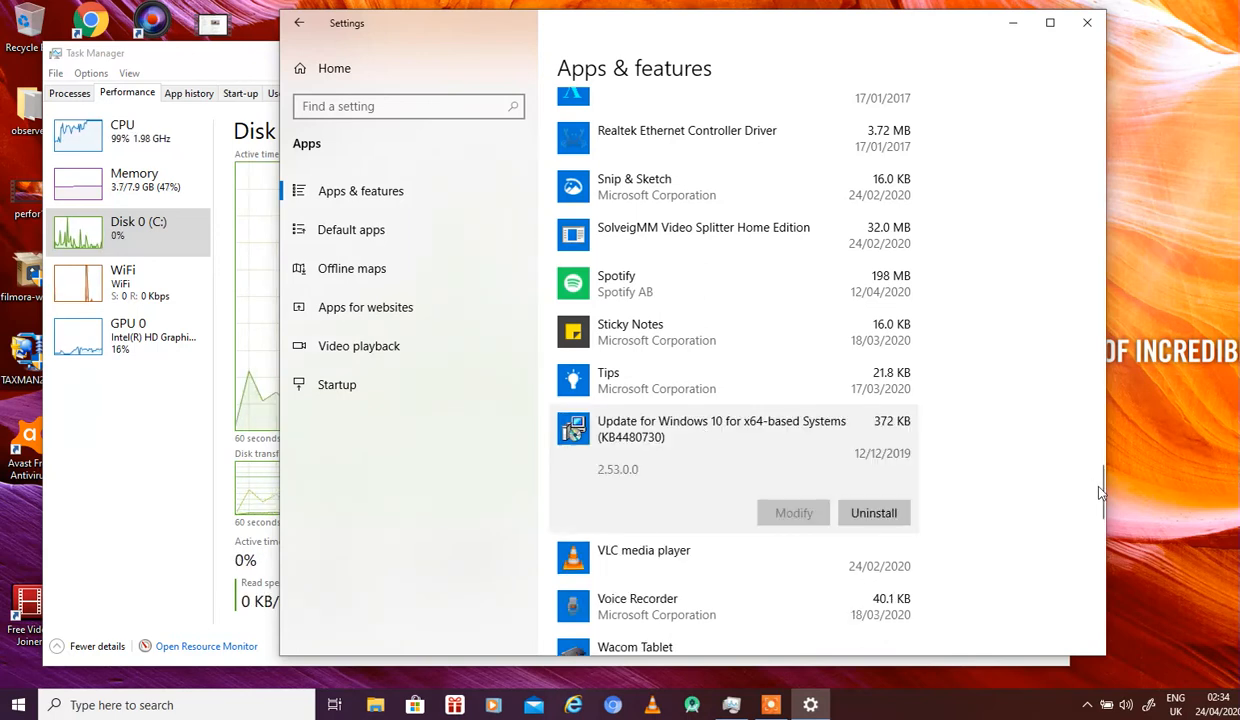
pyautogui.moveTo(1104, 497); pyautogui.dragTo(1104, 248)
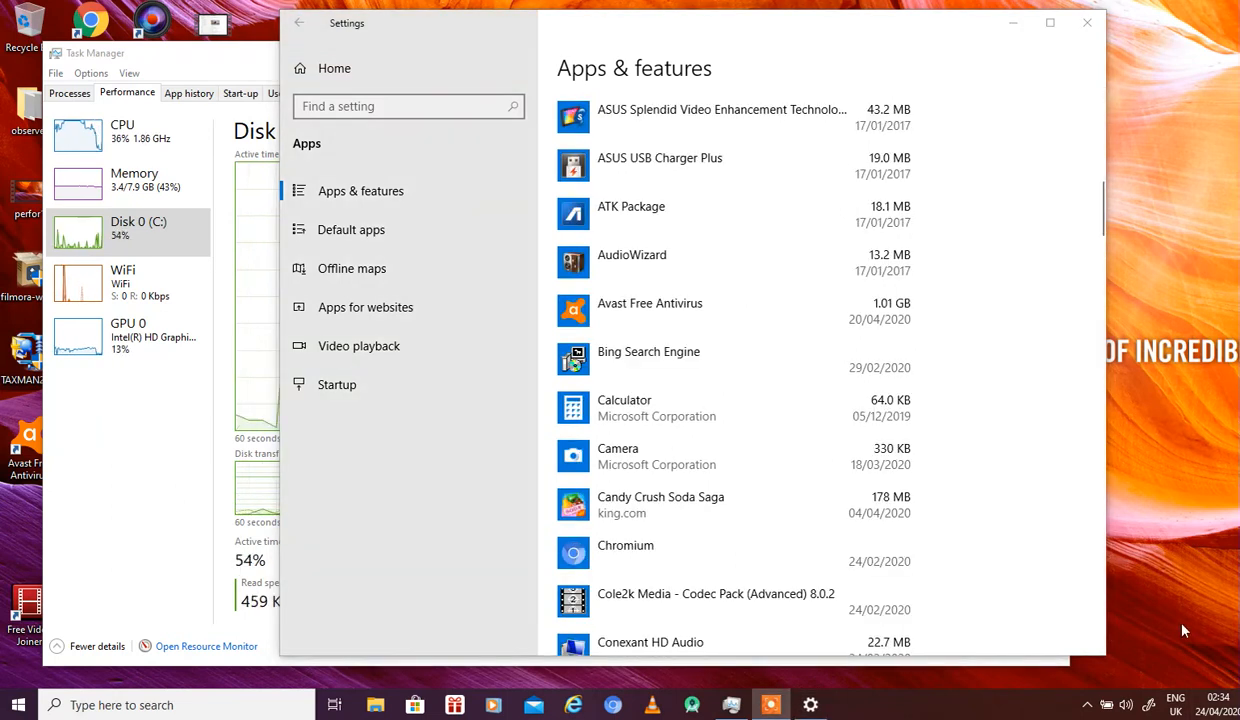
pyautogui.click(705, 509)
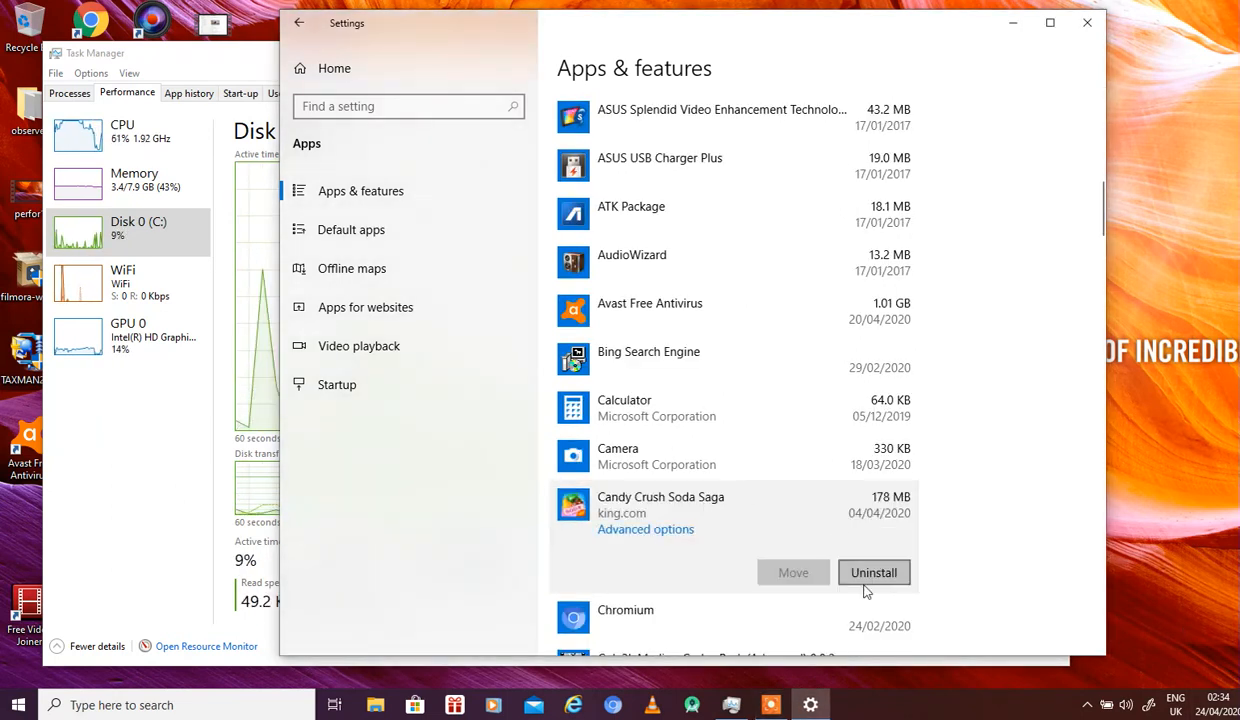
pyautogui.click(866, 574)
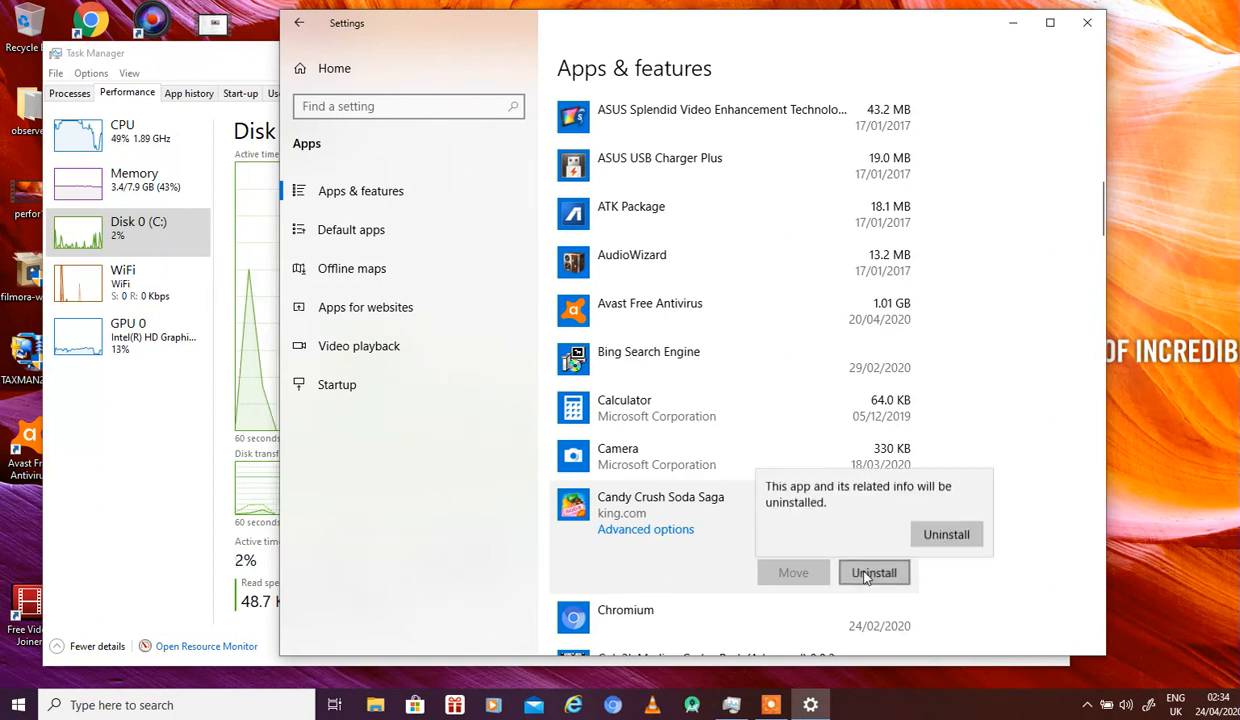
pyautogui.click(934, 536)
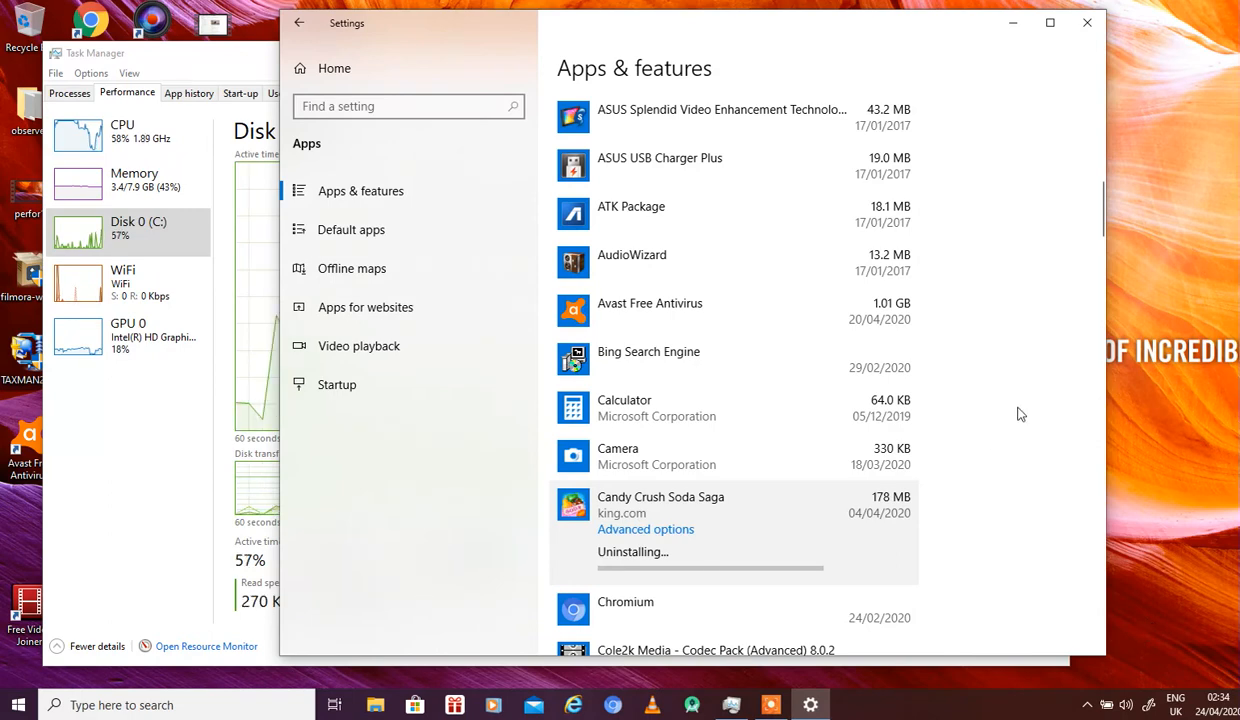
# - Uninstall Spotify from the installed apps list
pyautogui.moveTo(1098, 203); pyautogui.dragTo(1081, 371)
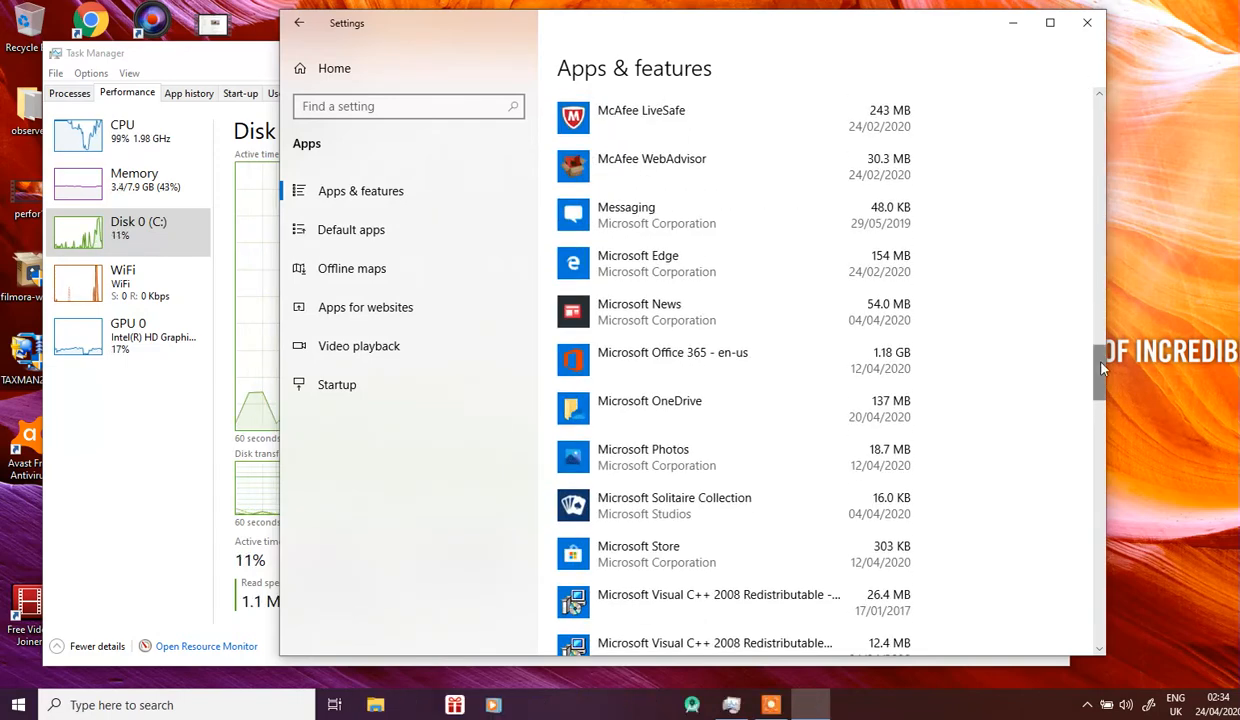
pyautogui.moveTo(1103, 368); pyautogui.dragTo(1093, 460)
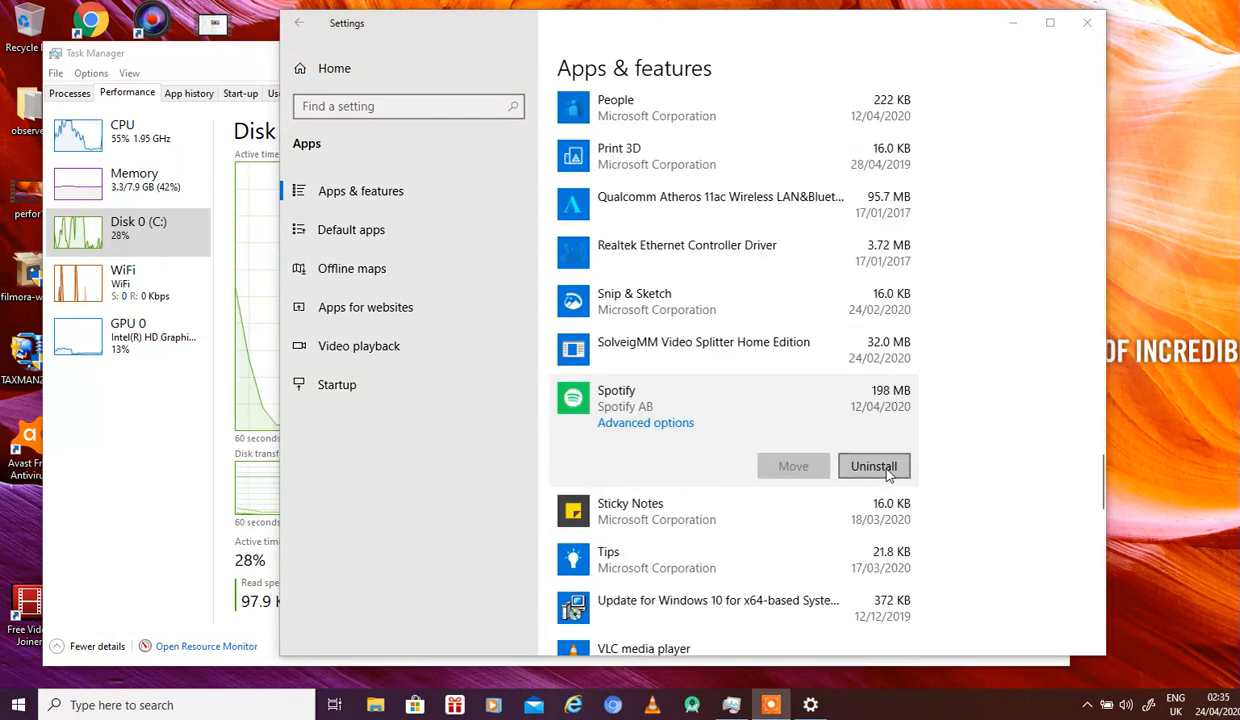
pyautogui.click(888, 474)
pyautogui.click(925, 433)
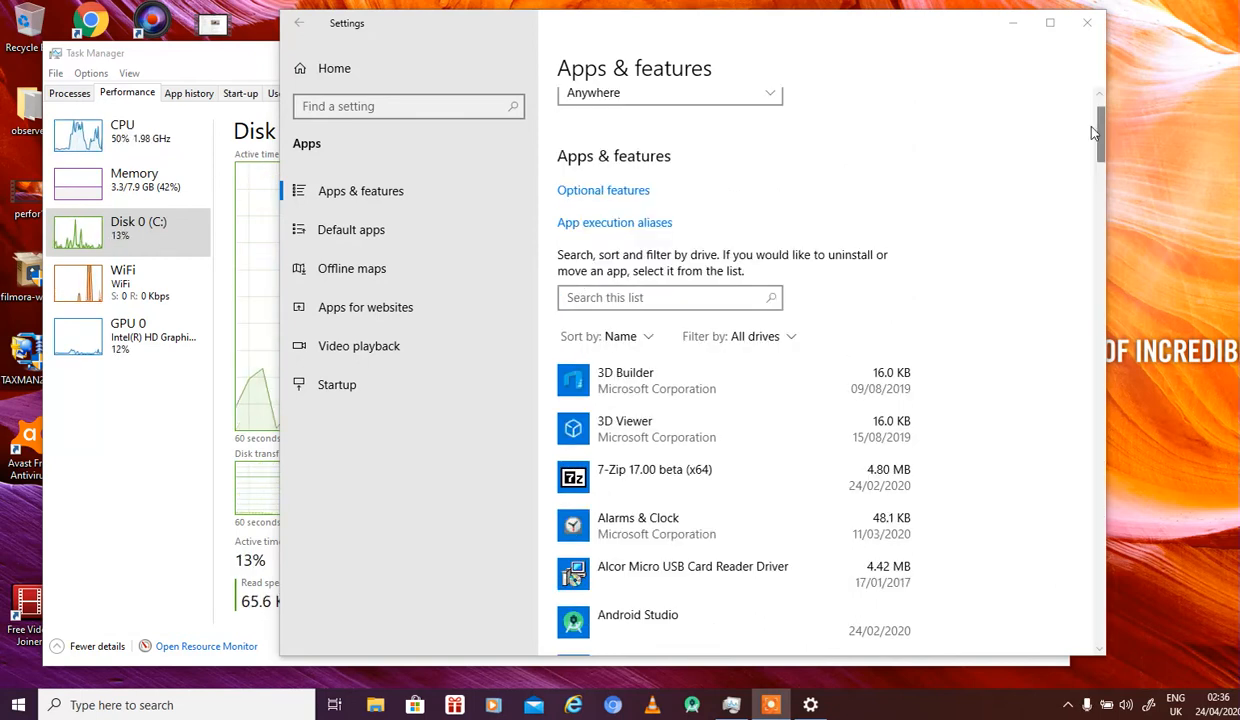
# - Uninstall AnyCap Screen Recorder 1.0.6.21 with all of its components, and close the web page its uninstaller opens
pyautogui.moveTo(1100, 126); pyautogui.dragTo(1098, 172)
pyautogui.click(712, 322)
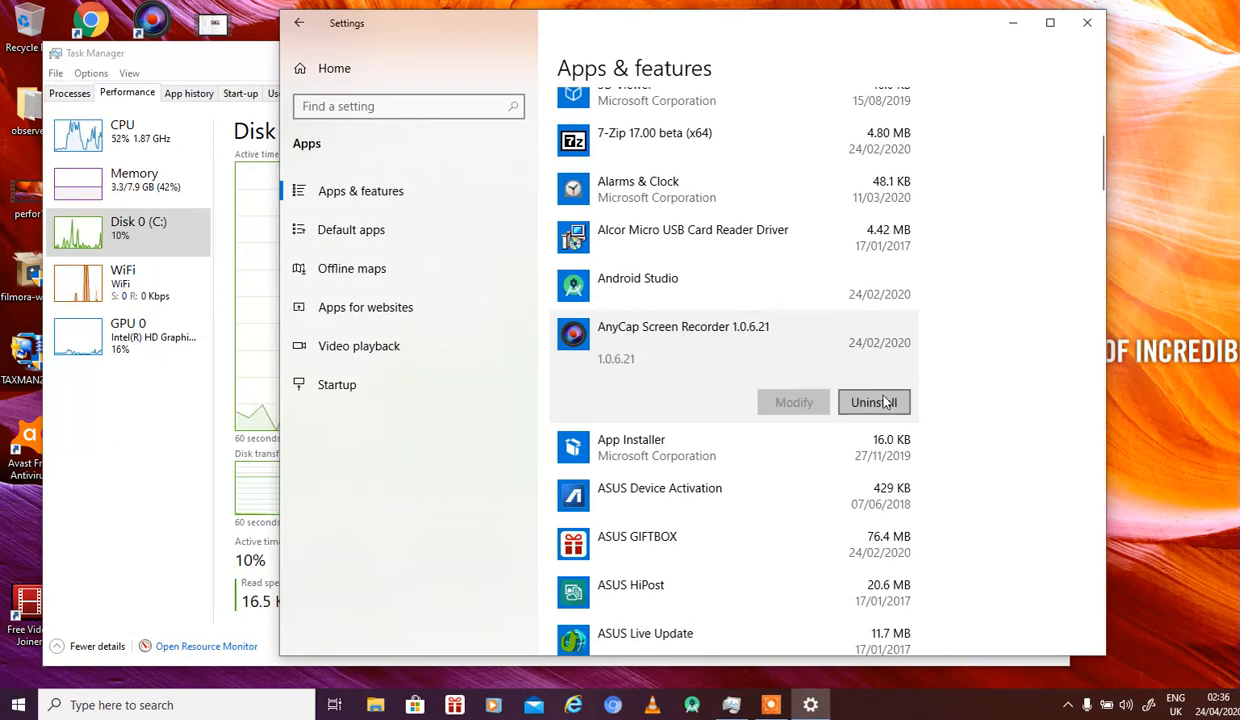
pyautogui.click(874, 402)
pyautogui.click(935, 366)
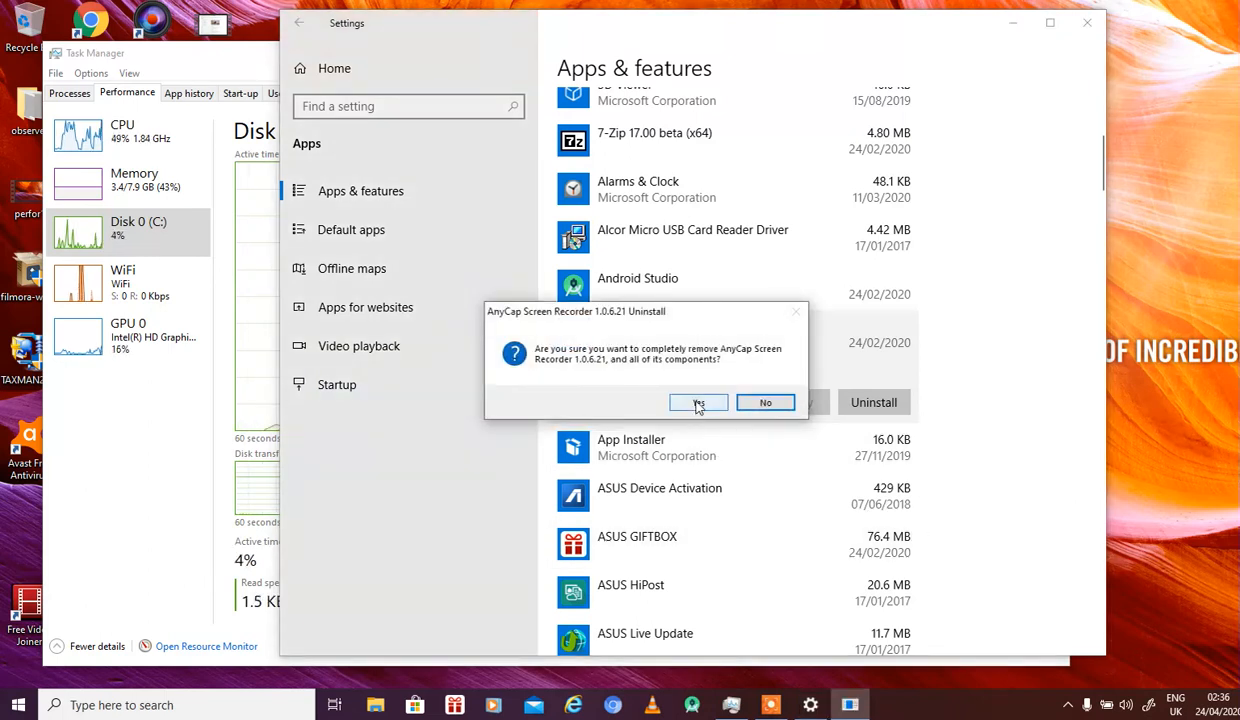
pyautogui.click(698, 403)
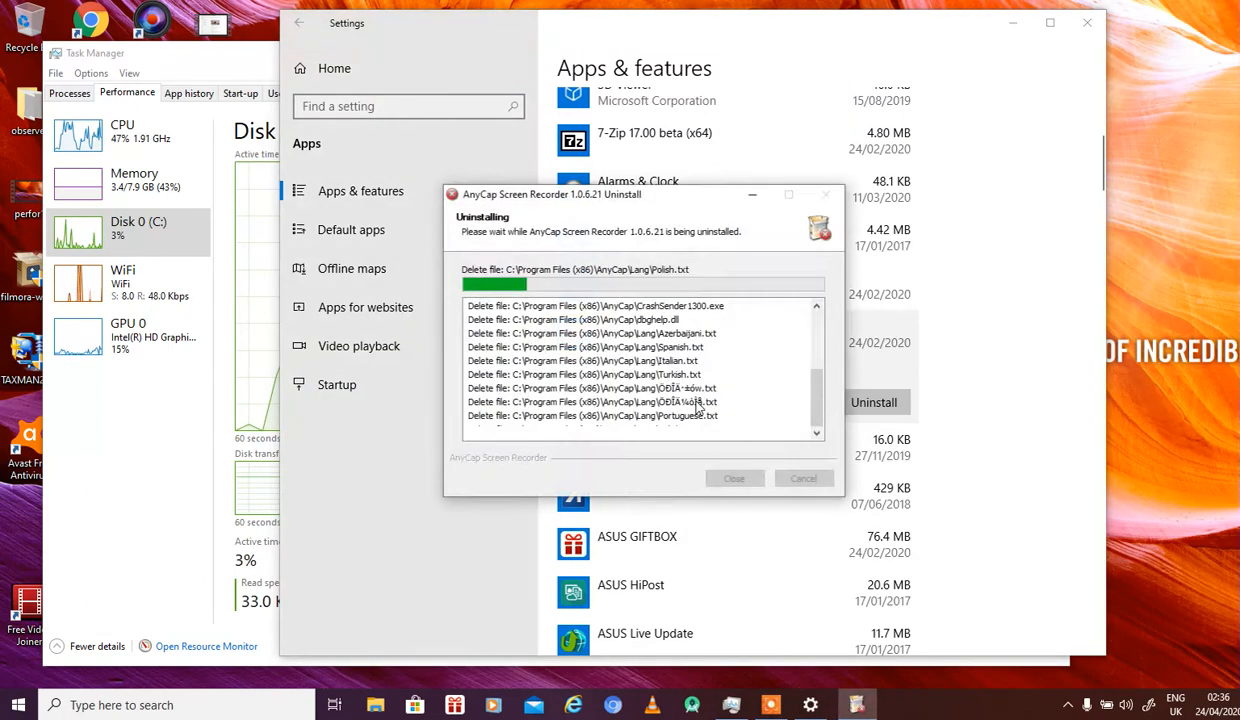
pyautogui.click(765, 403)
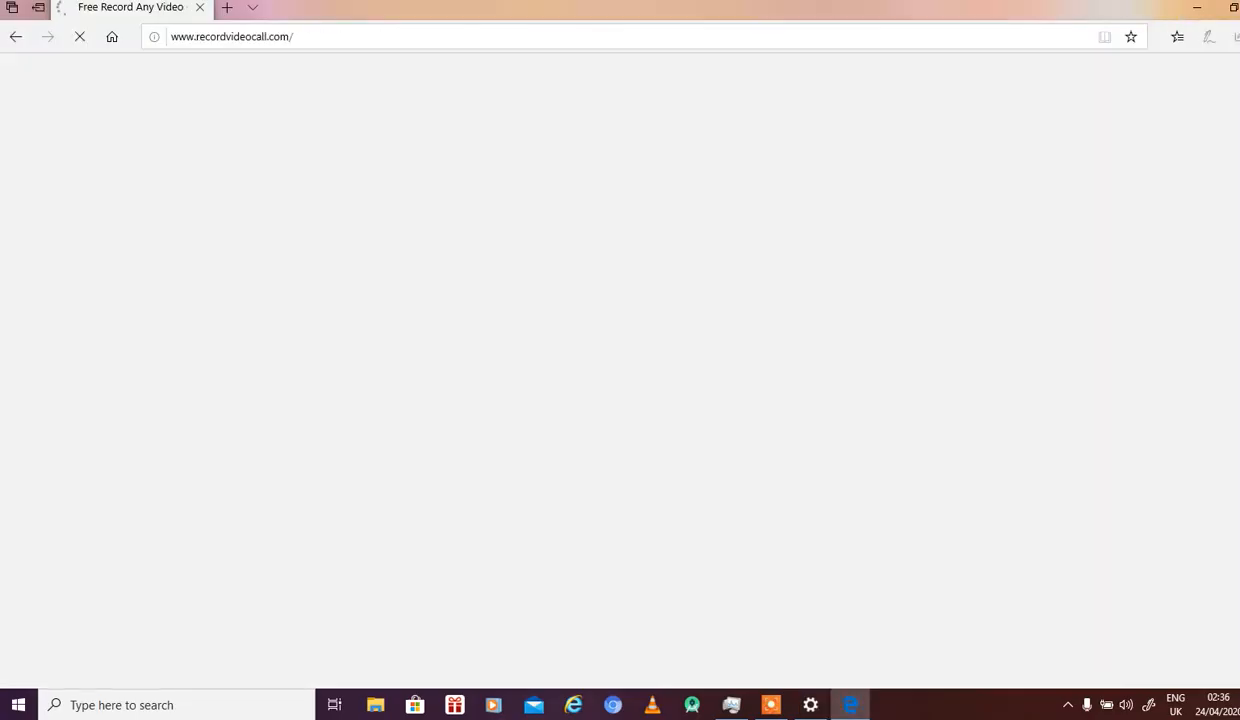
pyautogui.click(1238, 7)
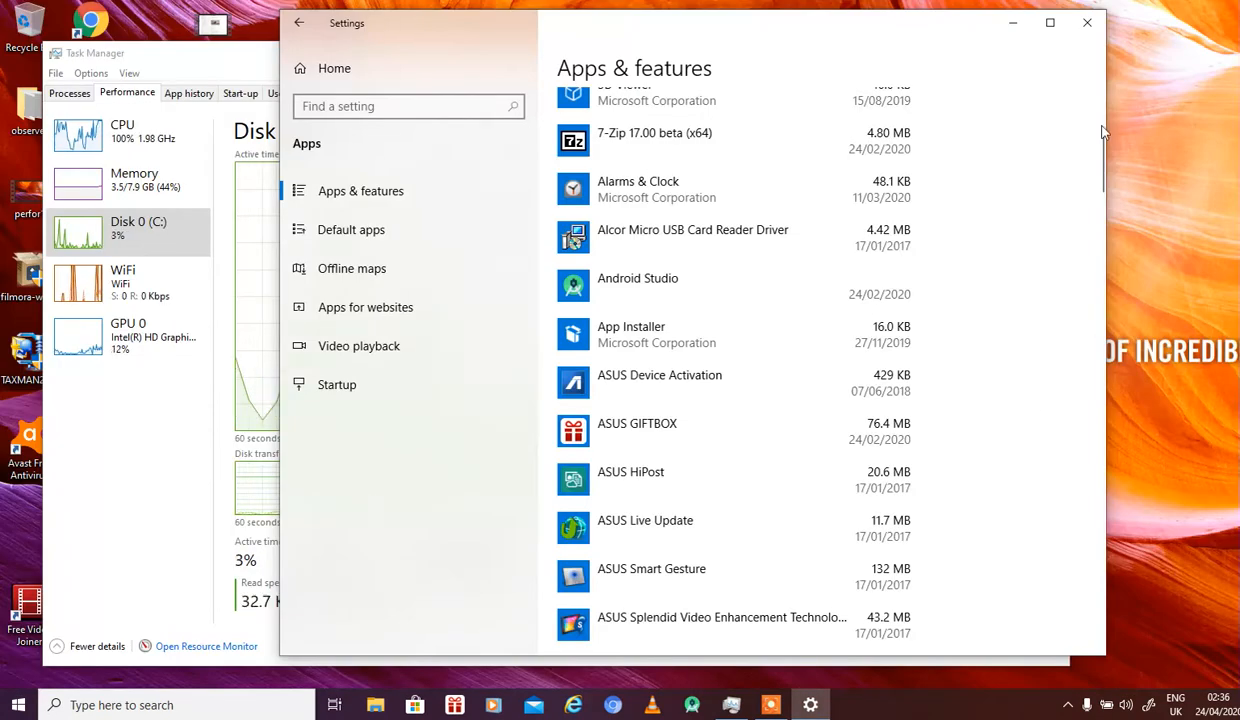
# - Uninstall Microsoft Visual C++ 2008 Redistributable - x64 9.0.30729.17 and allow its uninstaller to run
pyautogui.moveTo(1099, 160); pyautogui.dragTo(1095, 245)
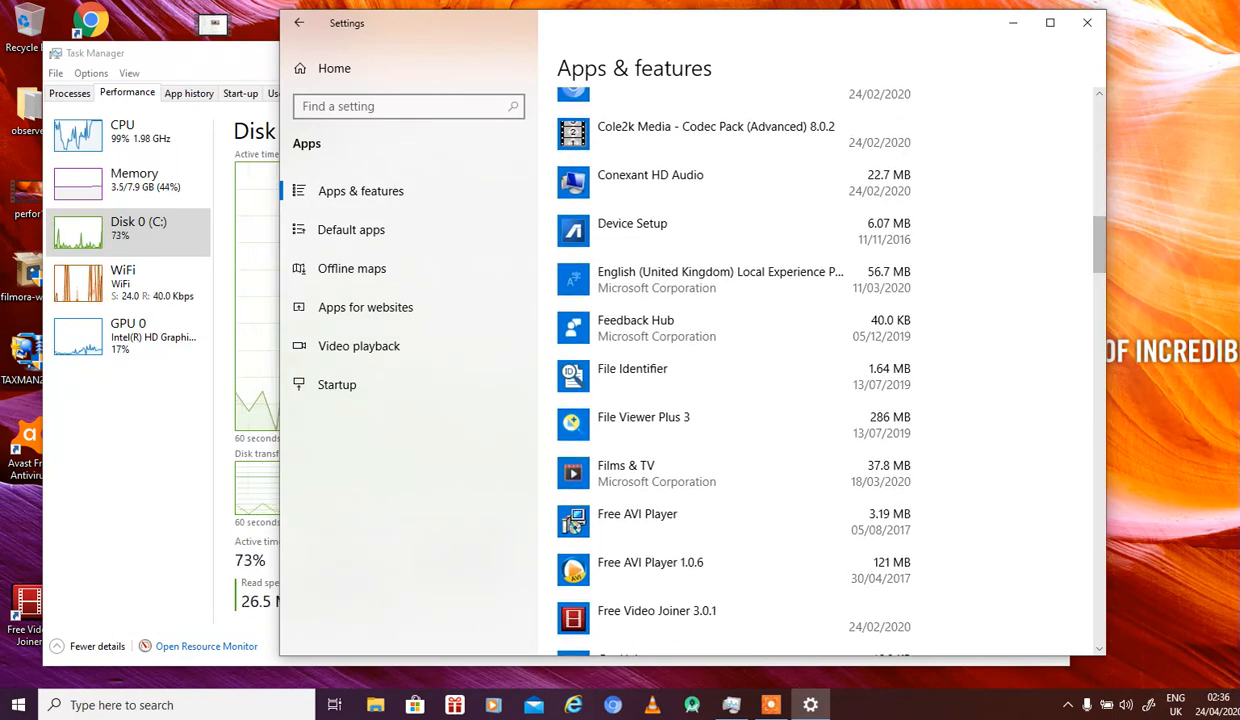
pyautogui.scroll(-10, 575, 522)
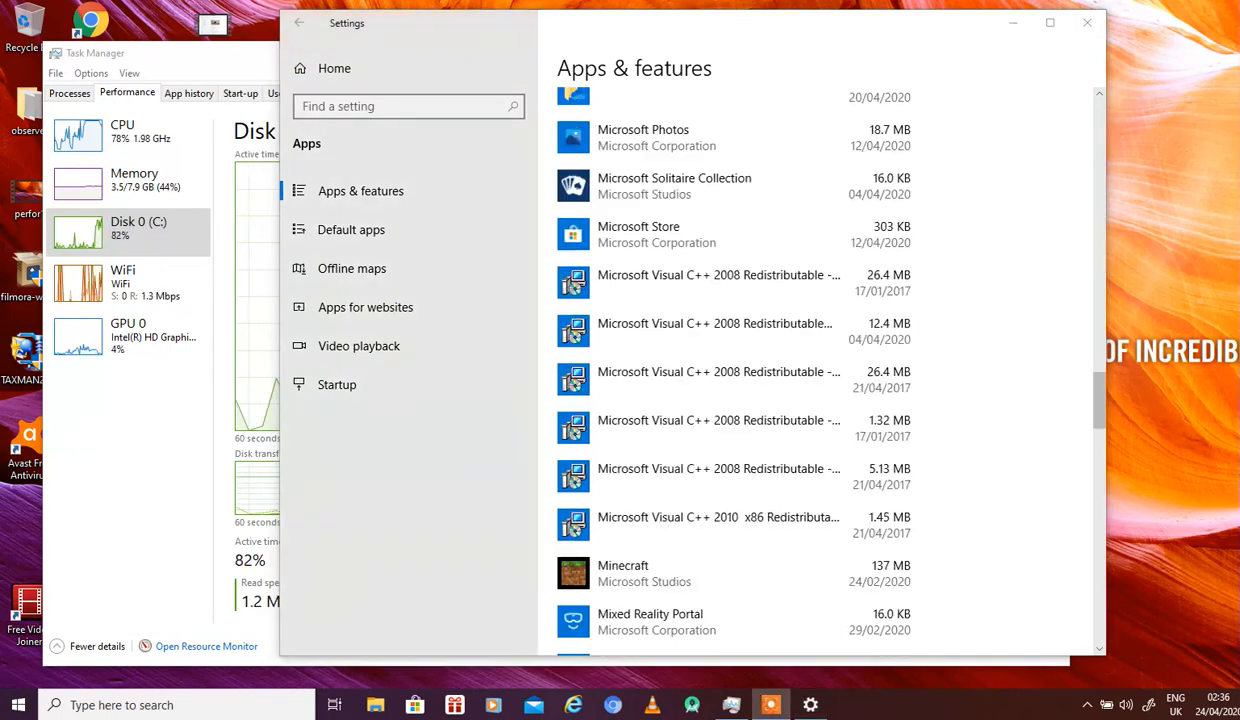
pyautogui.click(797, 300)
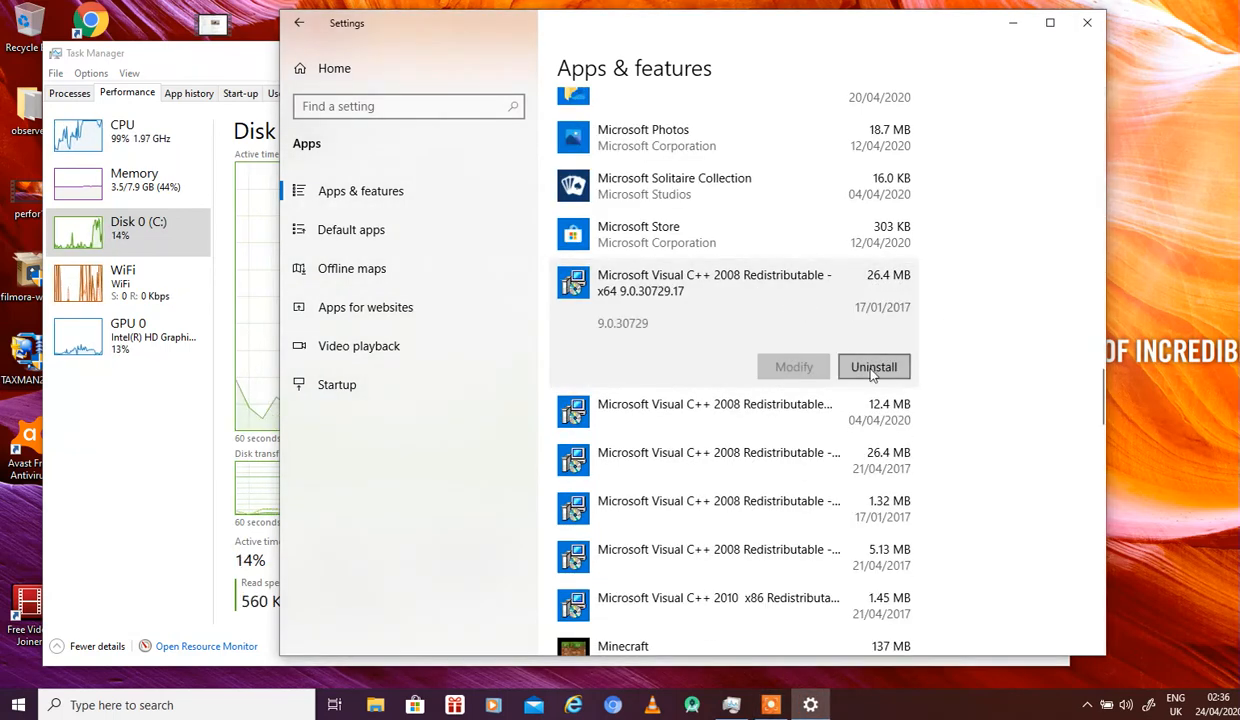
pyautogui.click(873, 370)
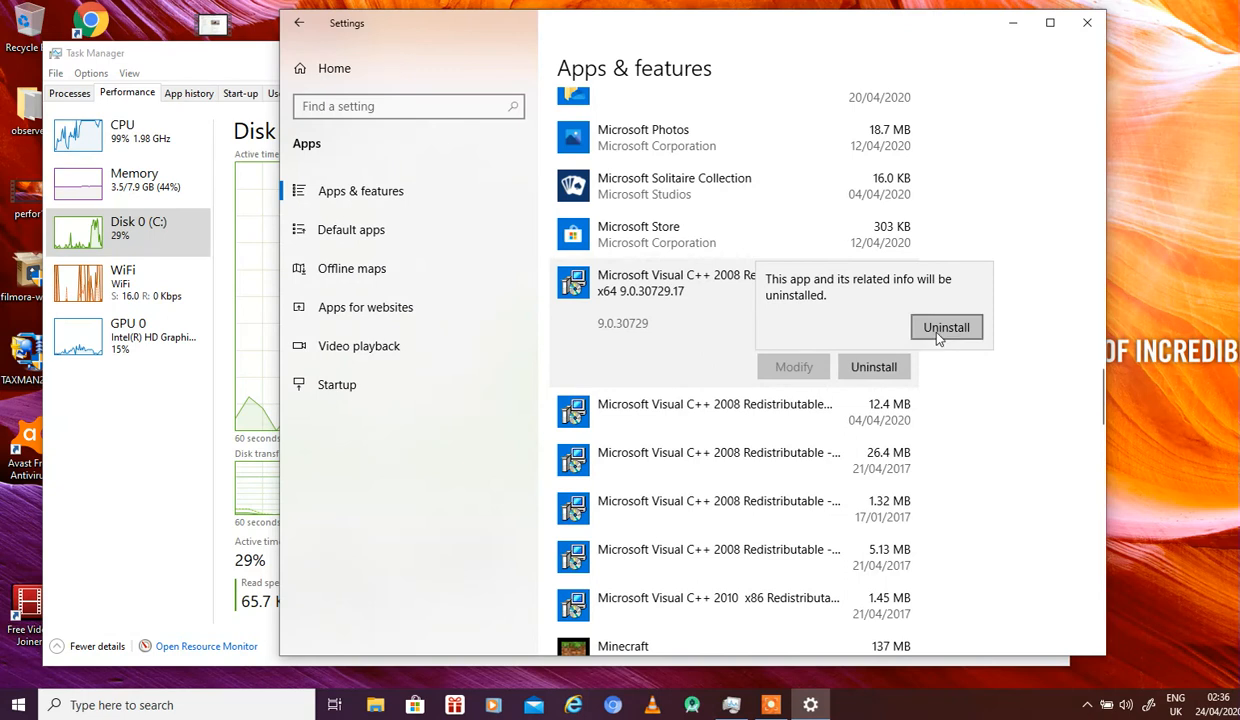
pyautogui.click(938, 336)
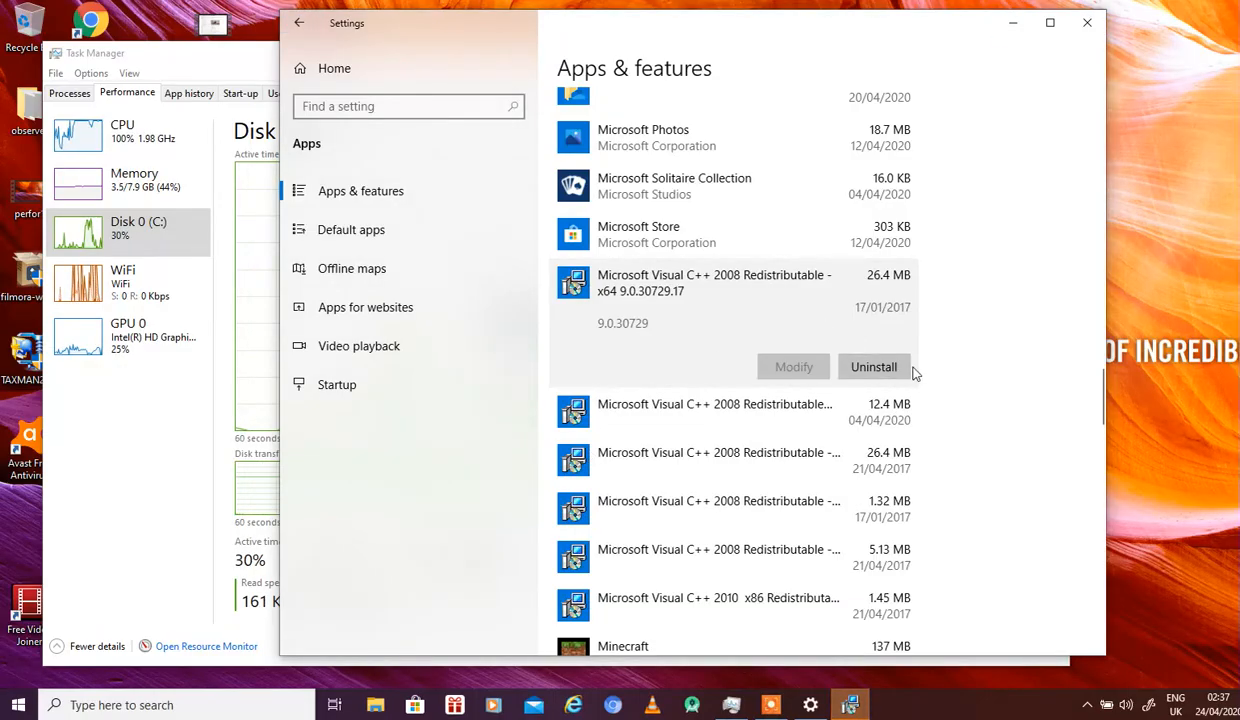
pyautogui.click(855, 712)
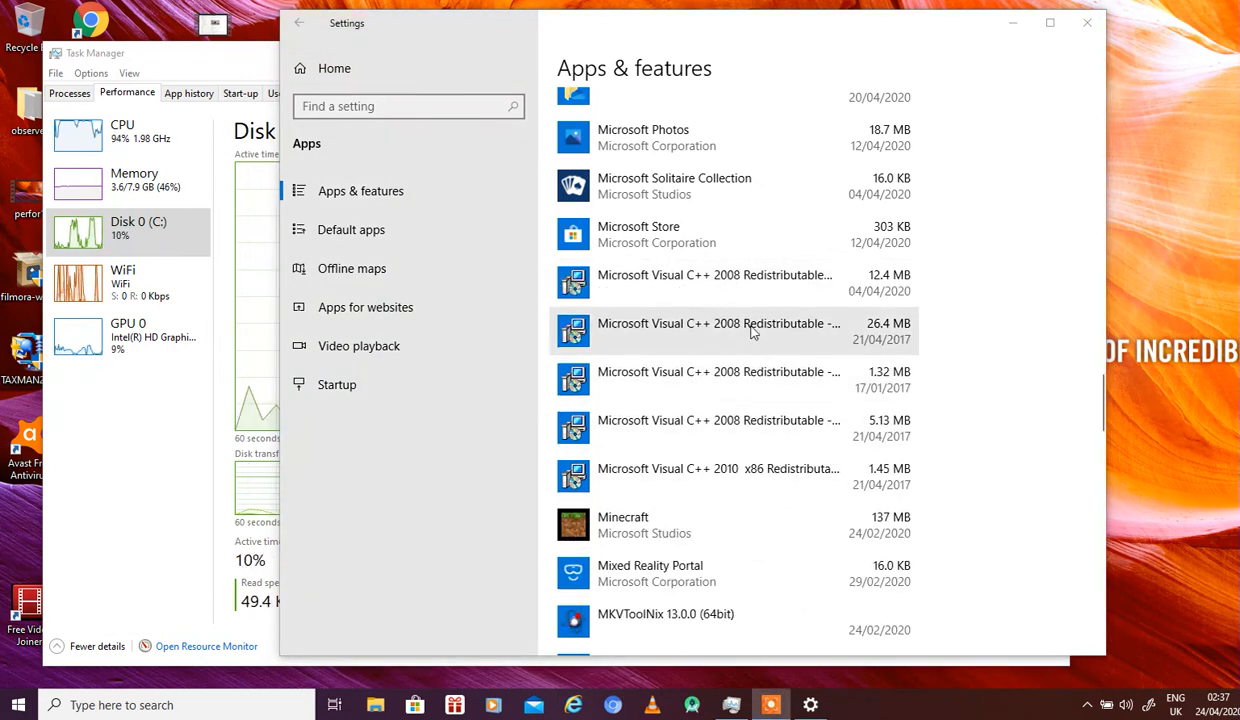
# - Uninstall Microsoft Visual C++ 2008 Redistributable - x64 9.0.30729.6161, moving its progress dialog away from the apps list
pyautogui.click(752, 333)
pyautogui.click(874, 418)
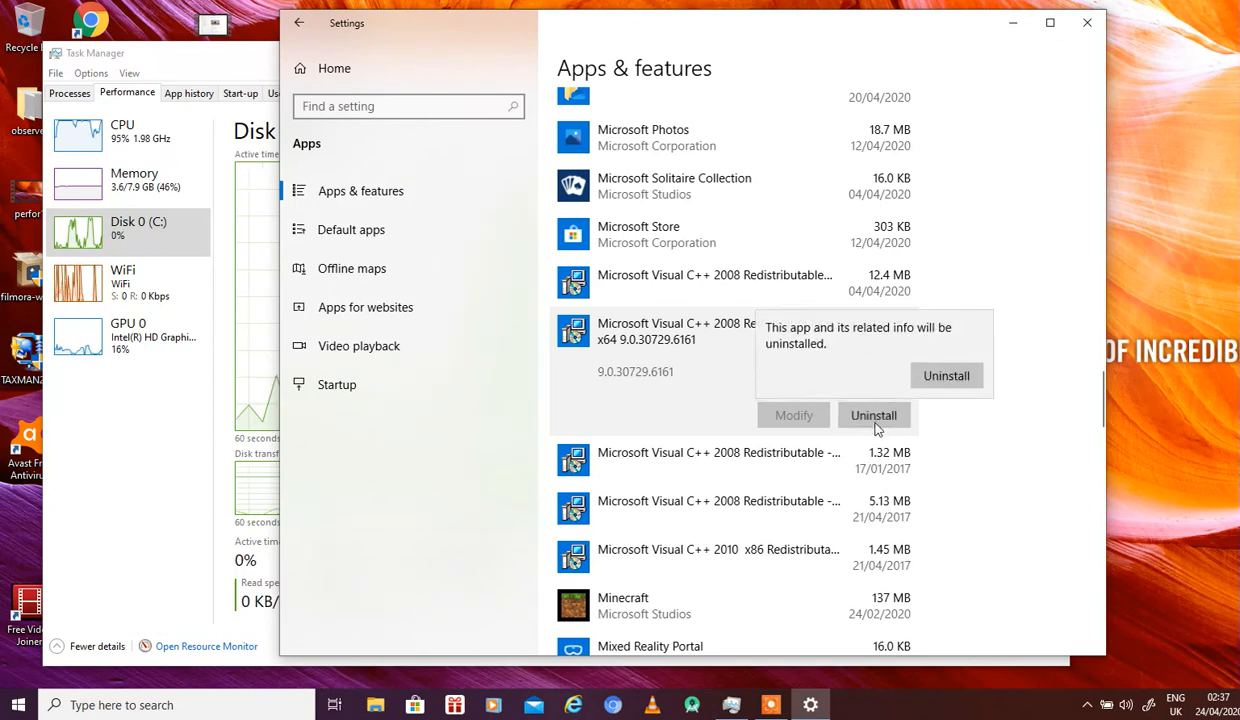
pyautogui.click(942, 377)
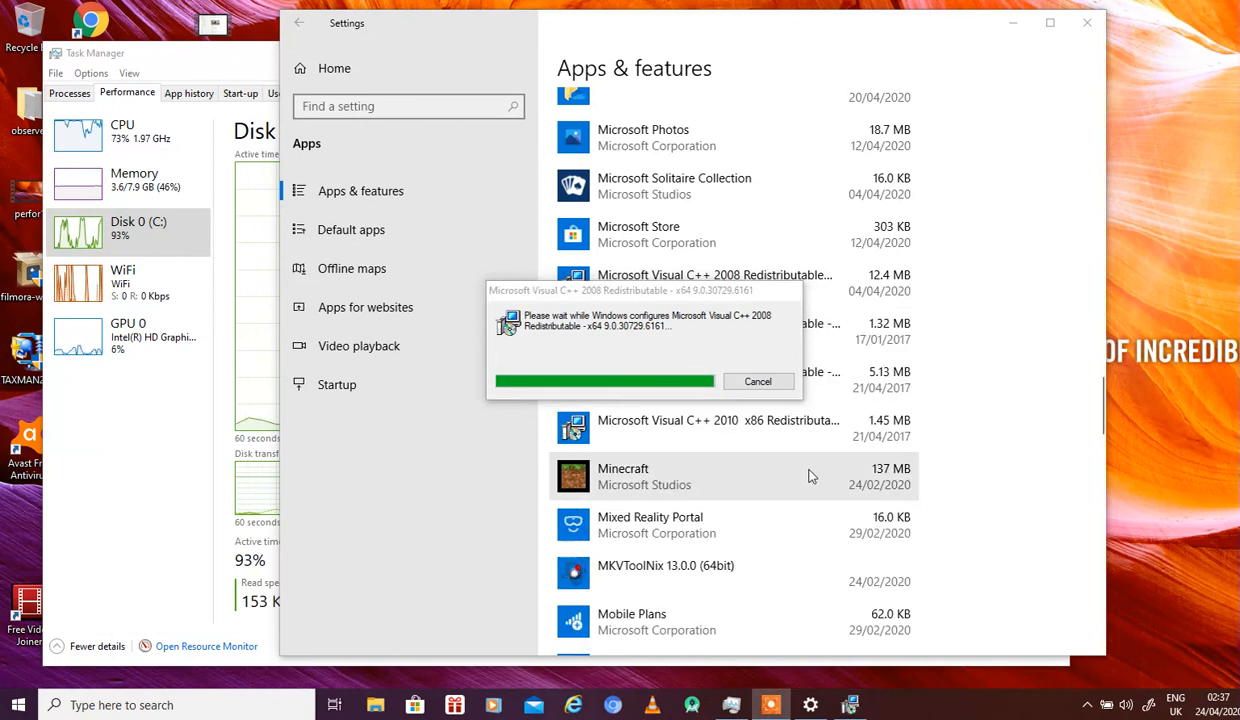
pyautogui.moveTo(681, 292); pyautogui.dragTo(832, 141)
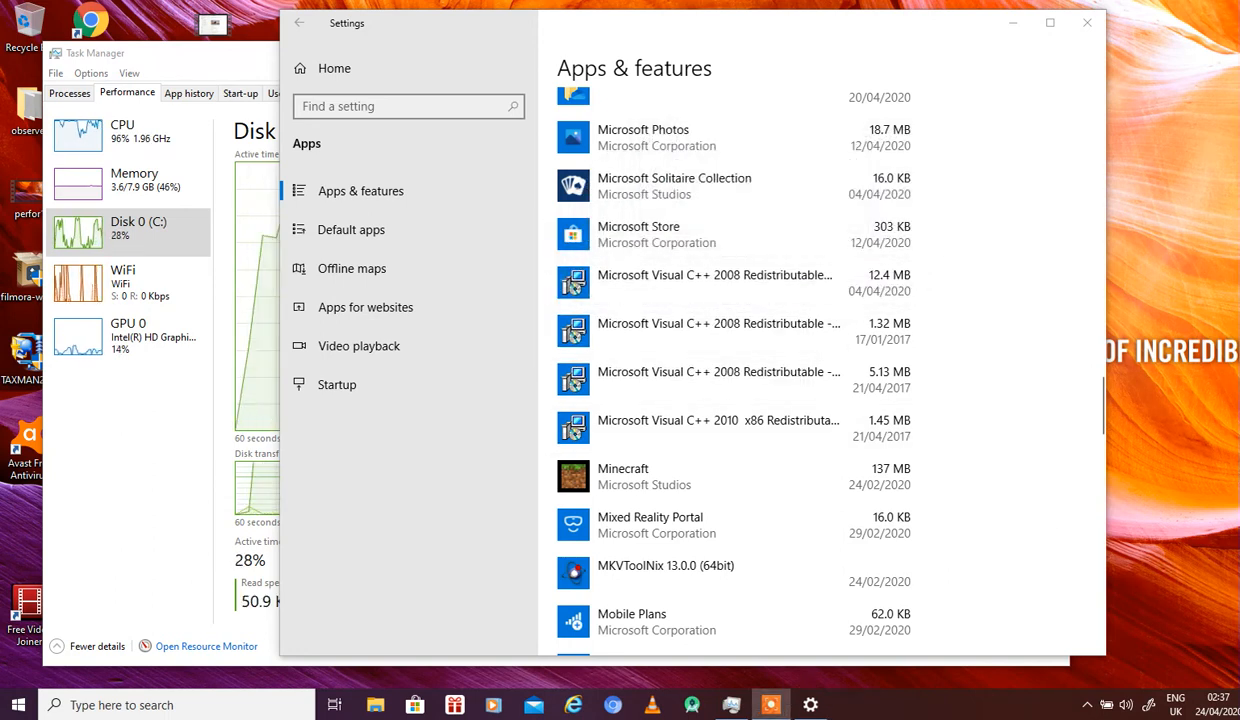
# - Uninstall Microsoft Visual C++ 2010 x86 Redistributable - 10.0.30319 and approve the system permission request
pyautogui.click(793, 440)
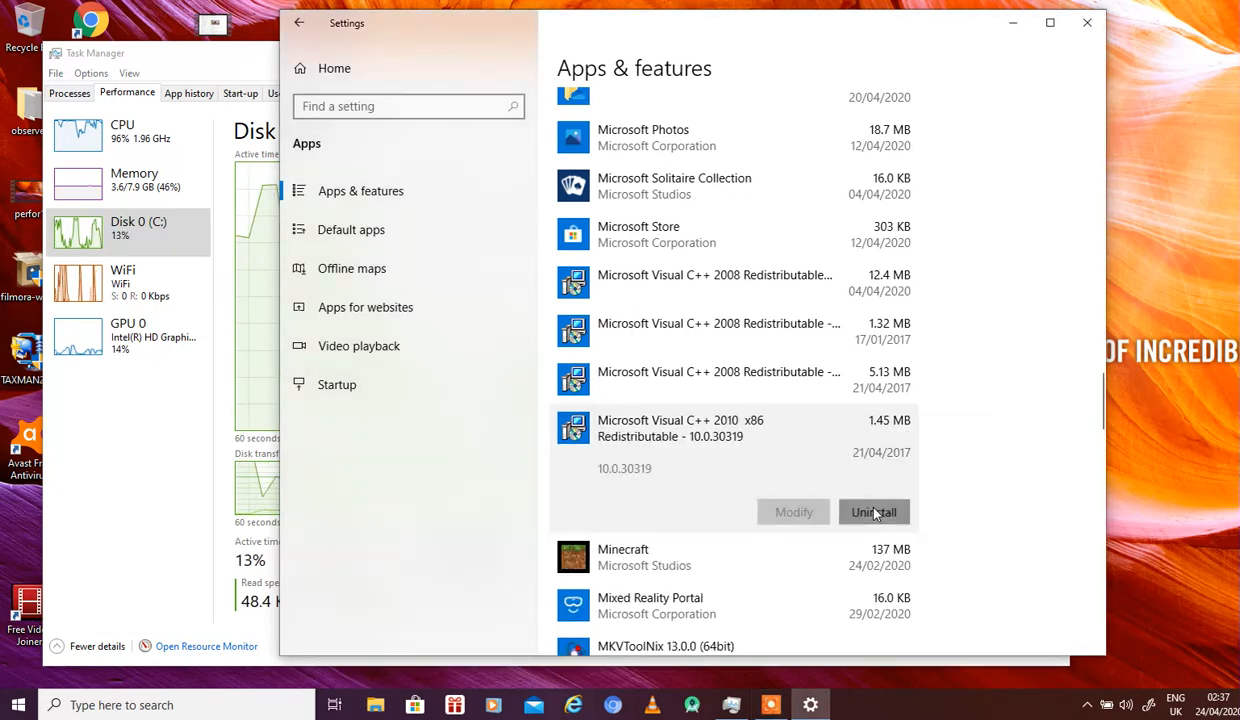
pyautogui.click(872, 511)
pyautogui.click(938, 473)
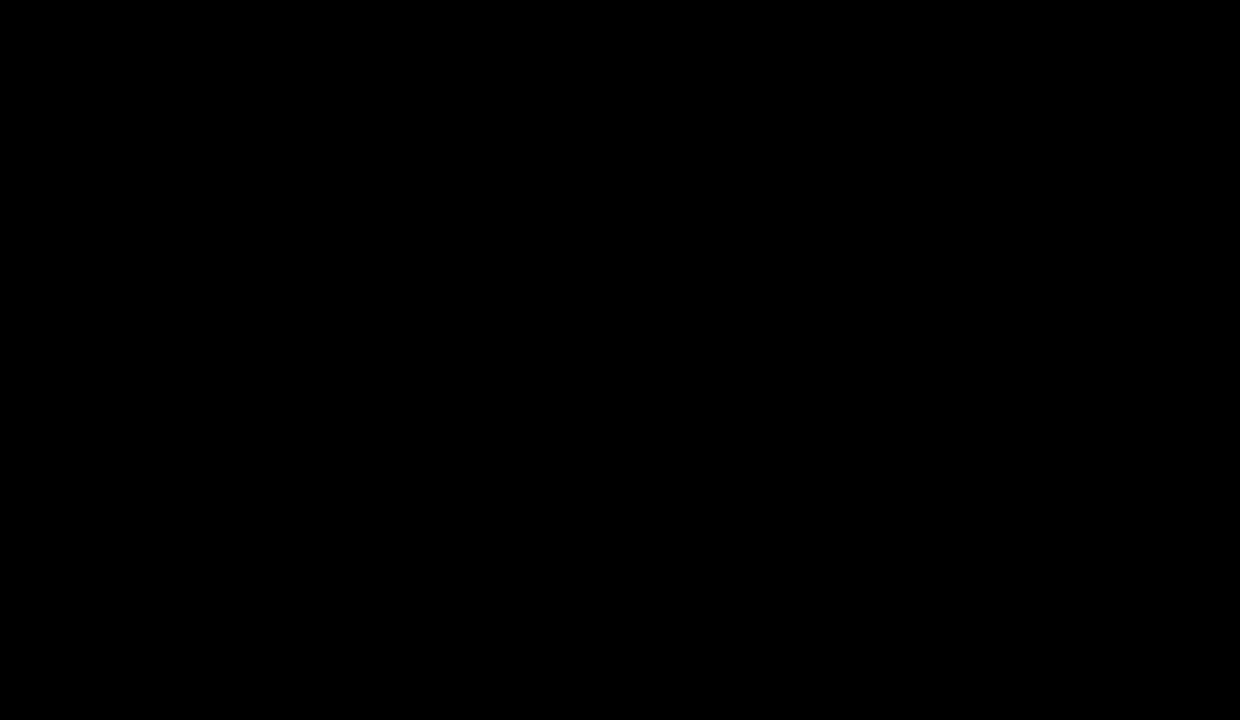
pyautogui.click(606, 470)
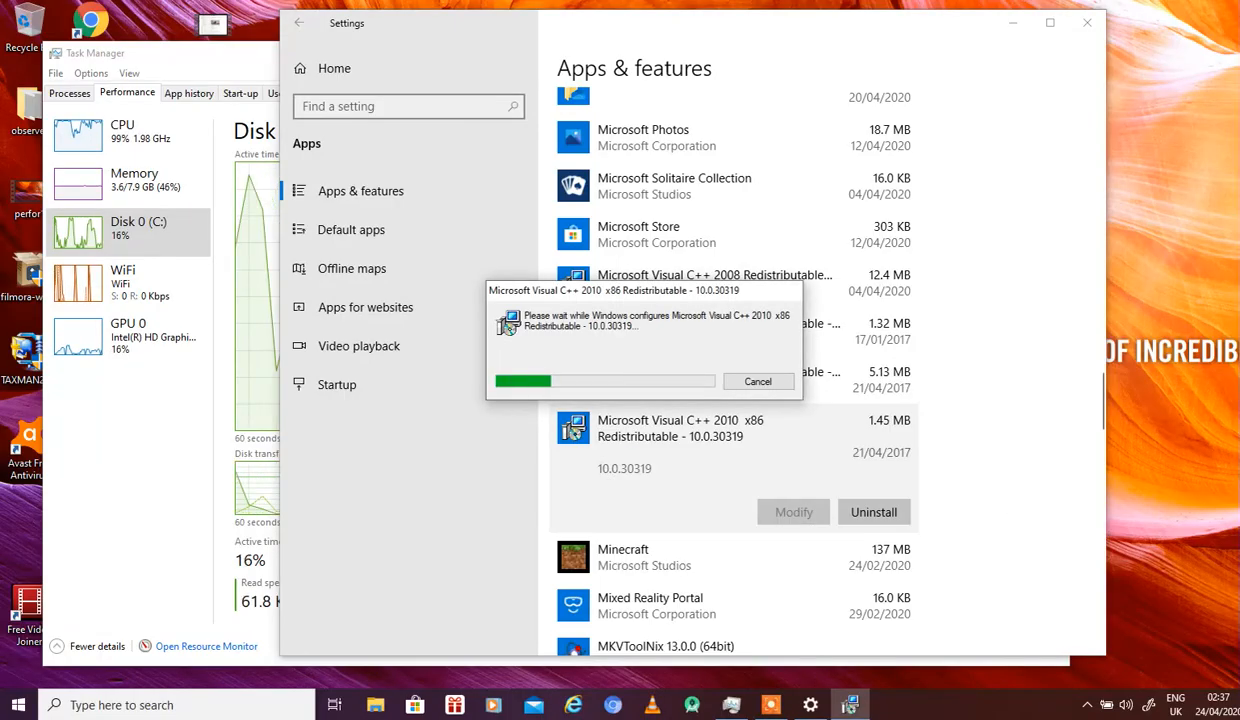
# - Uninstall the remaining Microsoft Visual C++ 2008 Redistributables, including x86 9.0.30729.6161 and x64 9.0.30729.4148
pyautogui.click(874, 415)
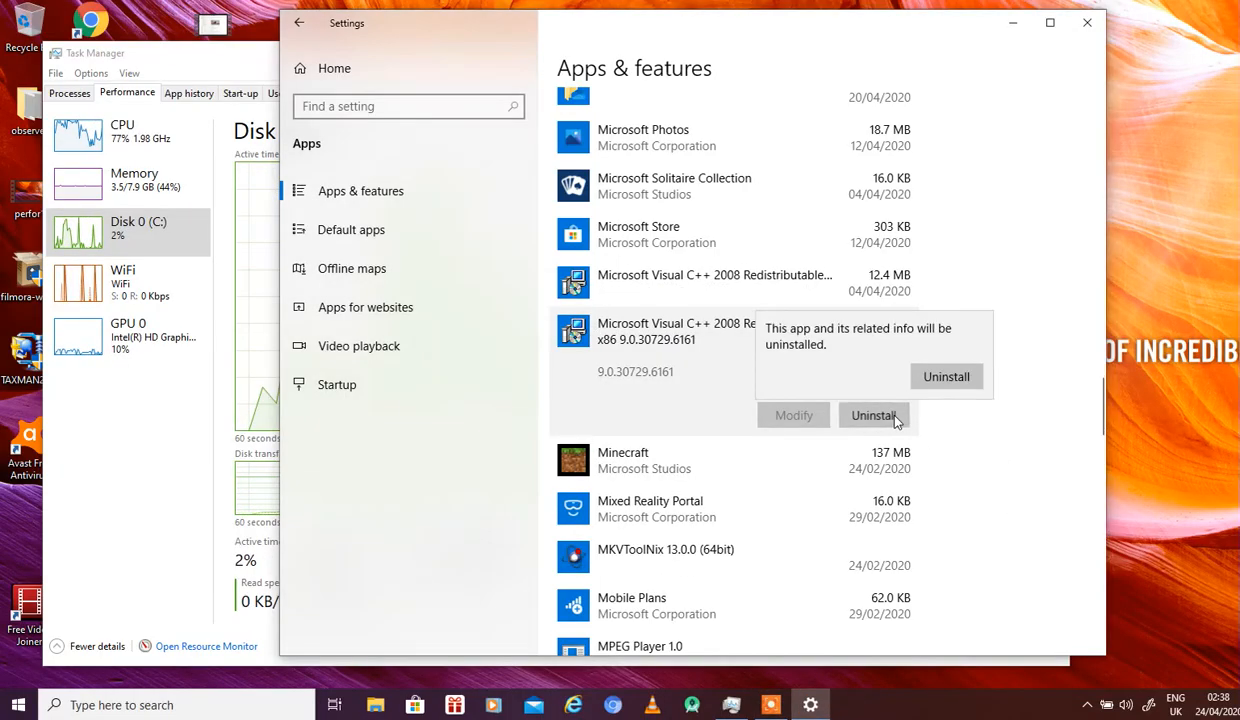
pyautogui.click(942, 375)
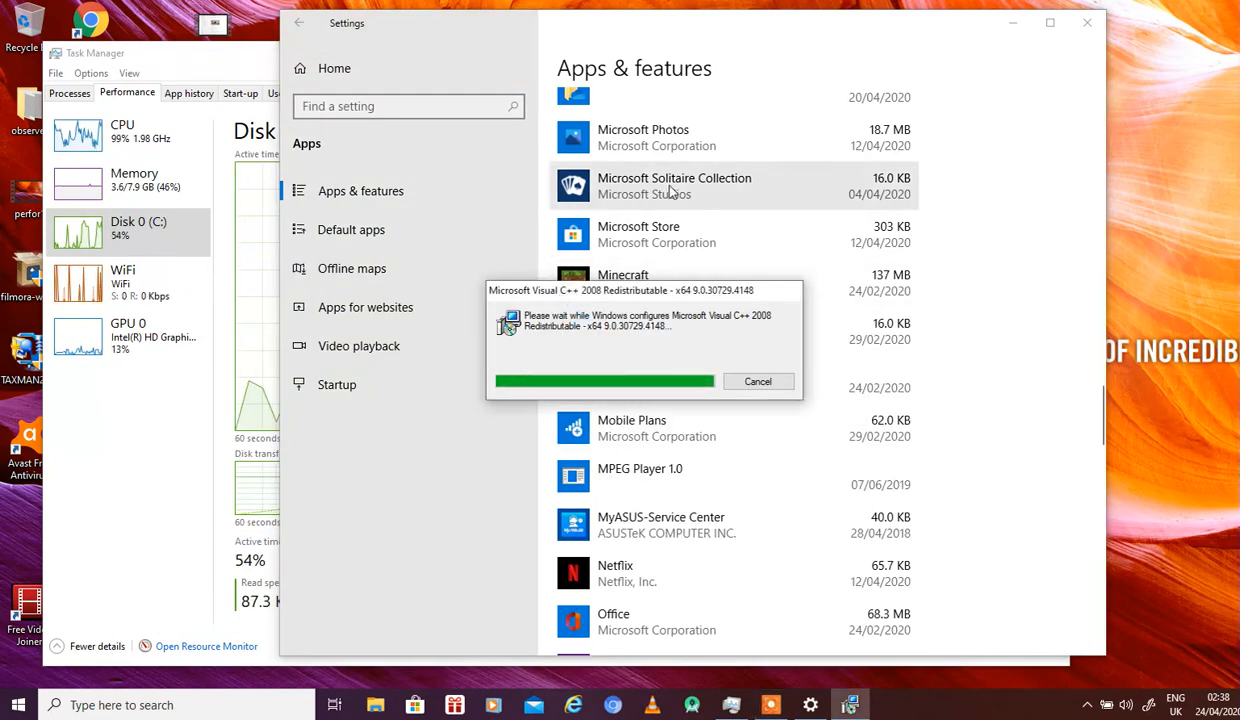
pyautogui.moveTo(600, 290); pyautogui.dragTo(747, 208)
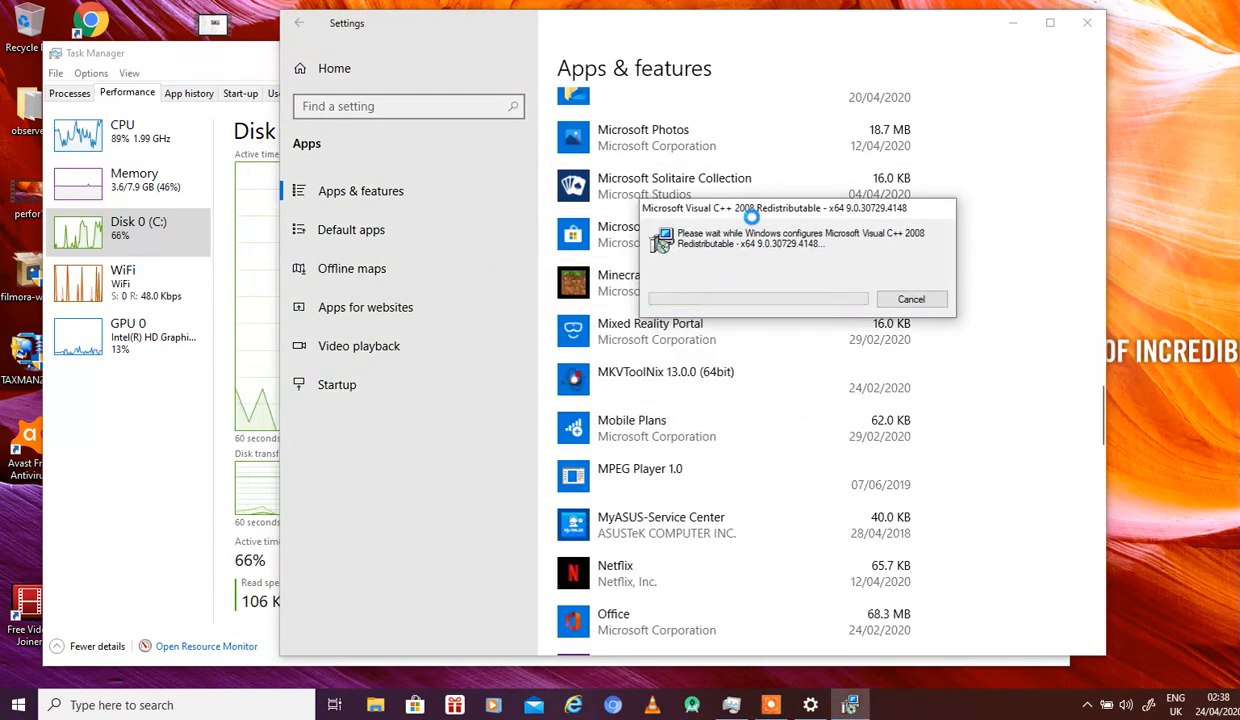
# - Look through the rest of the installed apps list and check which programs run in the hidden notification area
pyautogui.moveTo(1100, 410); pyautogui.dragTo(1099, 568)
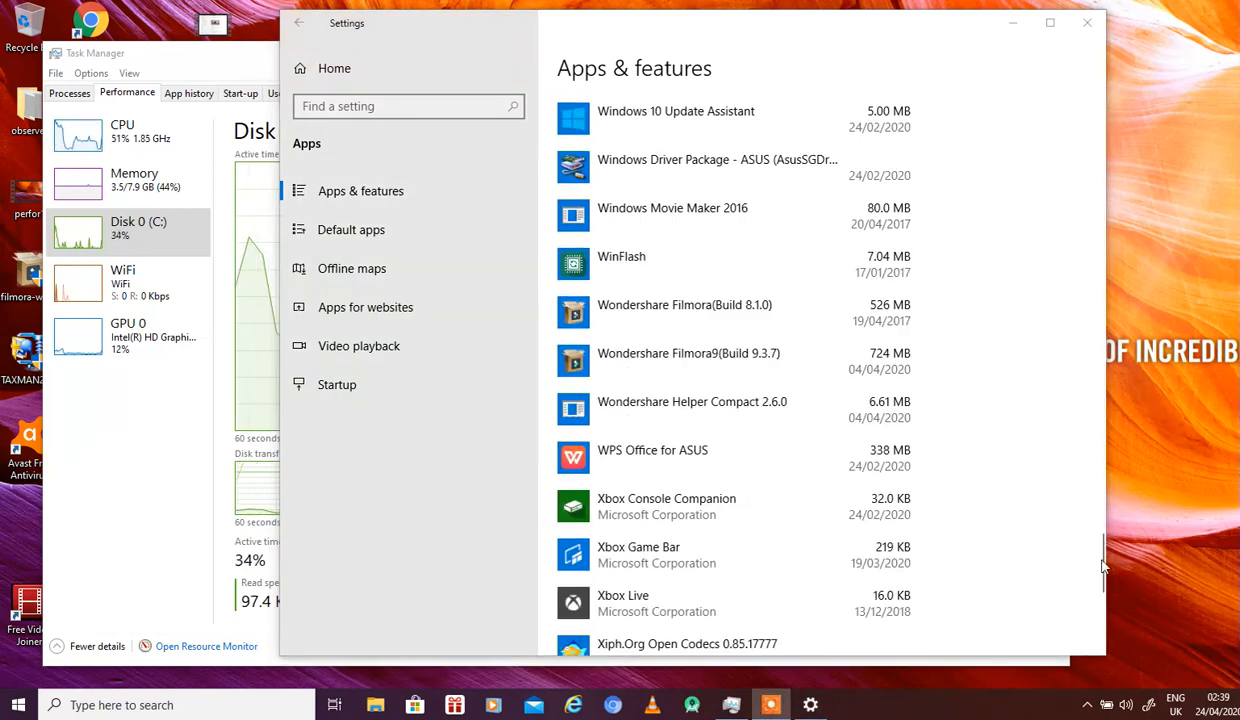
pyautogui.moveTo(1100, 552); pyautogui.dragTo(1104, 447)
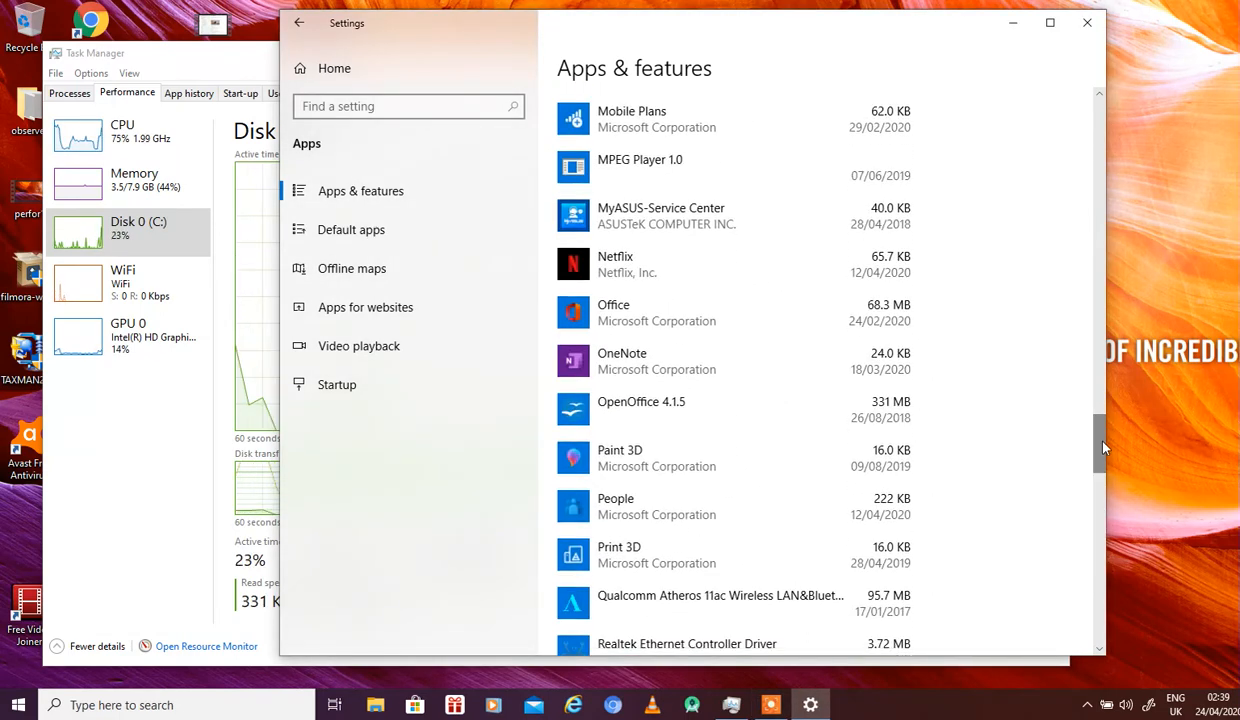
pyautogui.click(1086, 706)
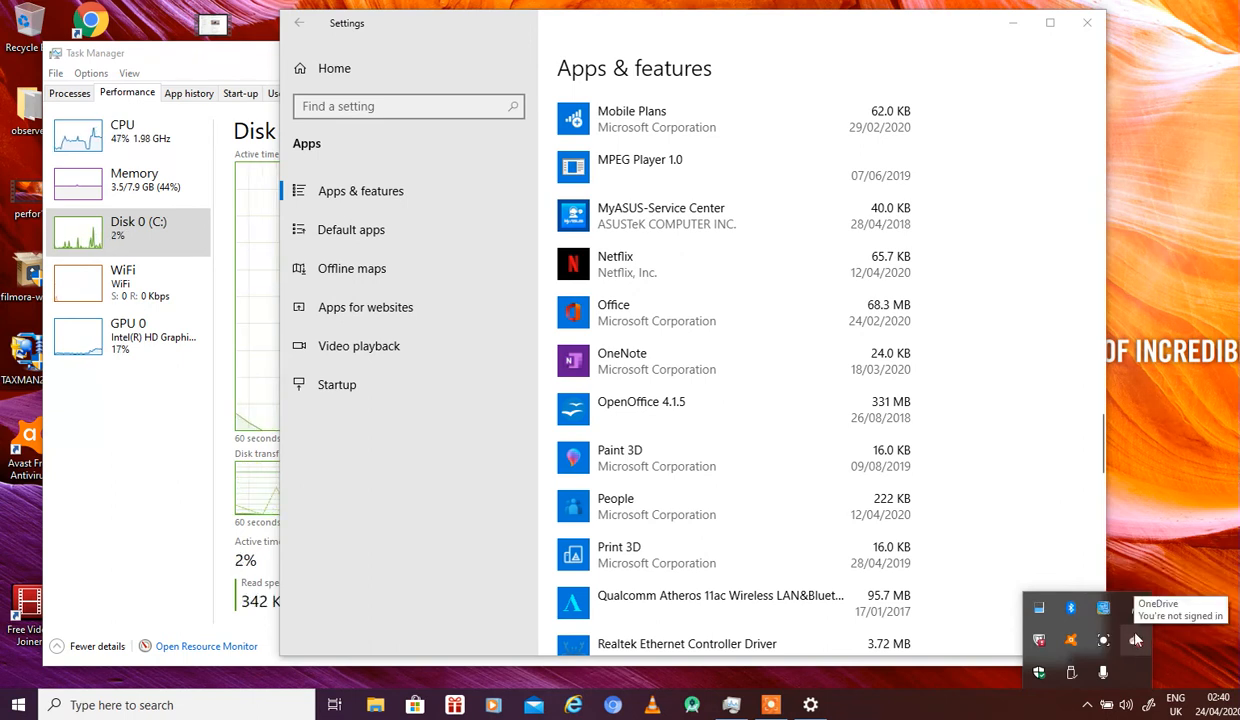
pyautogui.click(355, 247)
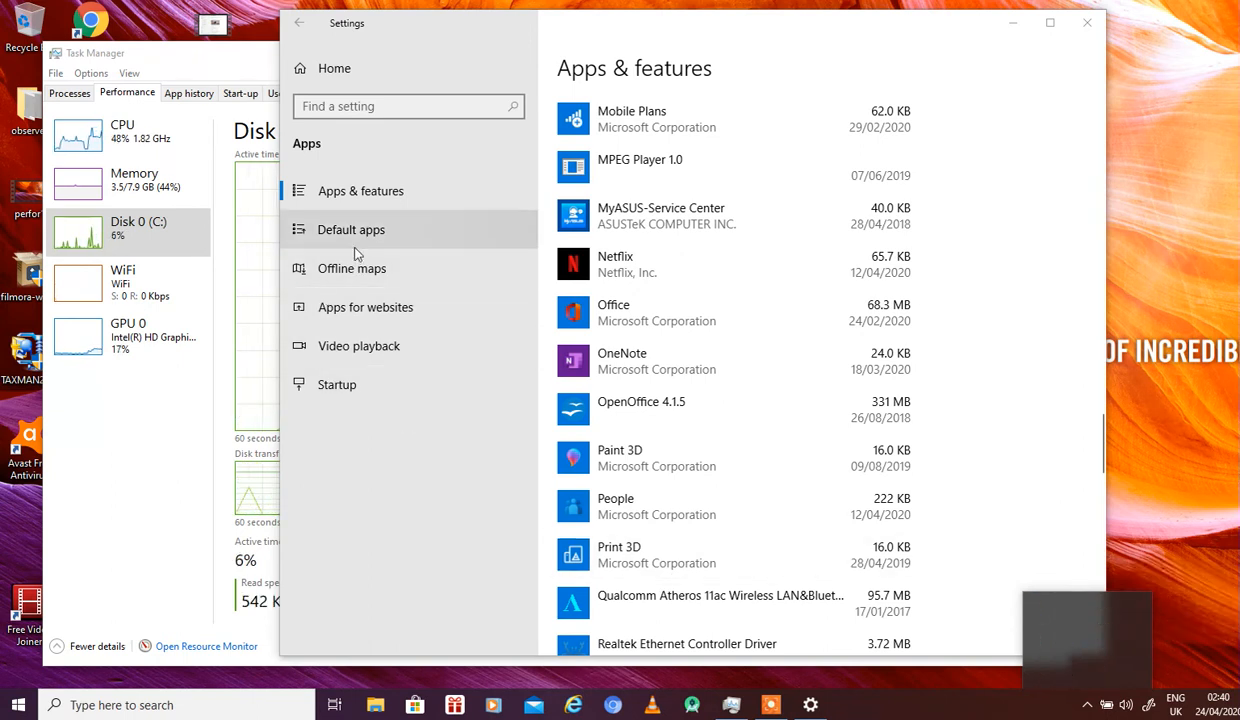
# - Review the whole list of startup apps to check which ones are switched on or off
pyautogui.click(426, 388)
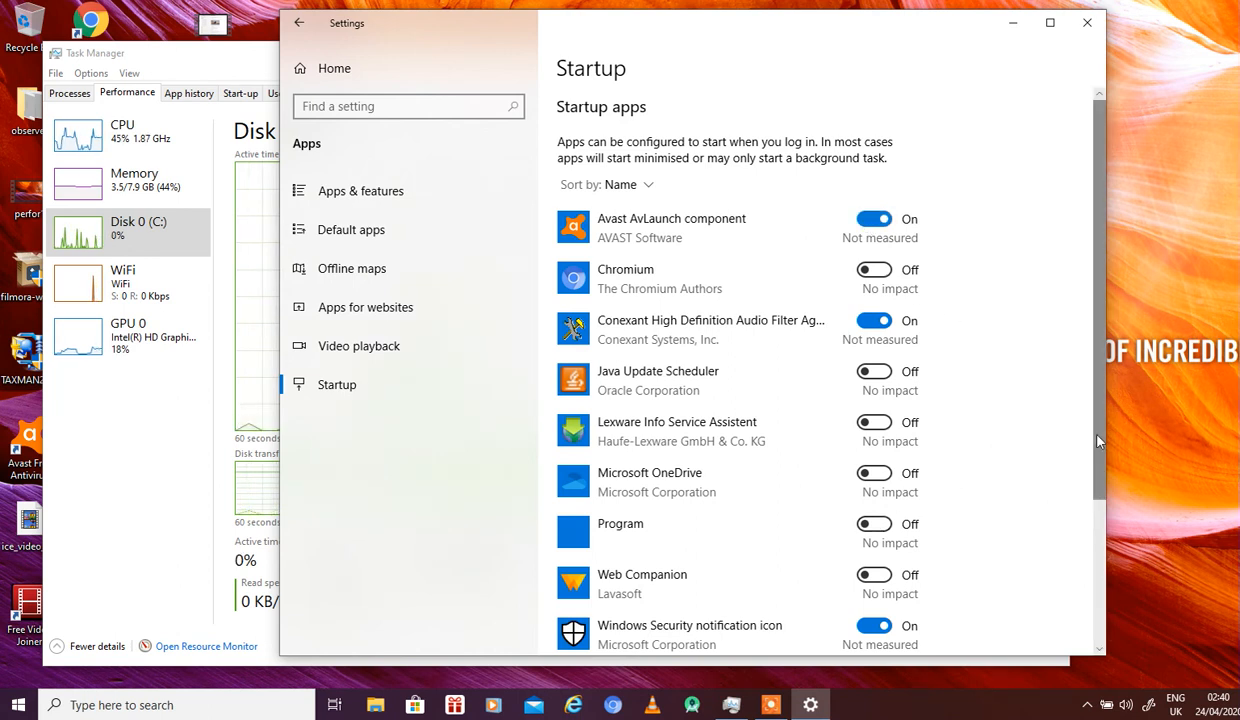
pyautogui.scroll(-3, 1063, 440)
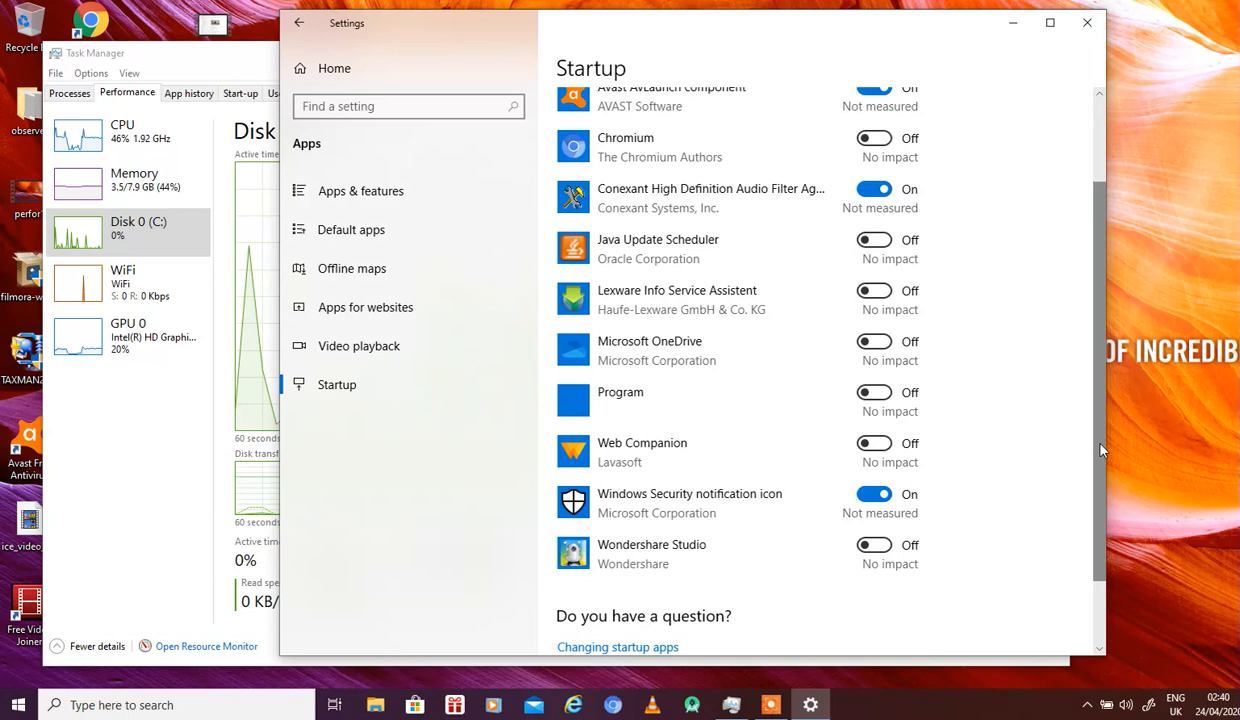
pyautogui.scroll(3, 1065, 428)
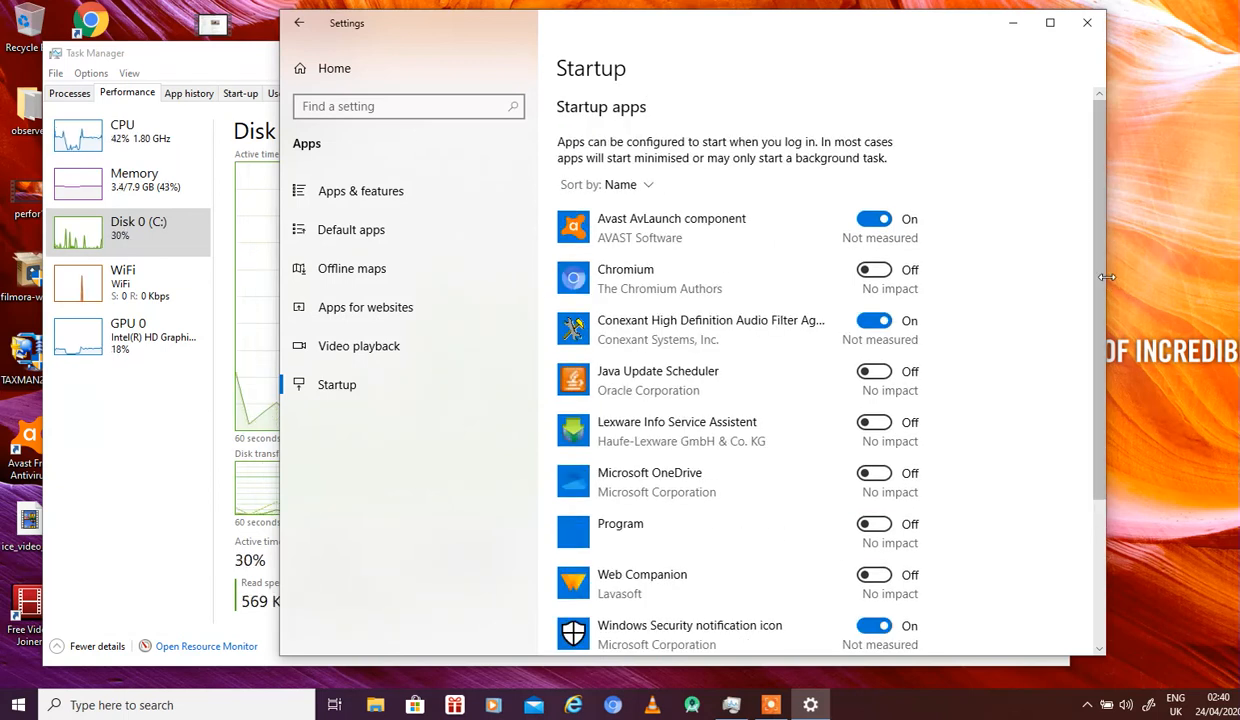
# - Check the disk and GPU performance graphs in Task Manager, minimise it, and close the Settings window
pyautogui.click(155, 462)
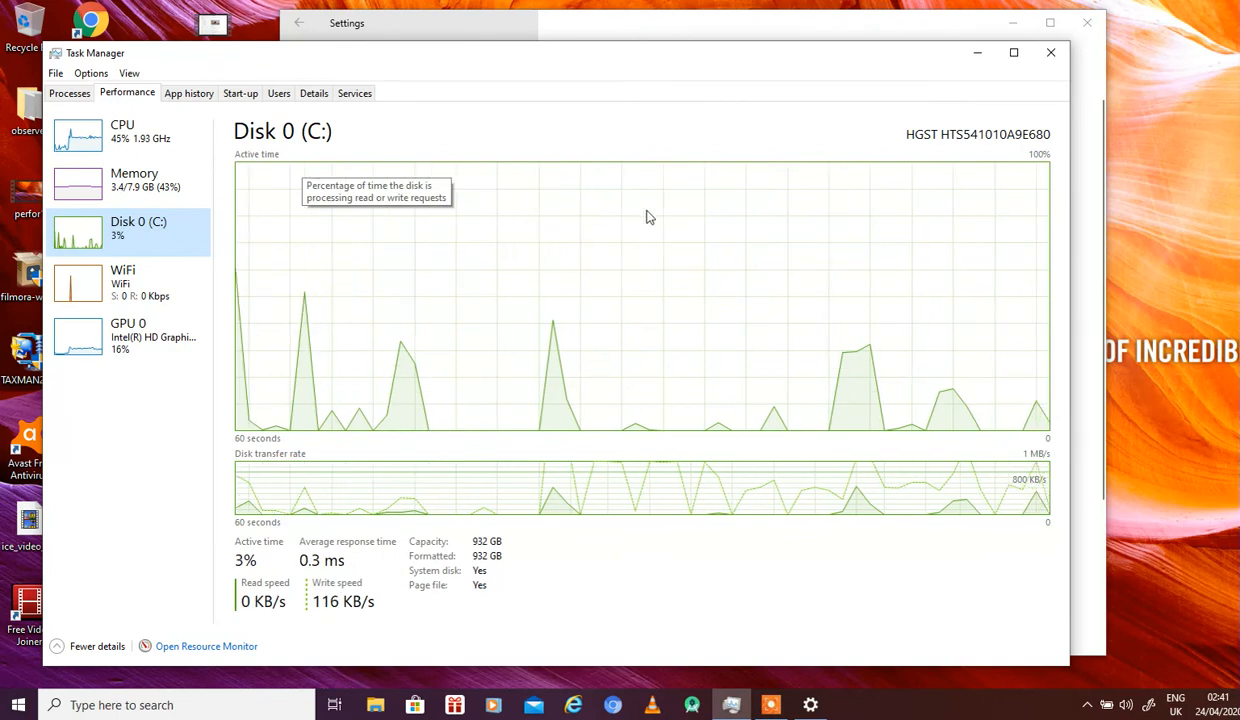
pyautogui.click(156, 347)
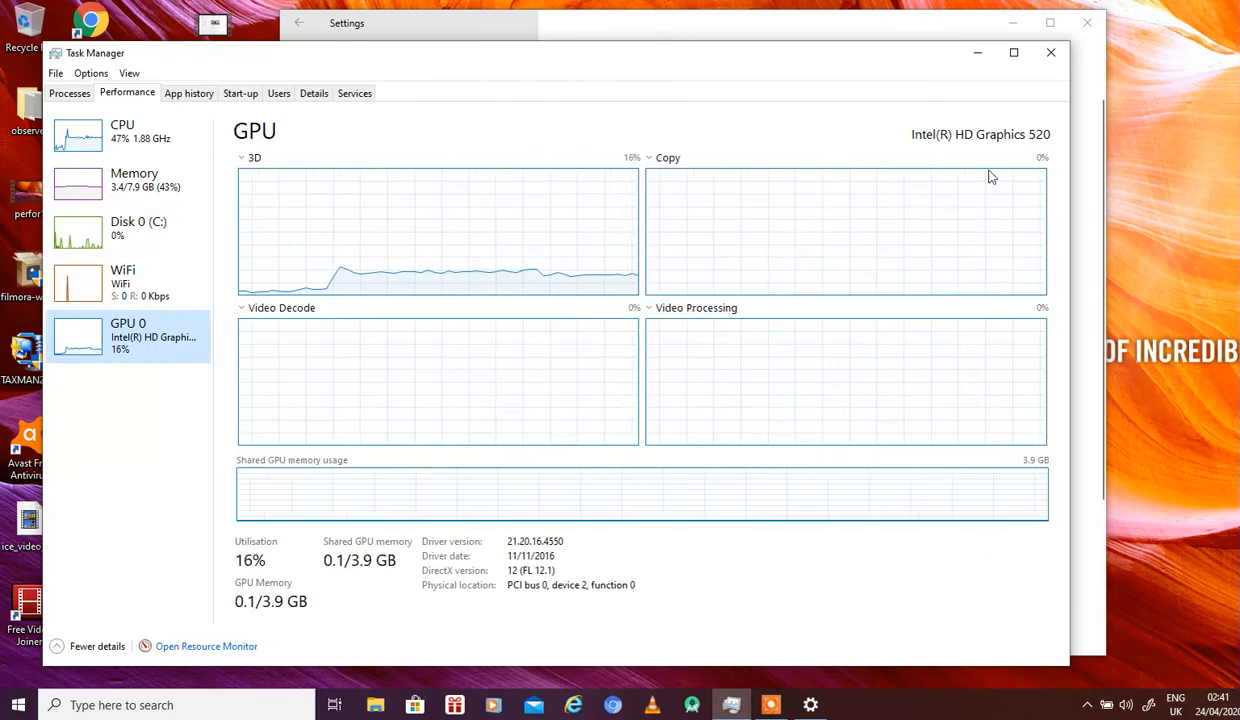
pyautogui.click(975, 54)
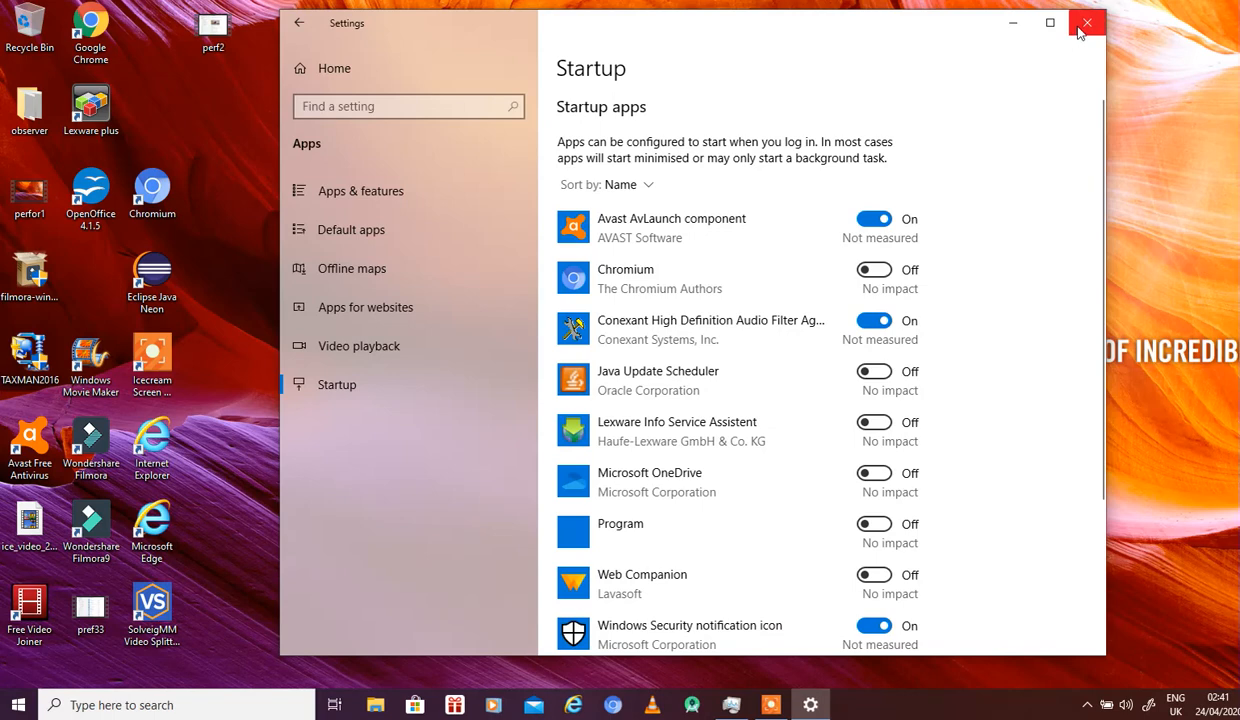
pyautogui.click(1080, 34)
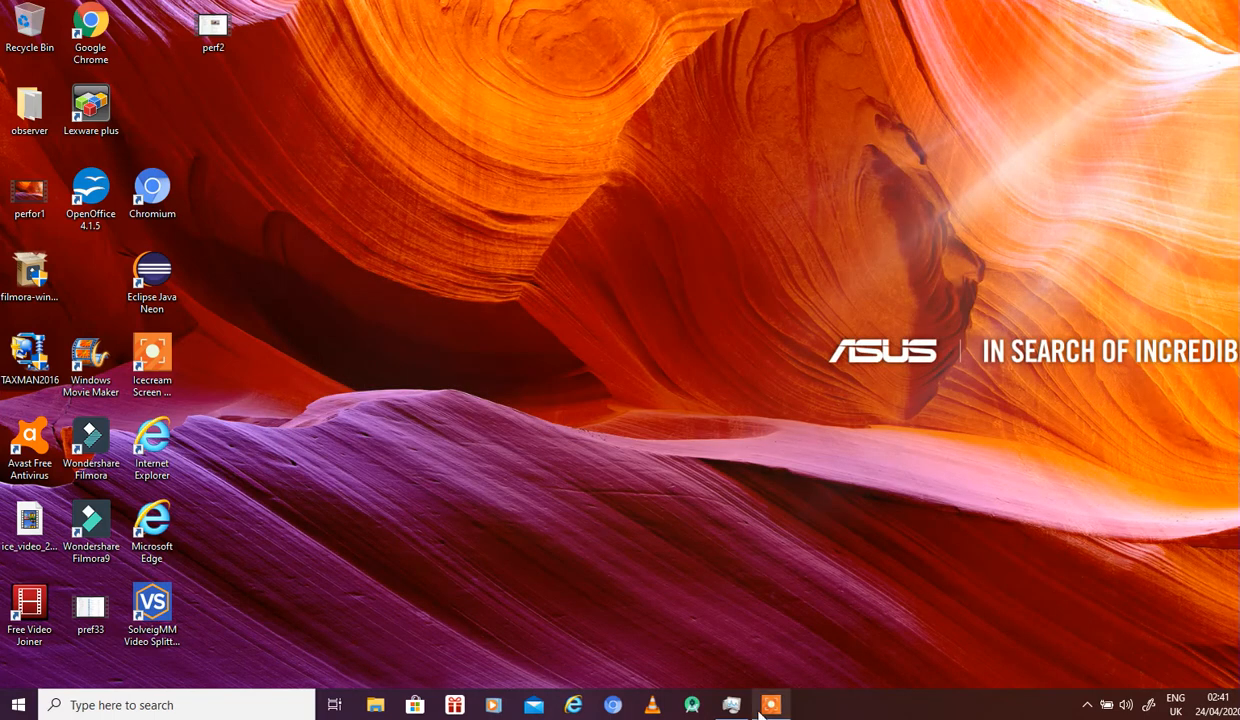
pyautogui.click(760, 708)
pyautogui.moveTo(752, 660); pyautogui.dragTo(1239, 618)
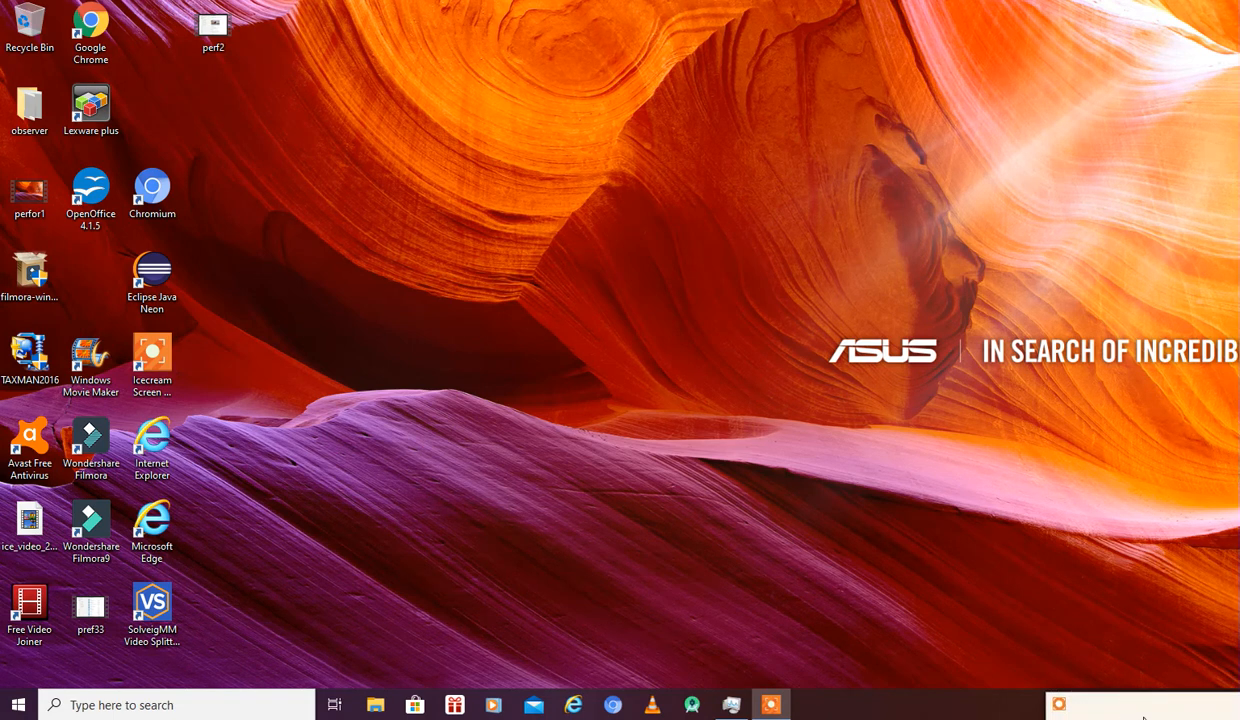
pyautogui.click(1125, 712)
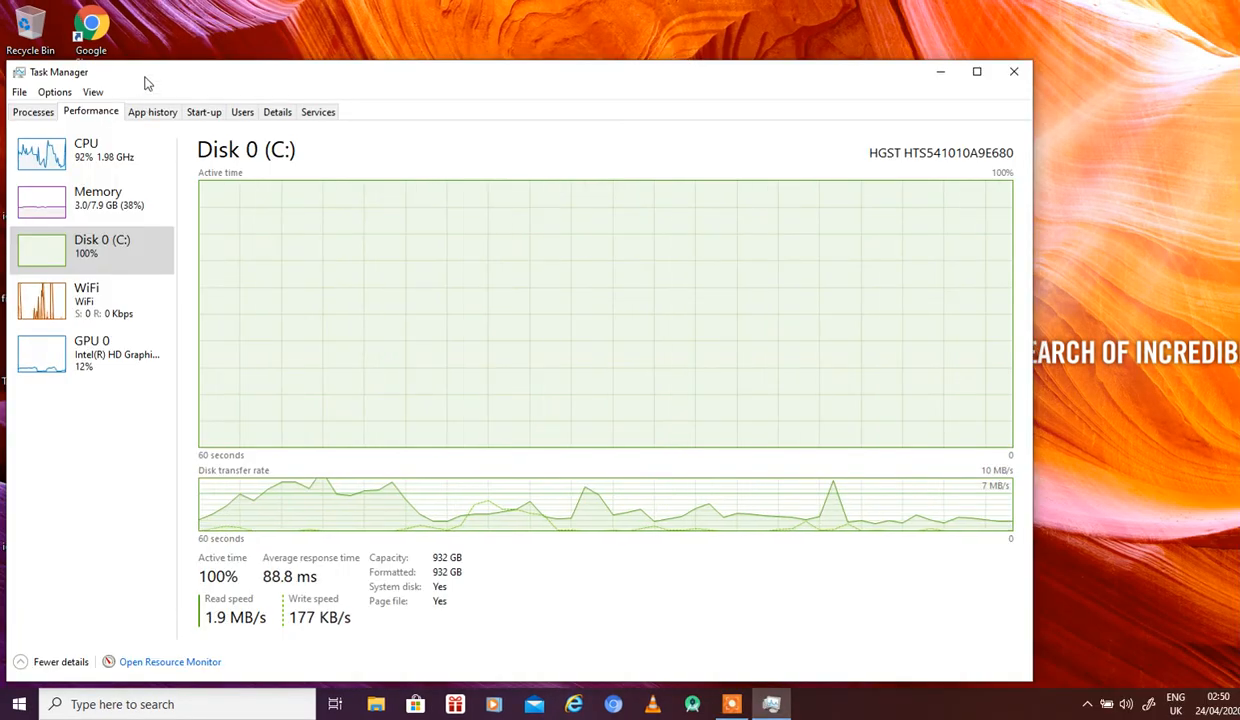
# - Move Task Manager clear of the desktop icons, browse to the IOT folder on OS (C:) in File Explorer, and minimise the folder window
pyautogui.moveTo(281, 86); pyautogui.dragTo(531, 42)
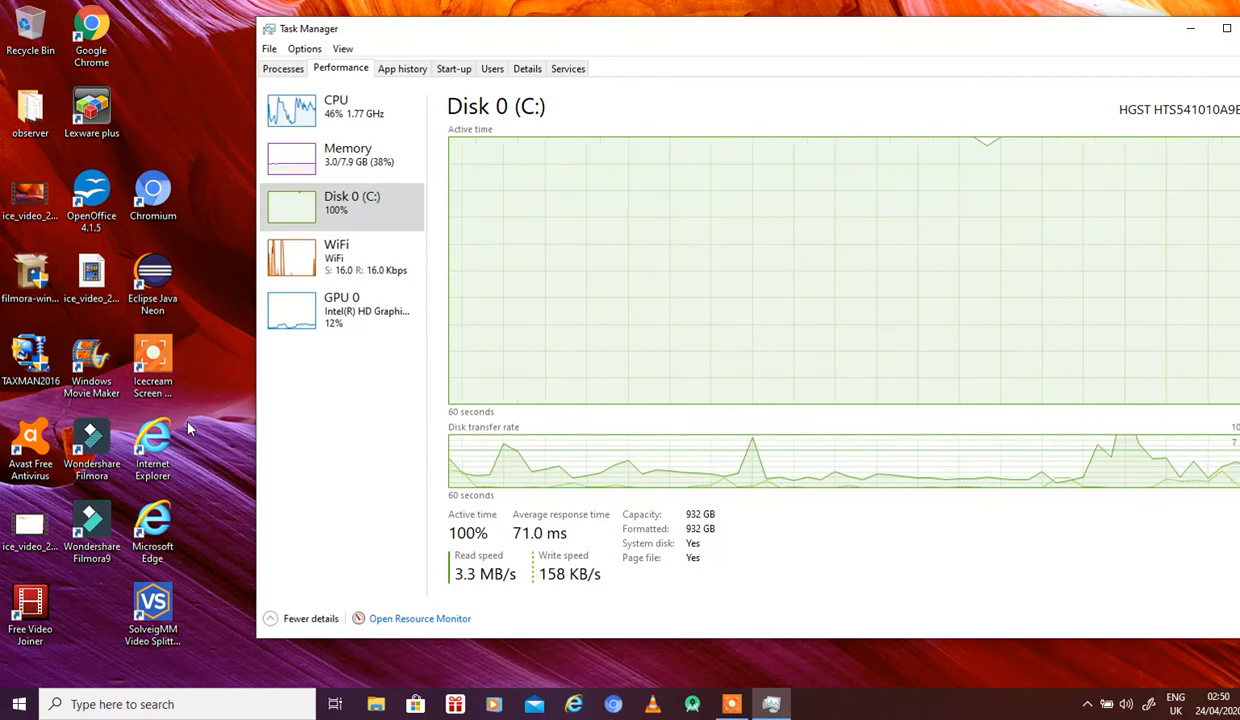
pyautogui.click(374, 705)
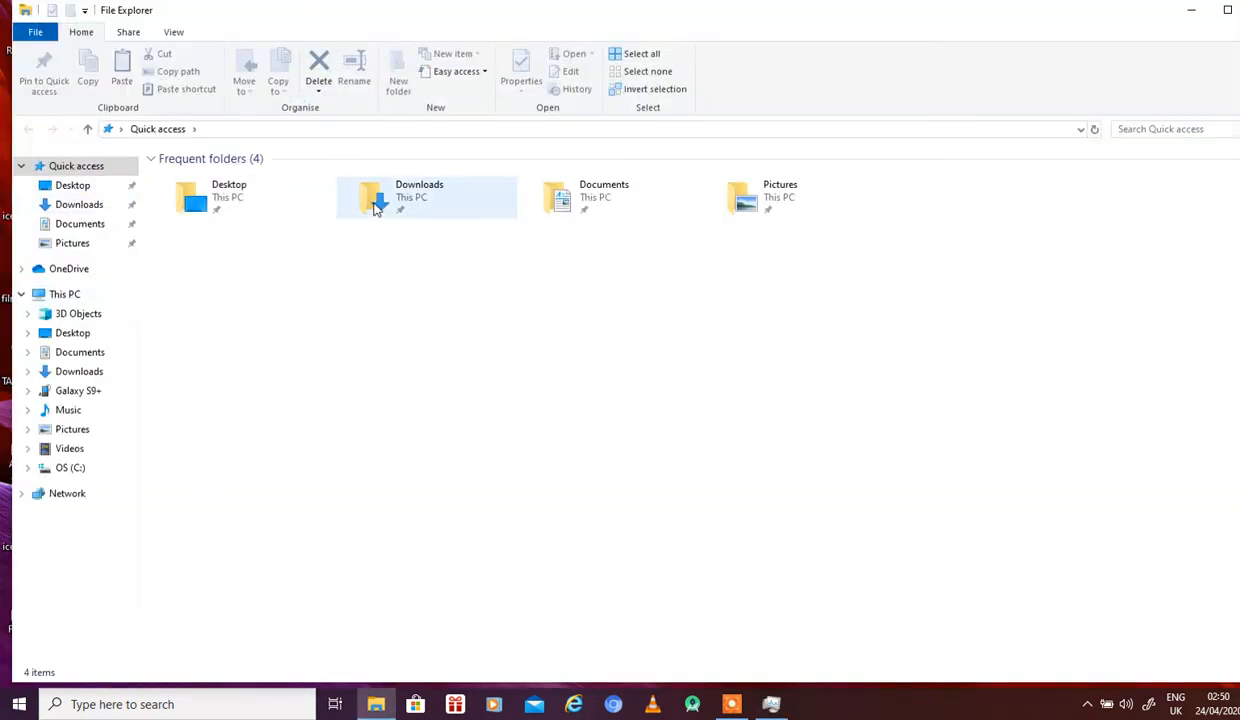
pyautogui.click(63, 474)
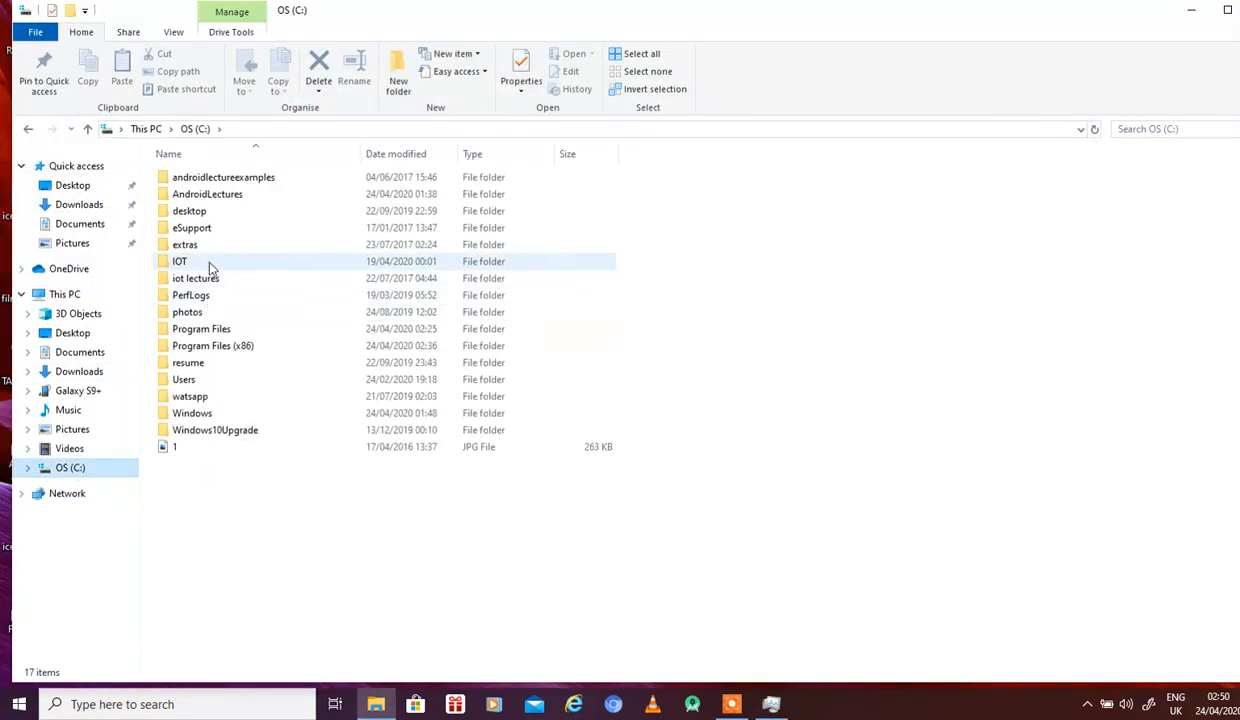
pyautogui.doubleClick(208, 264)
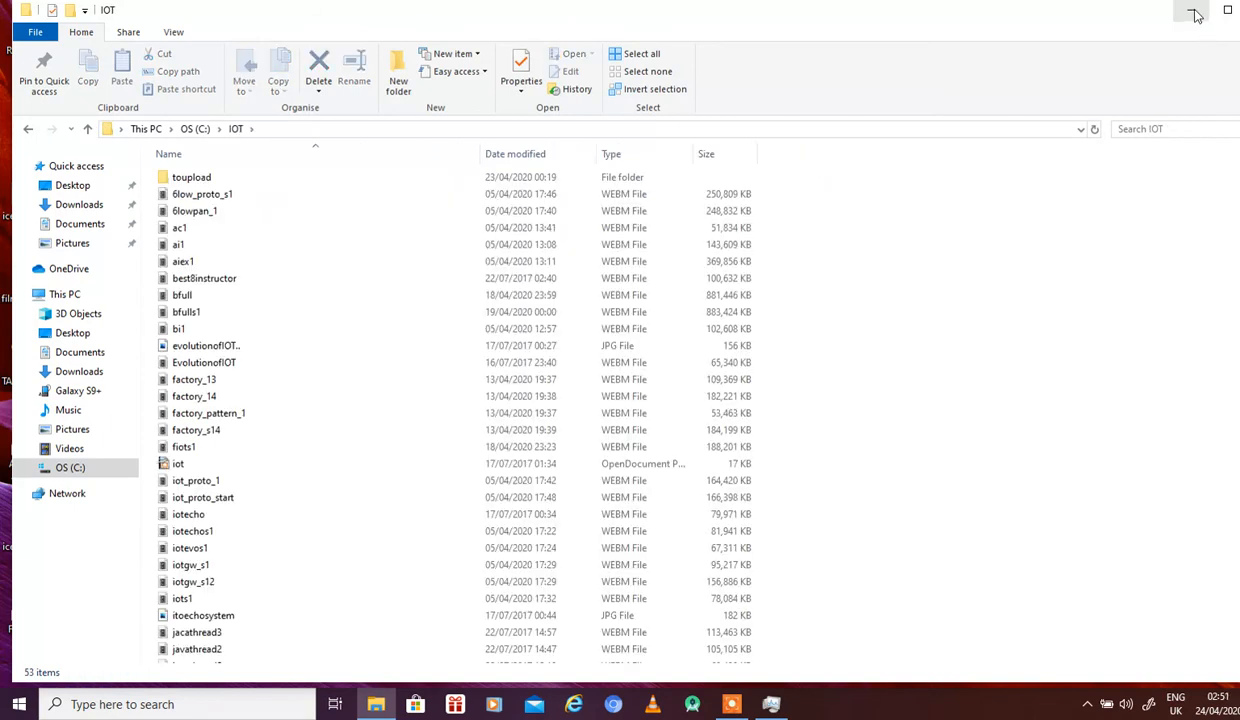
pyautogui.click(1194, 12)
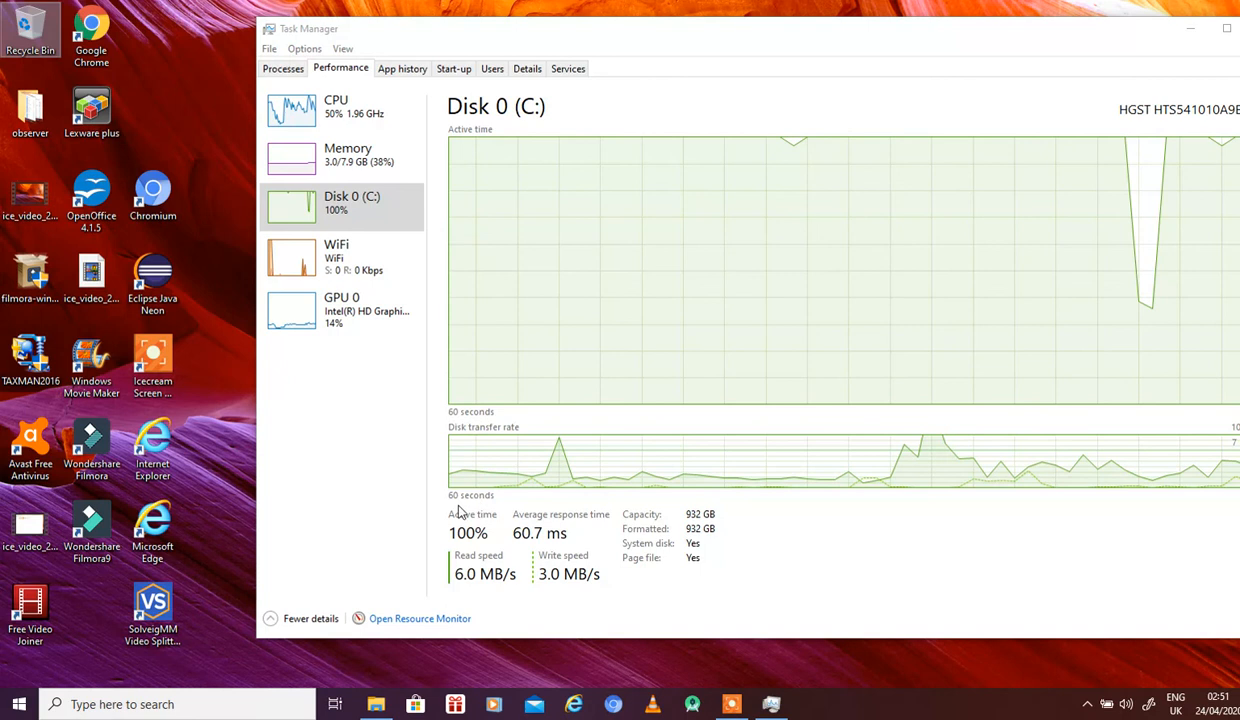
# - Review the running processes, the start-up programs' status, and the programs in the hidden notification area
pyautogui.click(284, 69)
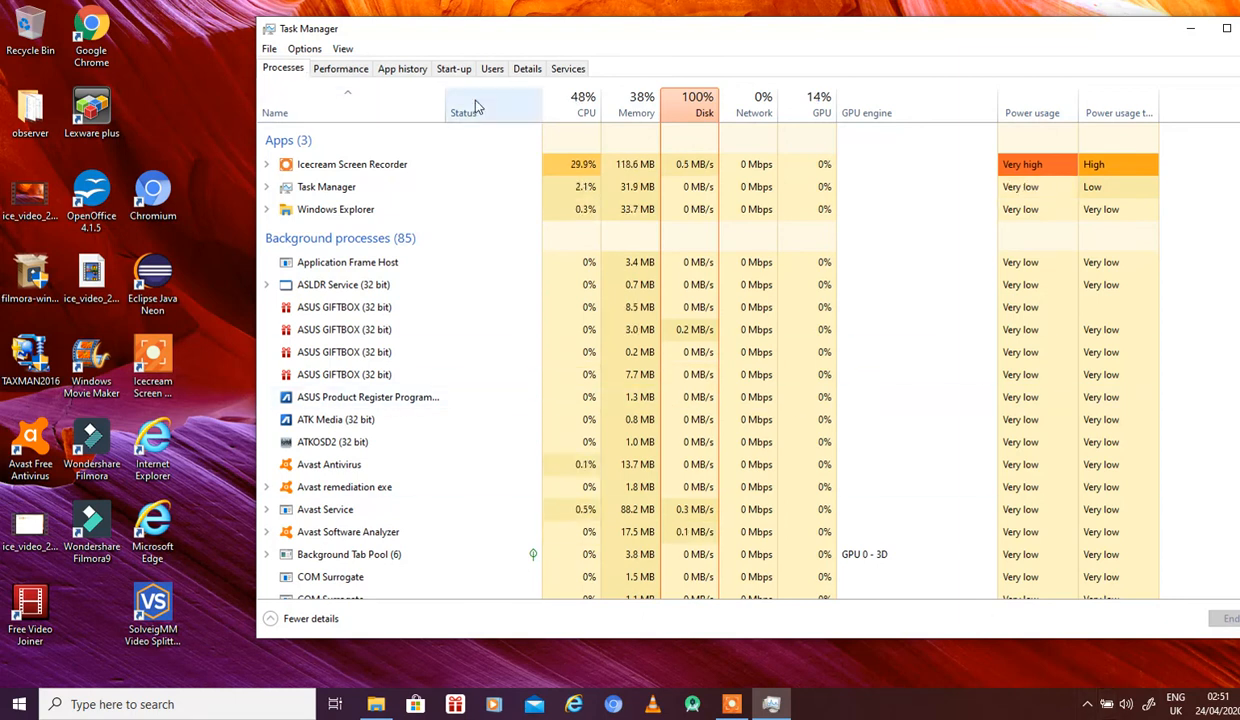
pyautogui.click(453, 72)
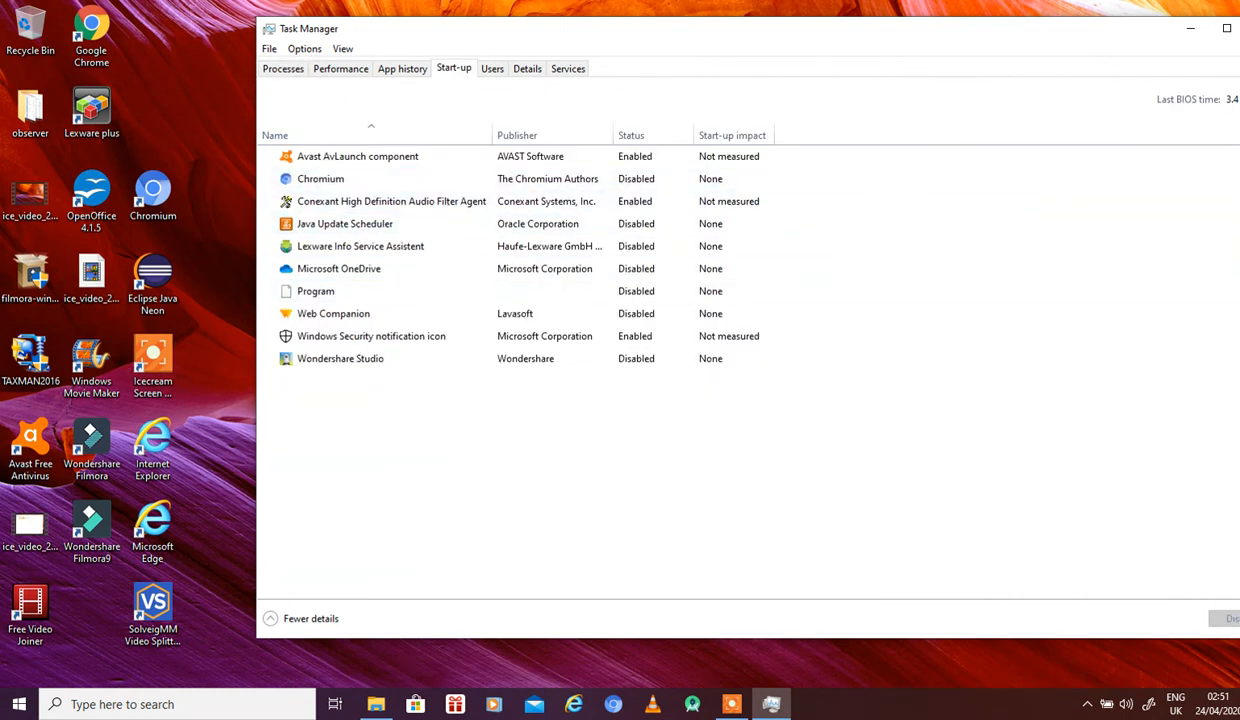
pyautogui.click(1088, 704)
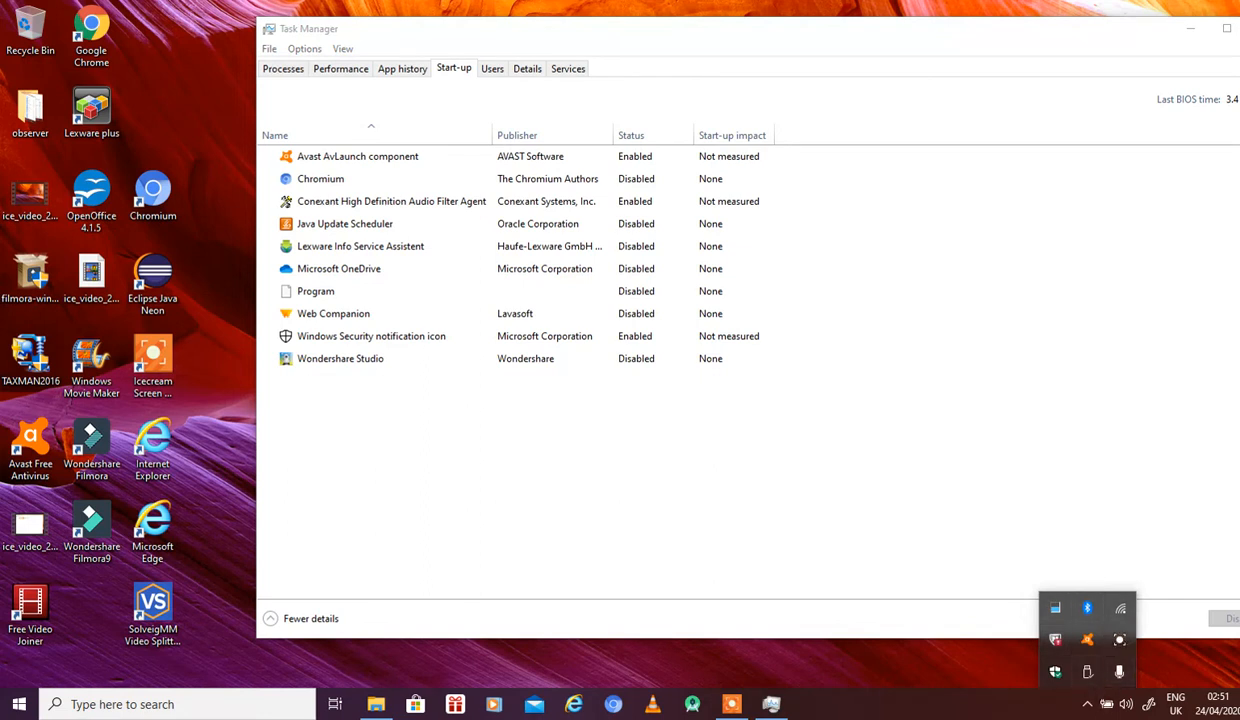
pyautogui.click(215, 705)
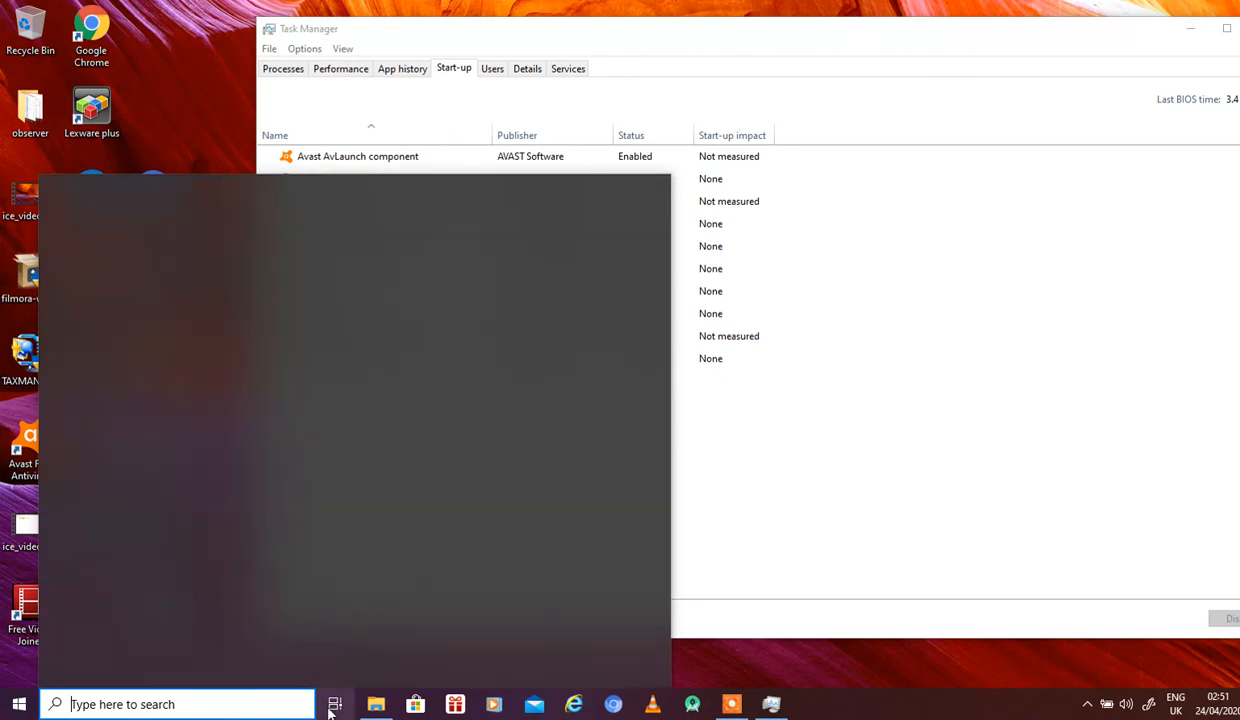
pyautogui.click(876, 705)
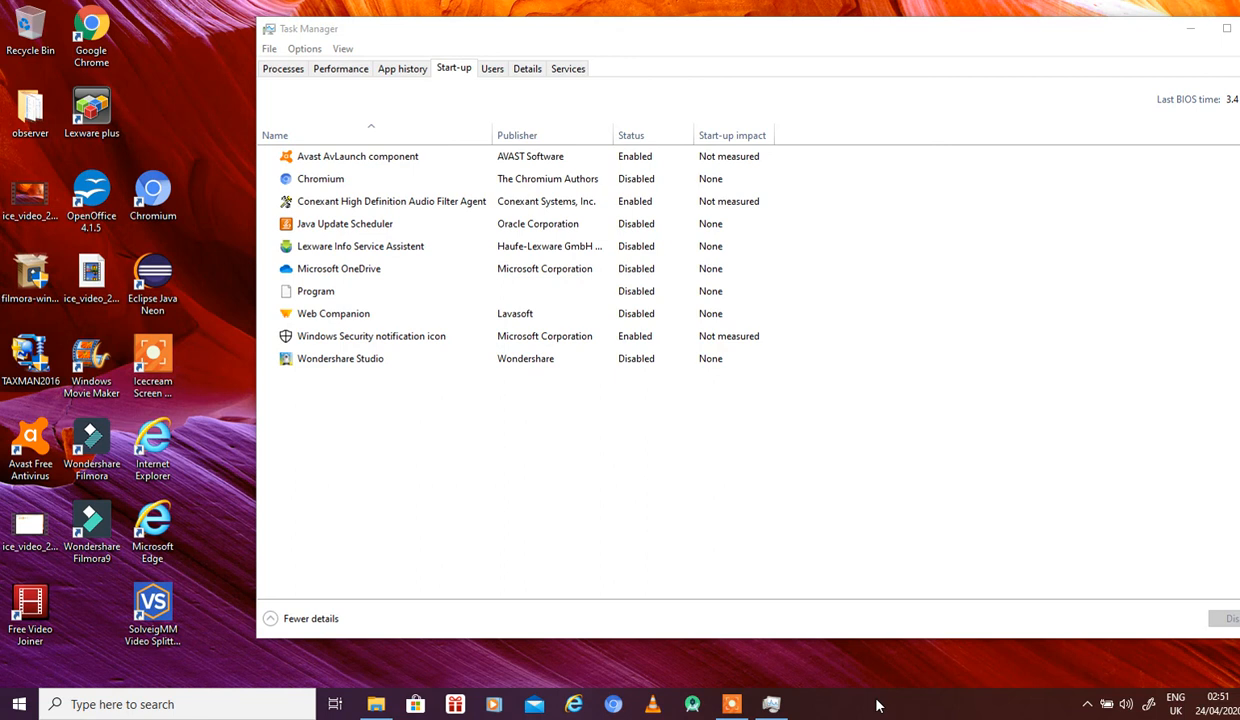
pyautogui.click(733, 705)
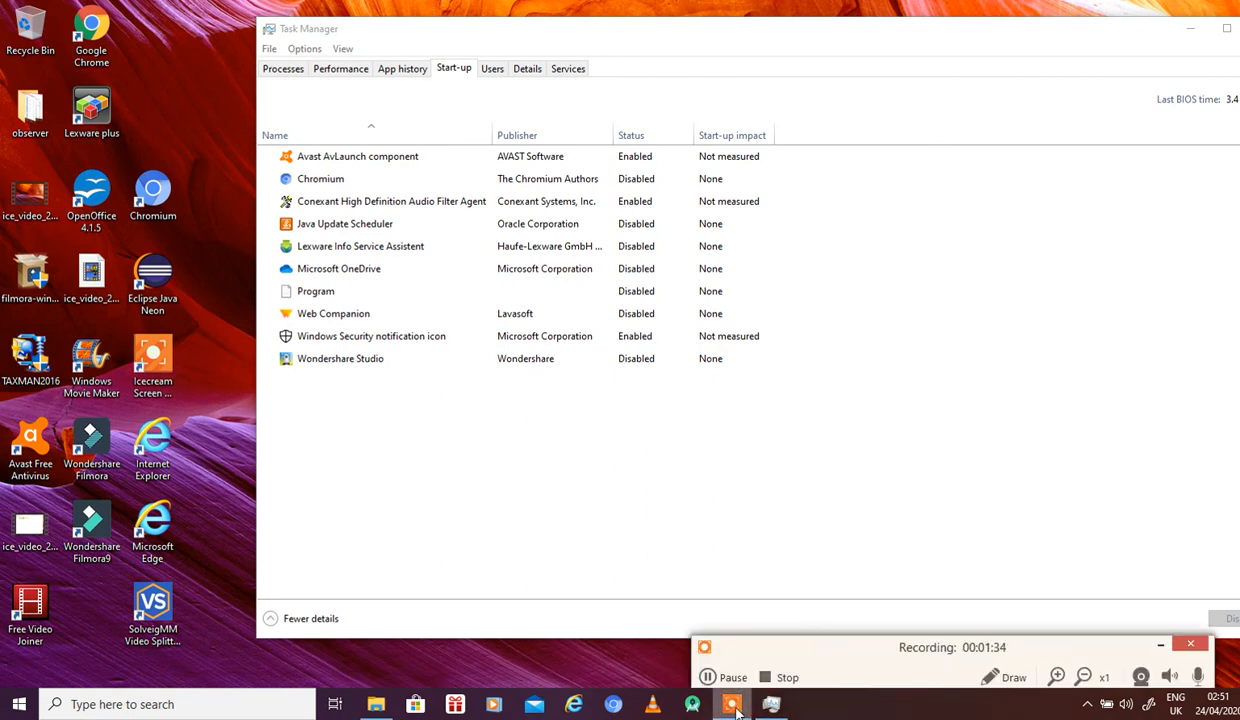